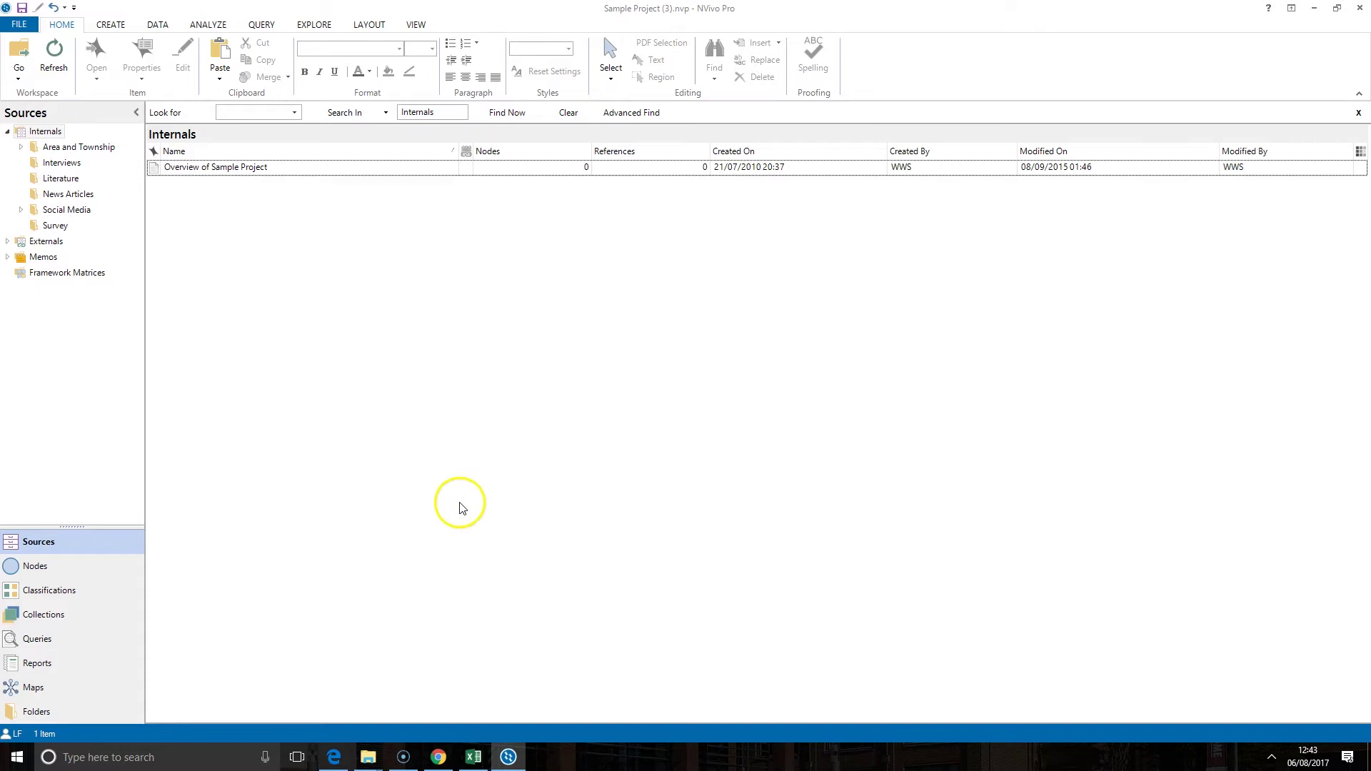
# Create a new mind map named "Mind map"
pyautogui.click(328, 27)
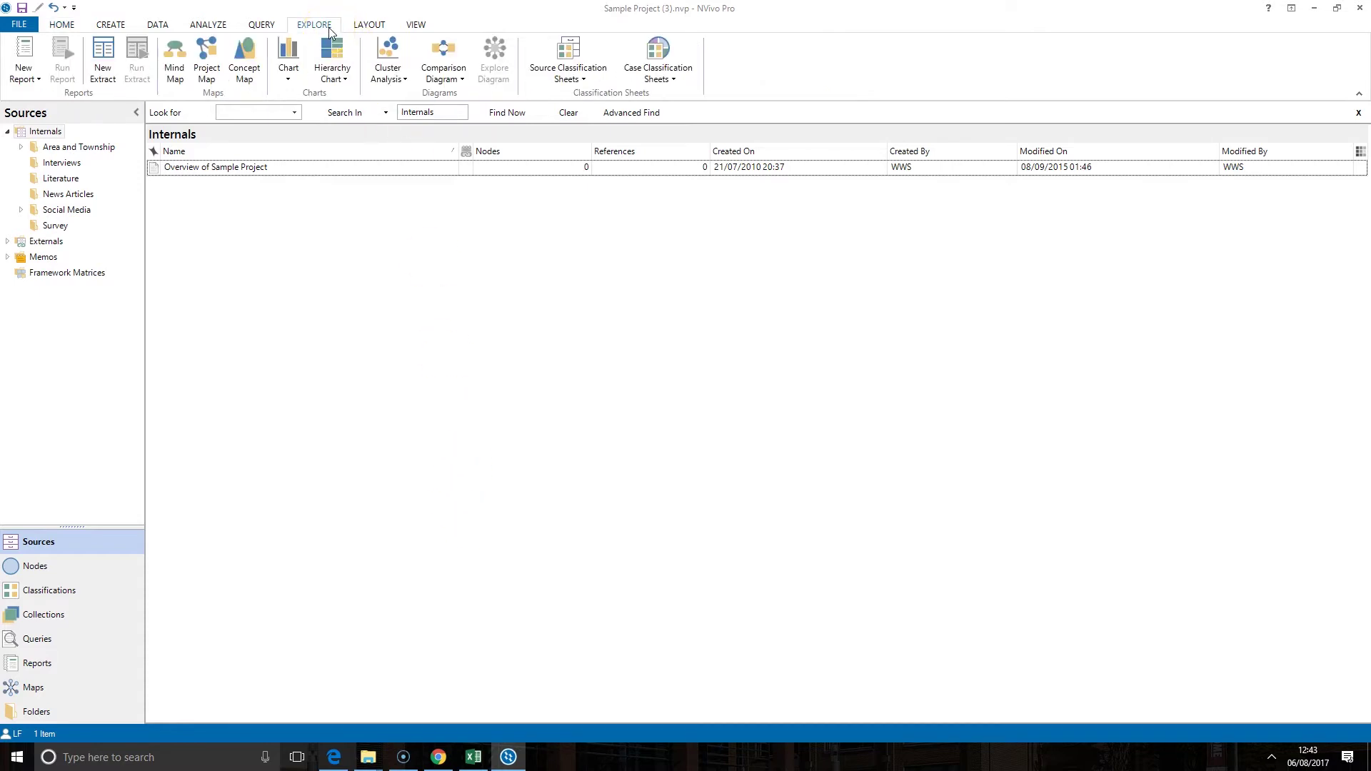
pyautogui.click(192, 84)
pyautogui.click(174, 60)
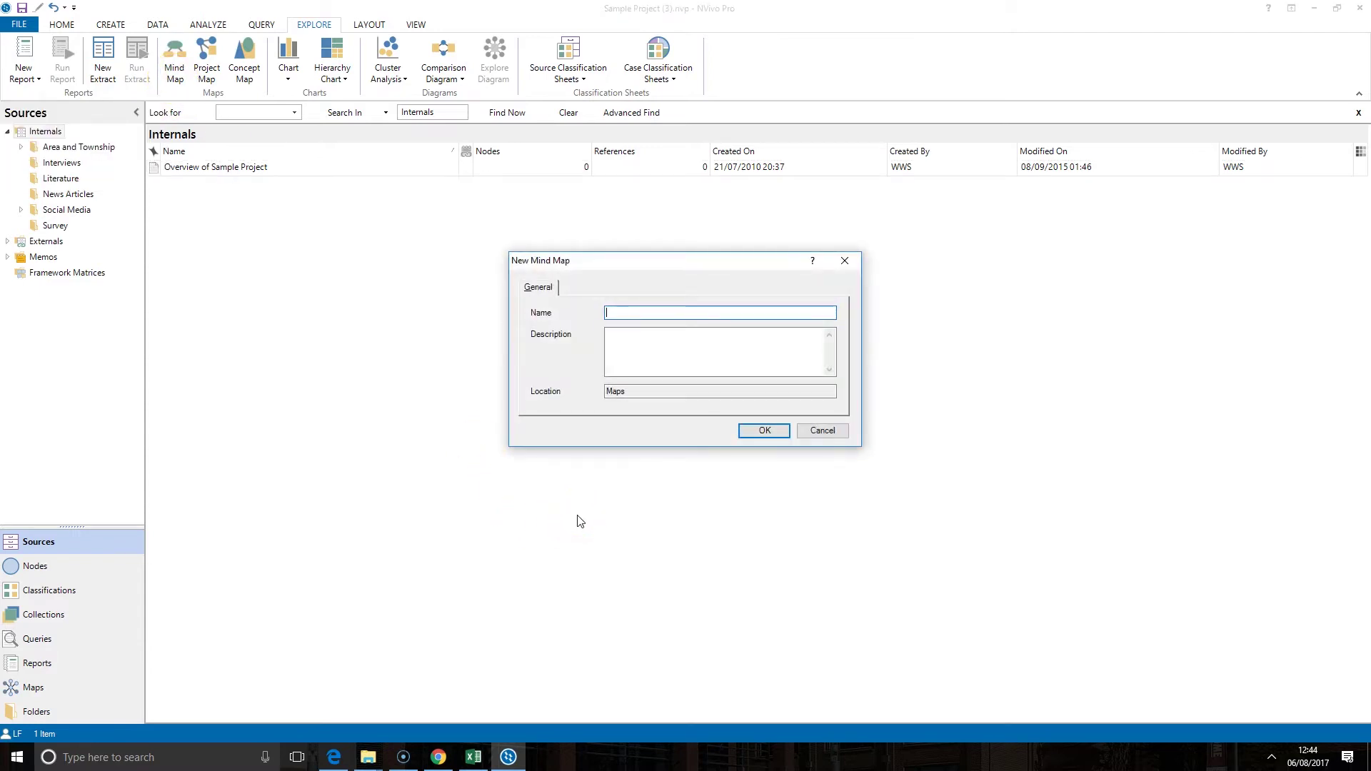
pyautogui.write('Mind map')
pyautogui.click(747, 427)
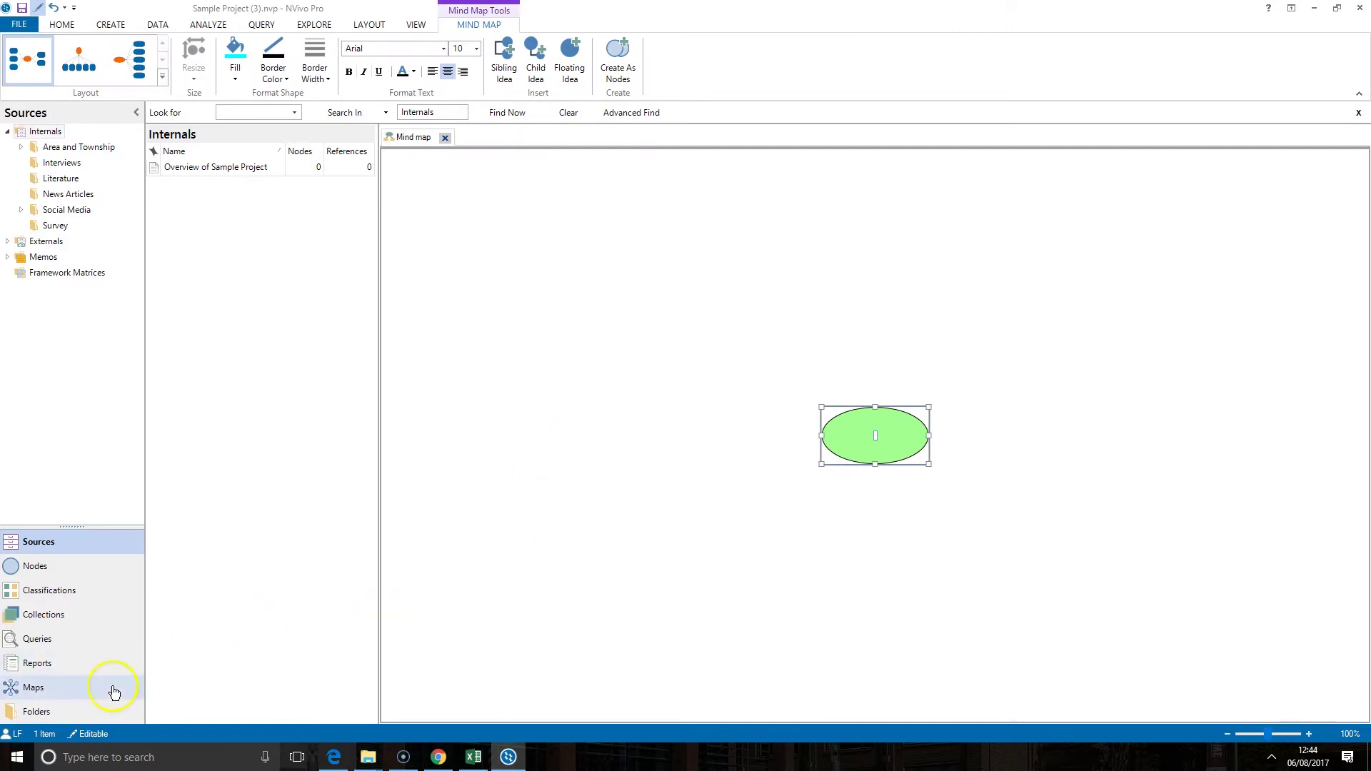
# Show the project's list of maps and label the central idea of the mind map "Environmental change"
pyautogui.click(114, 690)
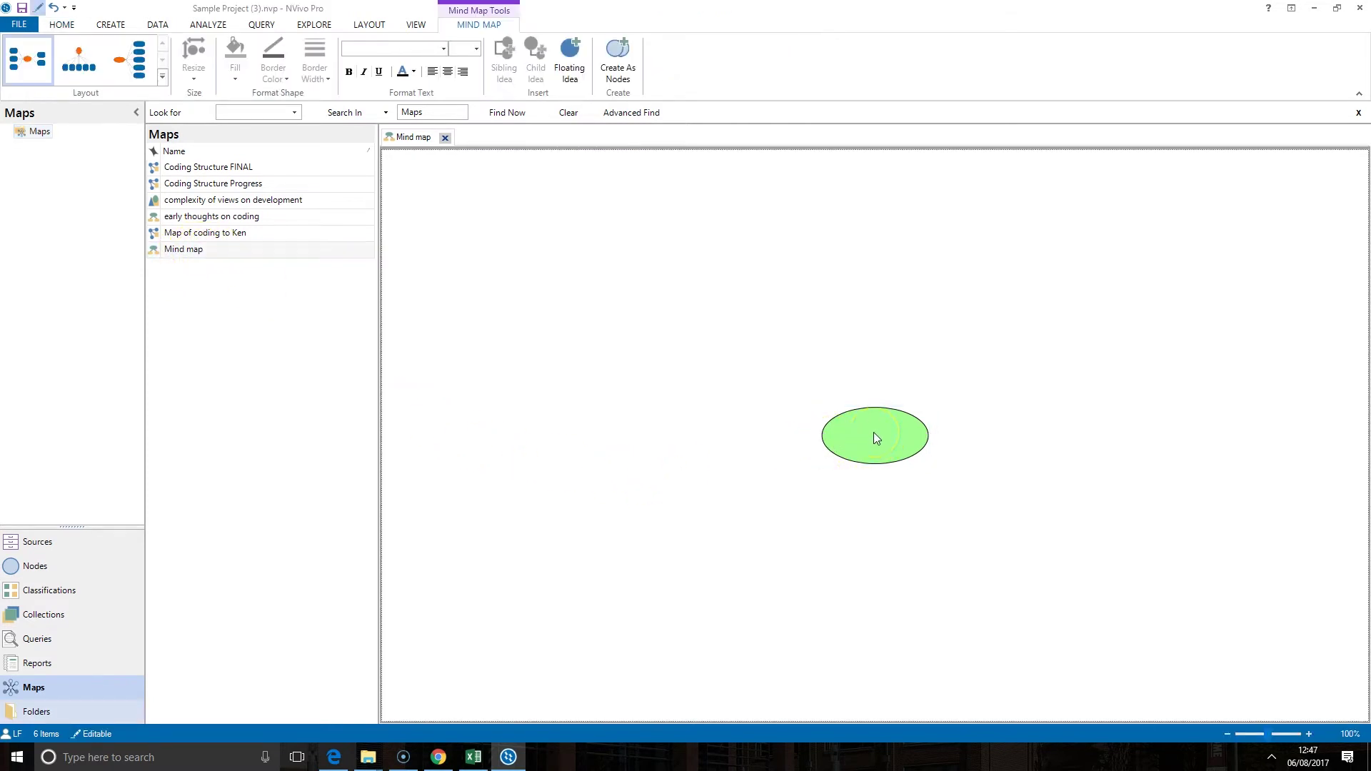
pyautogui.click(873, 433)
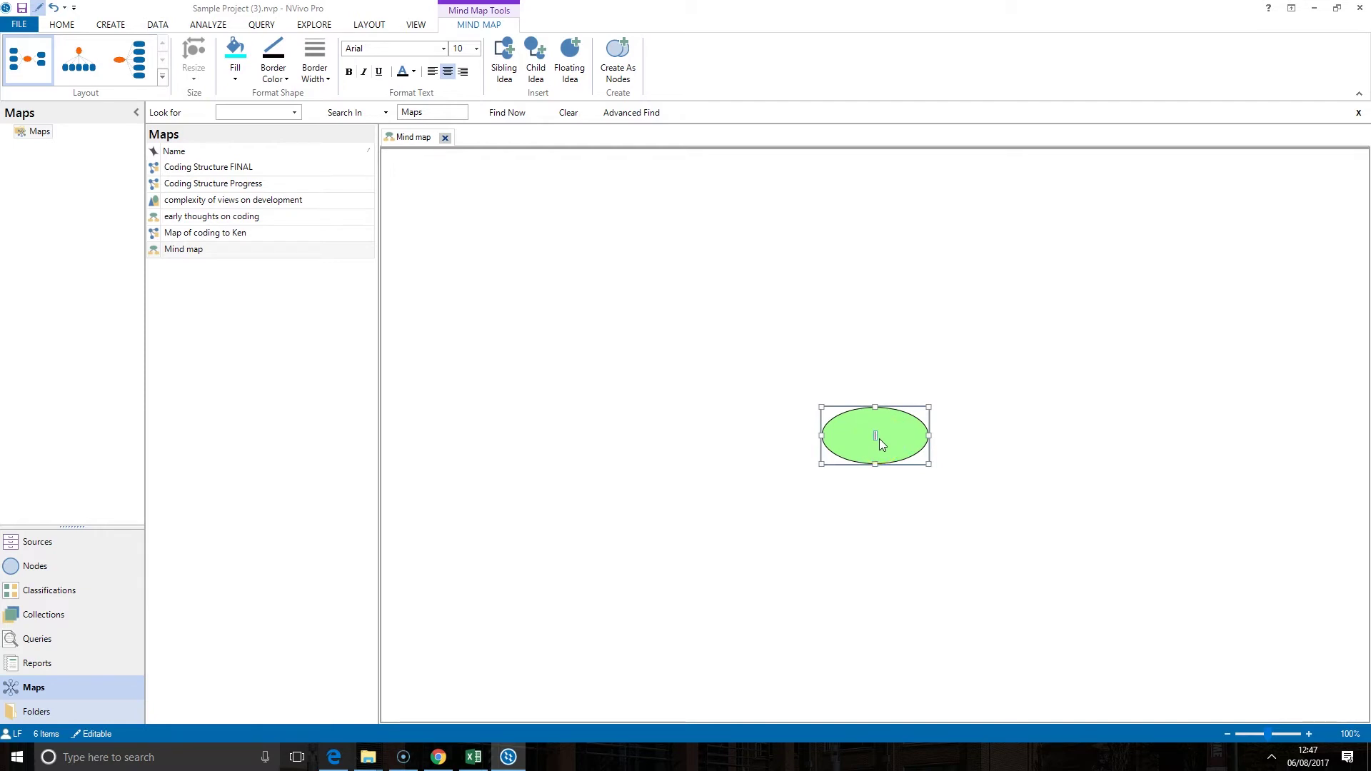
pyautogui.write('Environmental change')
pyautogui.click(786, 373)
# Add two child ideas to "Environmental change", labelled "Natural disaser" and "human interference"
pyautogui.click(871, 421)
pyautogui.click(541, 80)
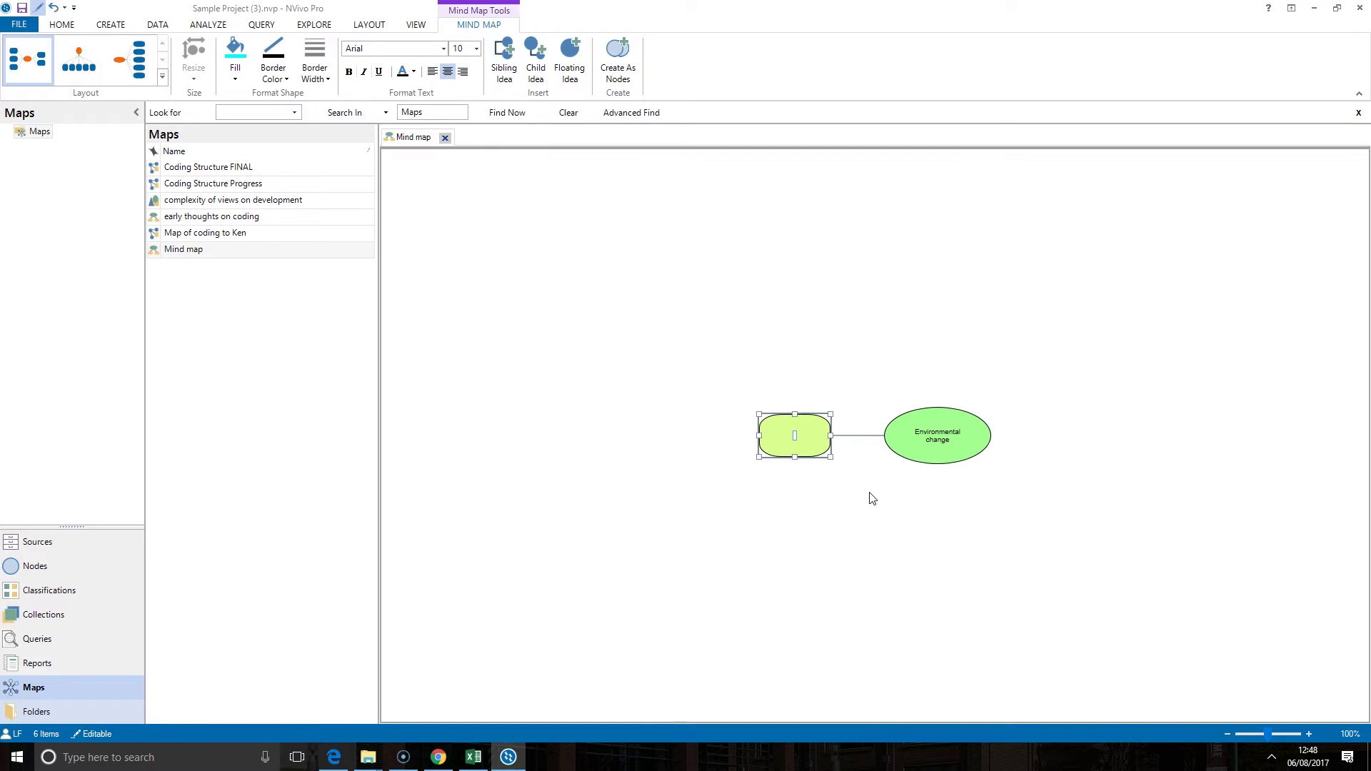
pyautogui.write('Natural disaser')
pyautogui.click(906, 468)
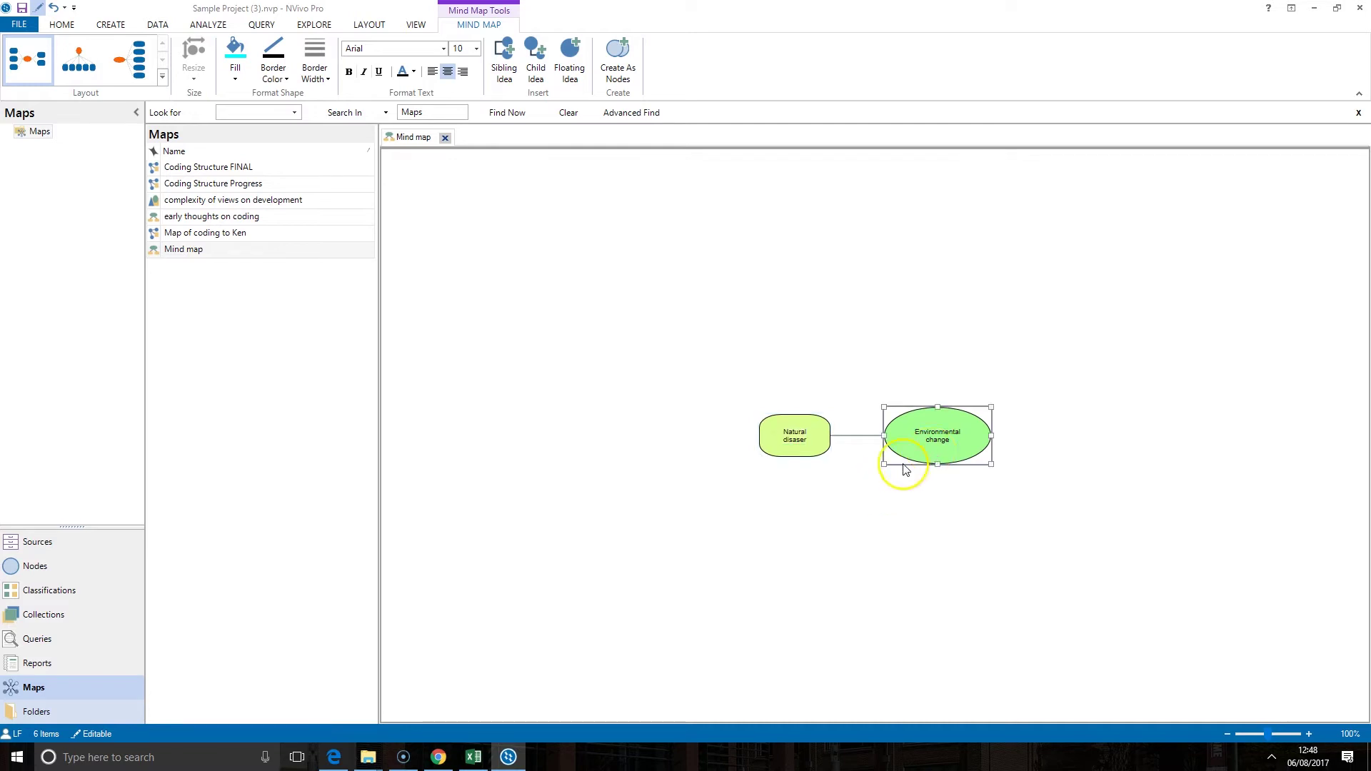
pyautogui.click(538, 73)
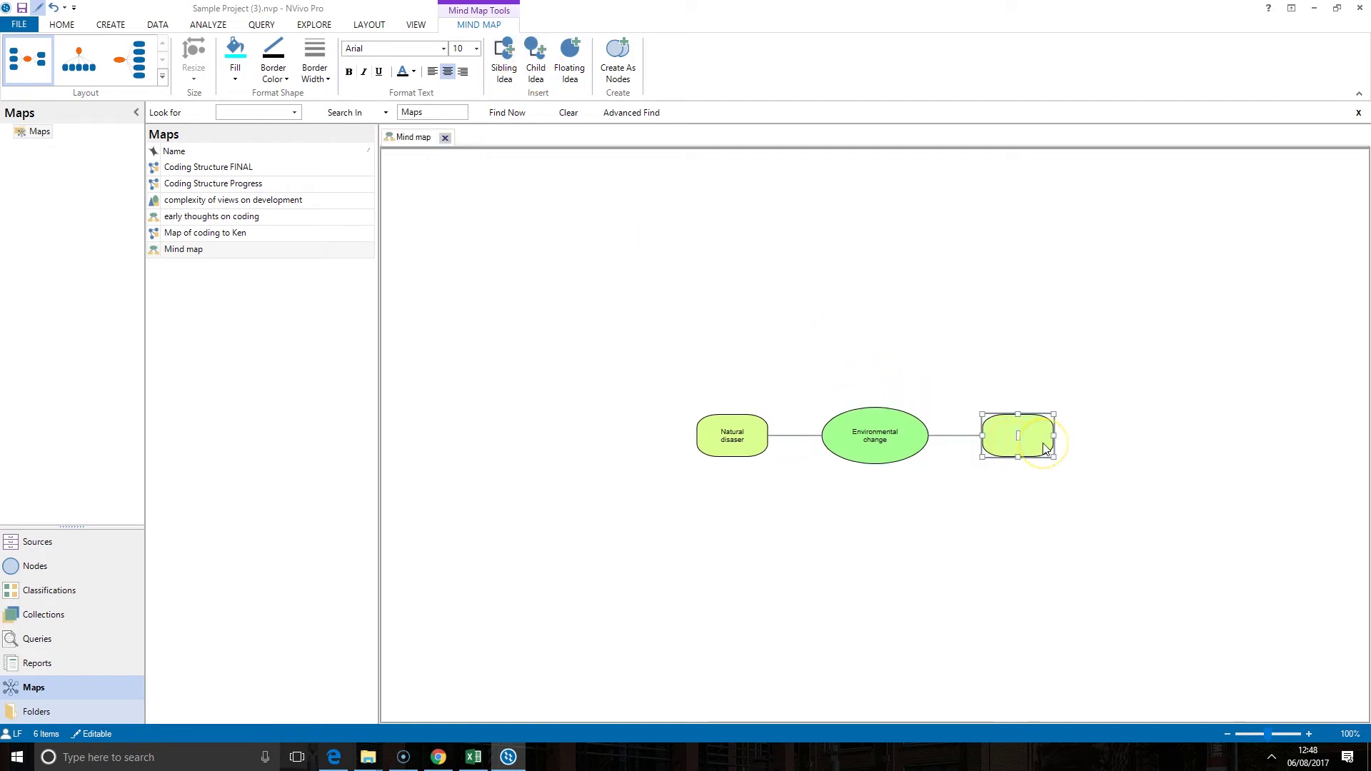
pyautogui.write('human interference')
# Add a sibling idea to "human interference" labelled "Animal interaction"
pyautogui.click(516, 83)
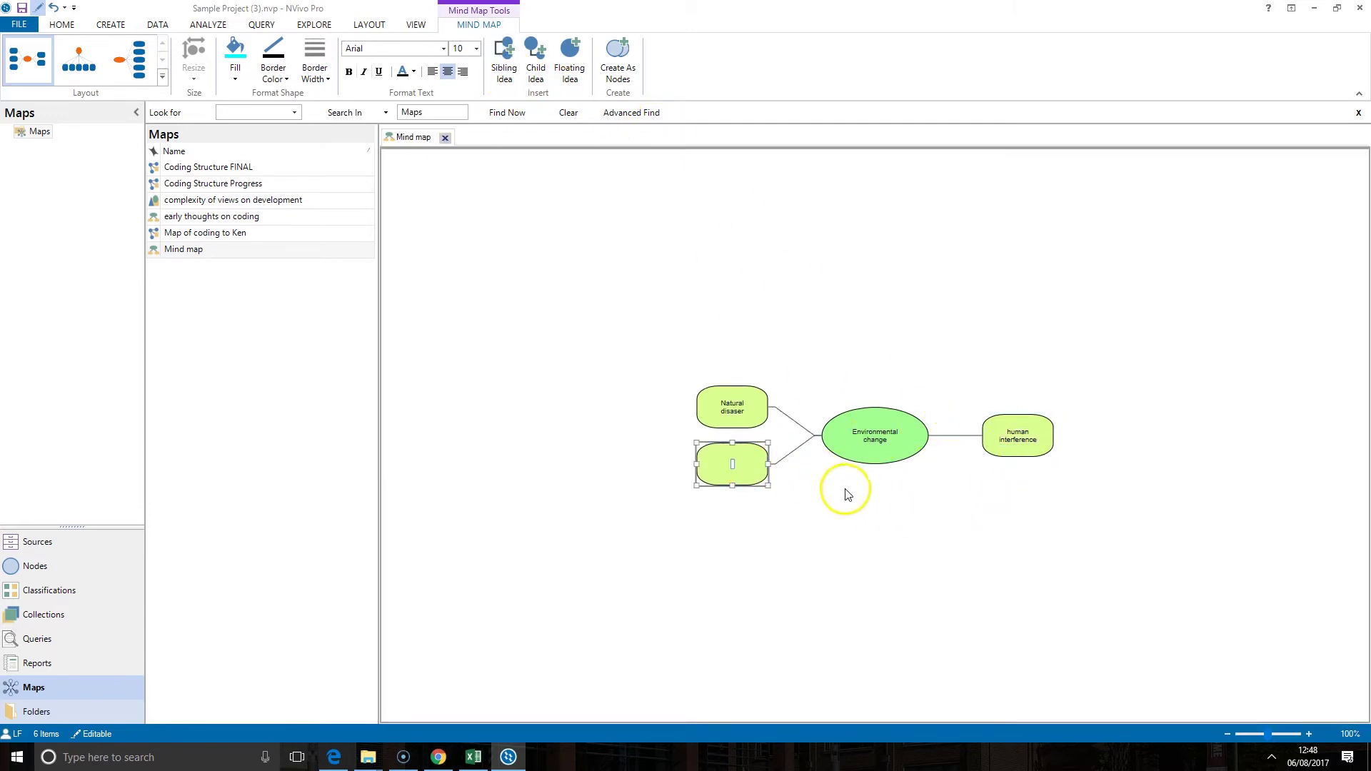
pyautogui.write('Animal interaction')
pyautogui.click(883, 539)
pyautogui.click(891, 544)
# Spread the three child ideas further apart around the canvas and reposition the central "Environmental change" idea
pyautogui.moveTo(742, 467); pyautogui.dragTo(780, 530)
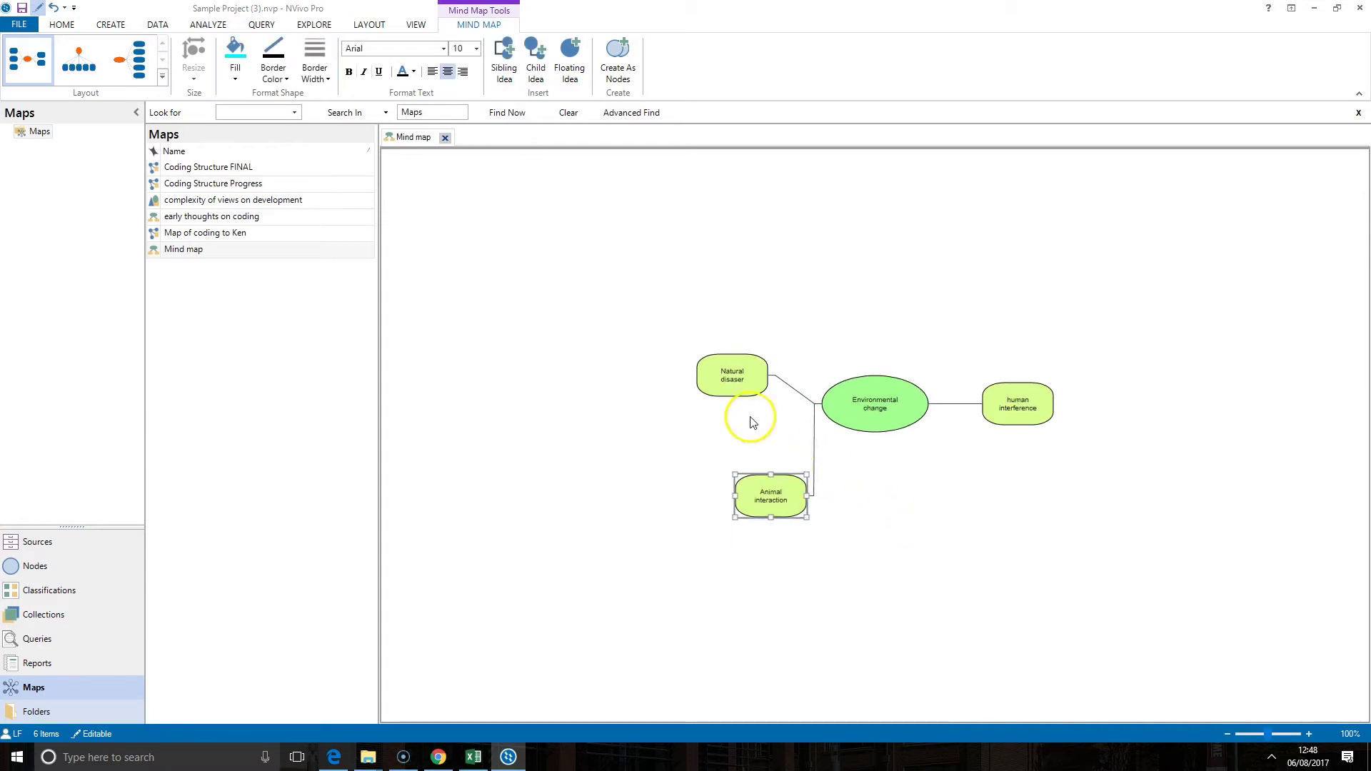
pyautogui.moveTo(721, 361); pyautogui.dragTo(729, 307)
pyautogui.moveTo(779, 525); pyautogui.dragTo(702, 527)
pyautogui.moveTo(1050, 461); pyautogui.dragTo(1019, 347)
pyautogui.moveTo(906, 437); pyautogui.dragTo(845, 474)
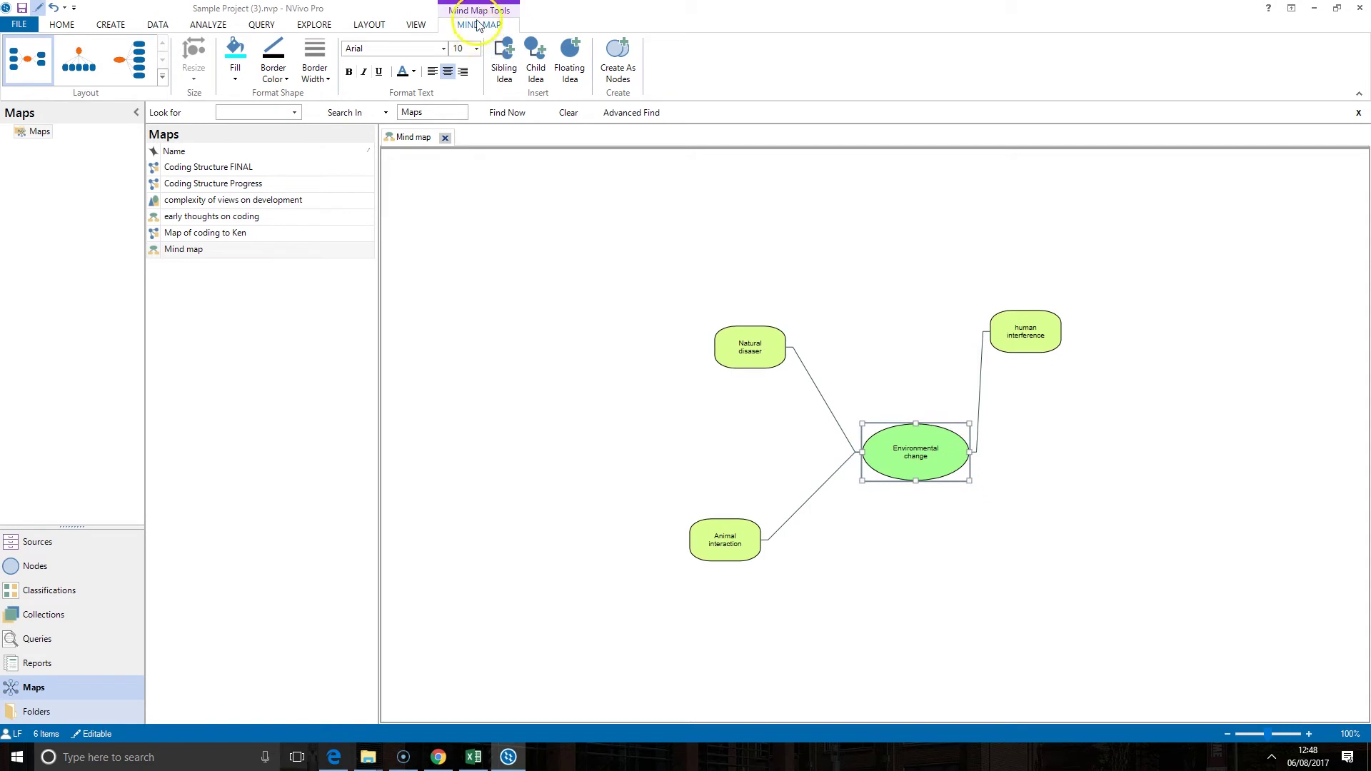
# Try the Left Right layout on the mind map and settle on the Top Down layout
pyautogui.click(79, 59)
pyautogui.click(133, 65)
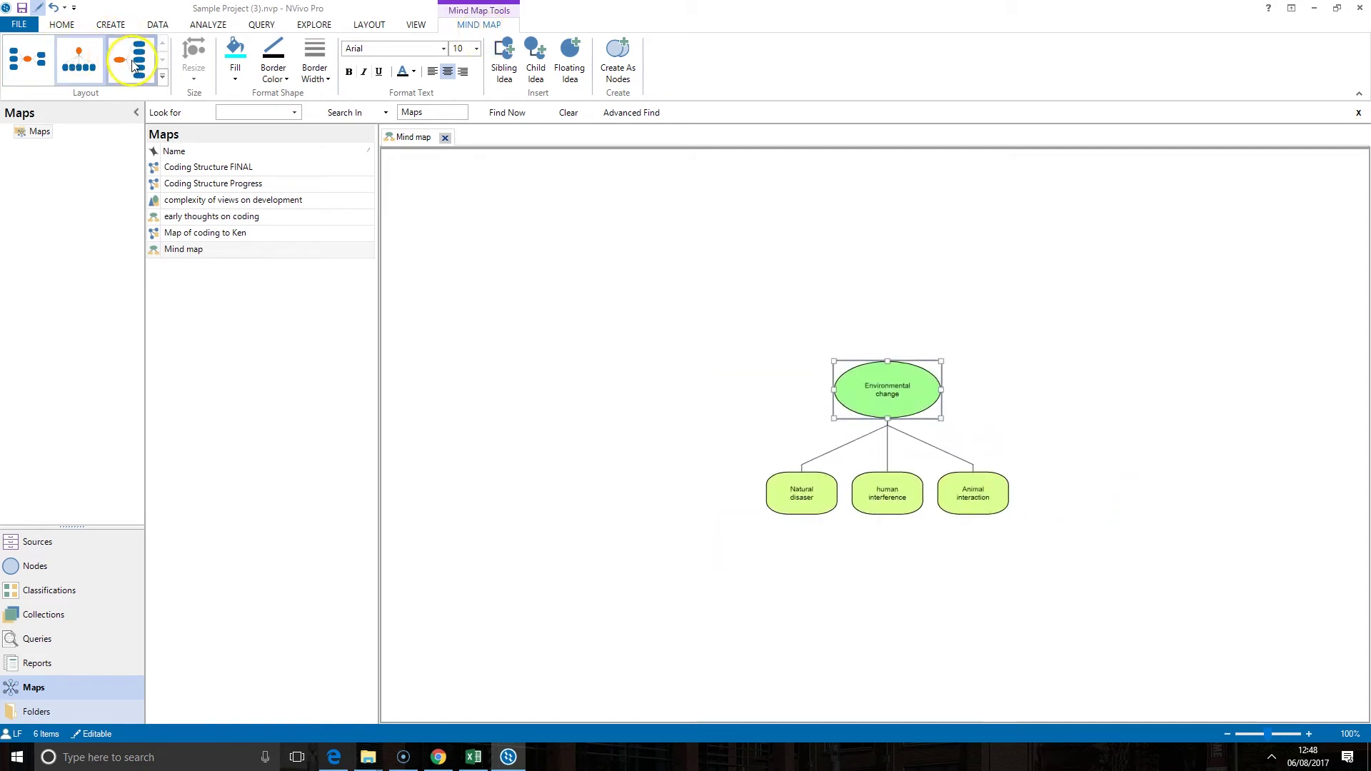
pyautogui.click(80, 60)
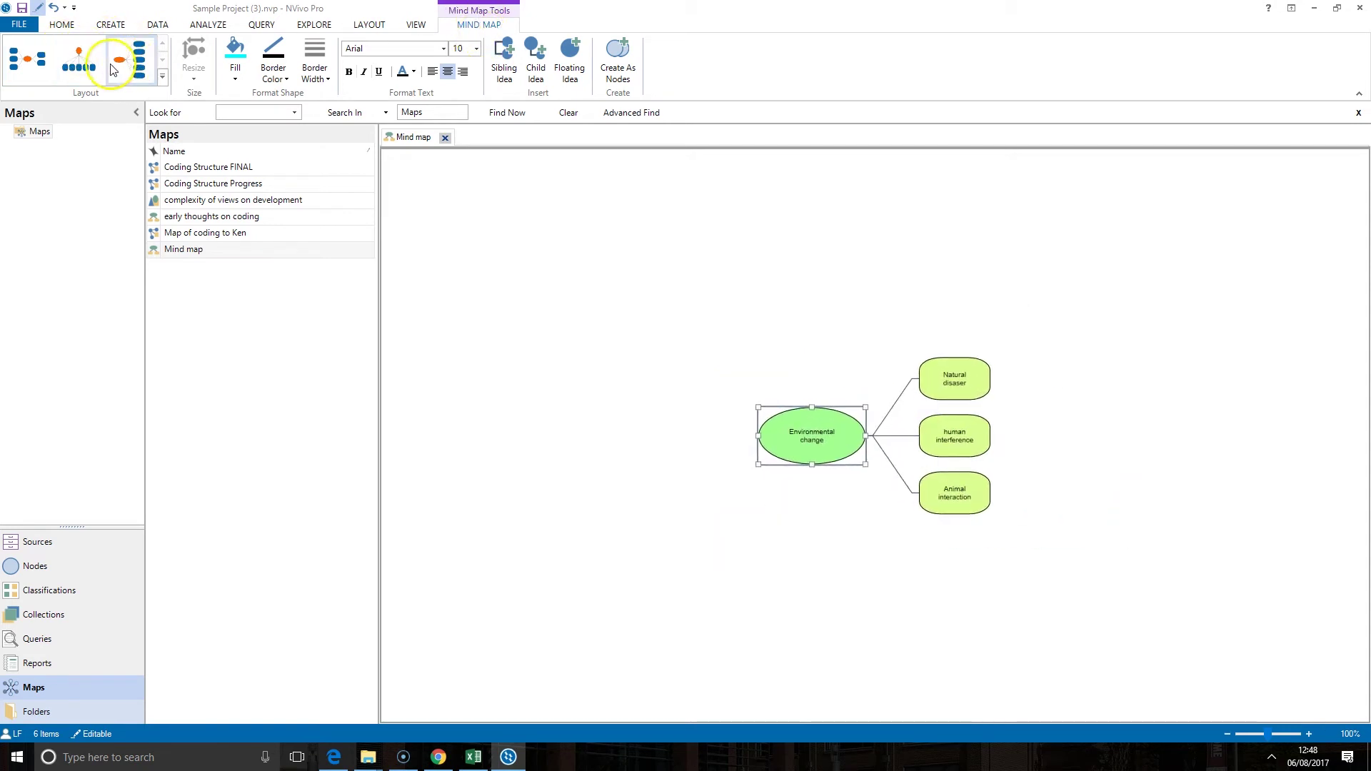
pyautogui.click(163, 76)
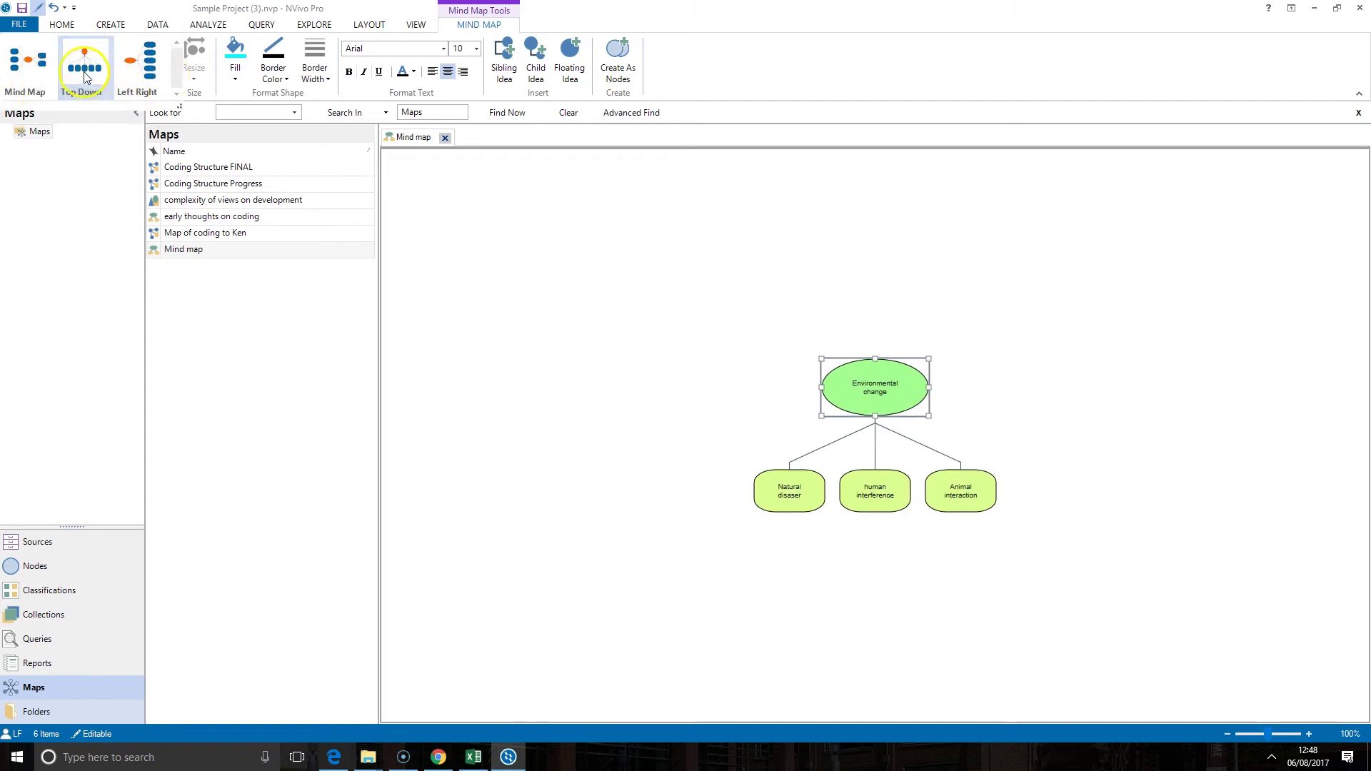
pyautogui.click(107, 87)
pyautogui.click(569, 219)
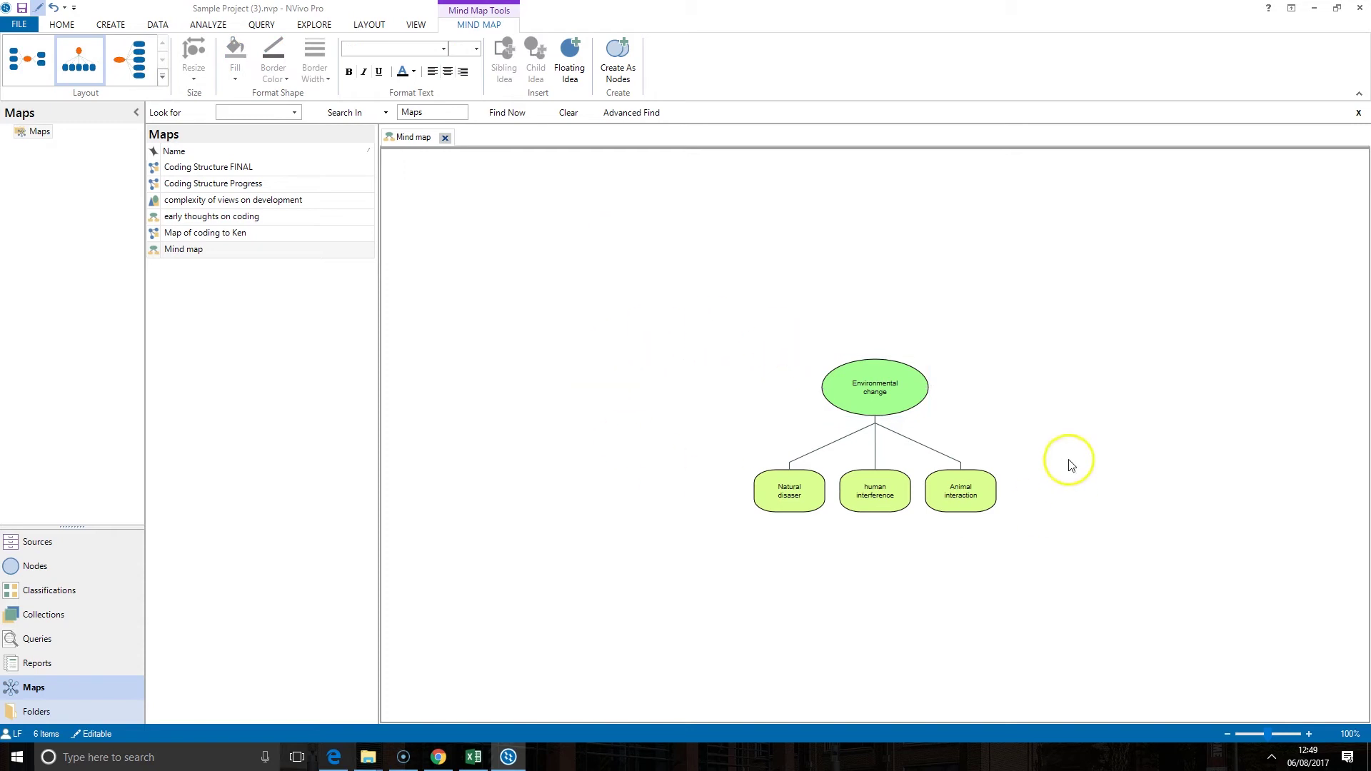
# Create nodes from all the mind map ideas in the Nodes location, and expand the "Environmental change" node in the node list
pyautogui.moveTo(704, 309); pyautogui.dragTo(824, 447)
pyautogui.moveTo(1118, 628); pyautogui.dragTo(1127, 630)
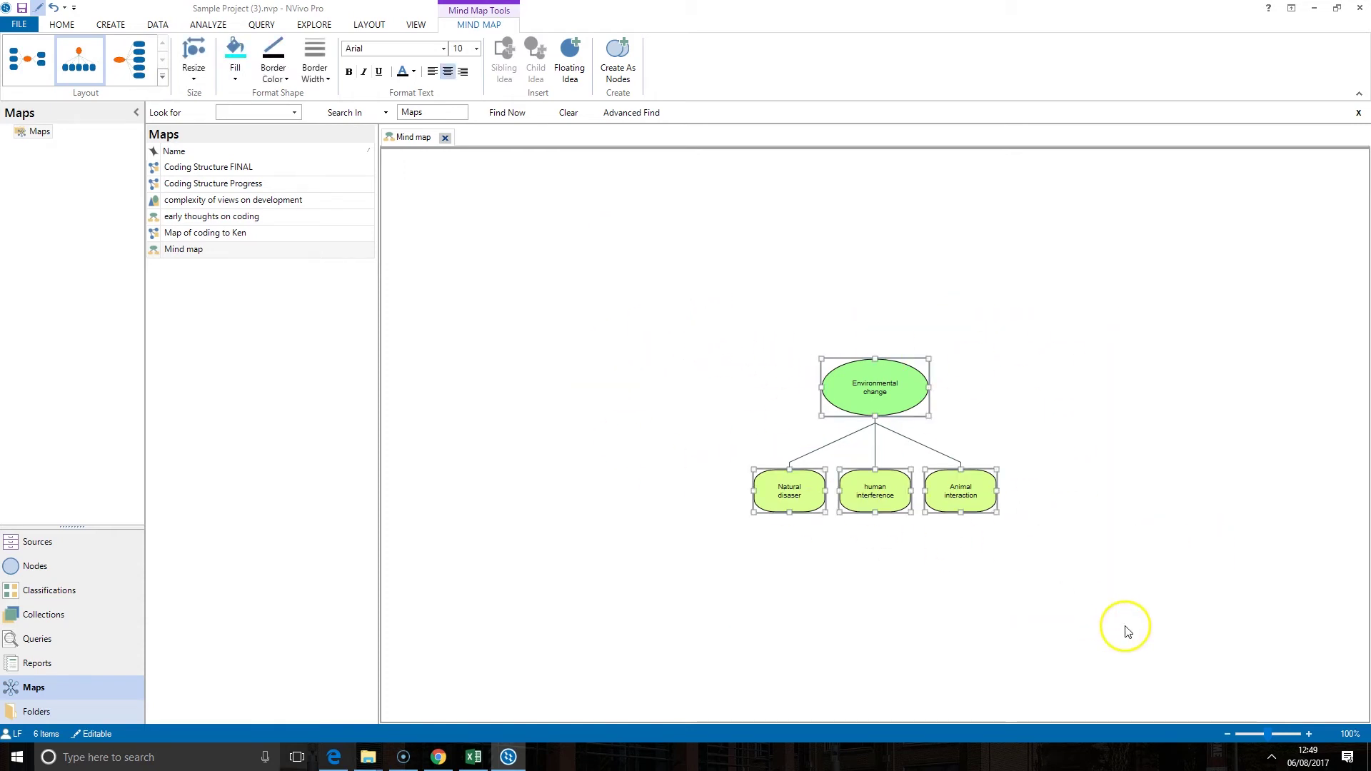
pyautogui.click(615, 63)
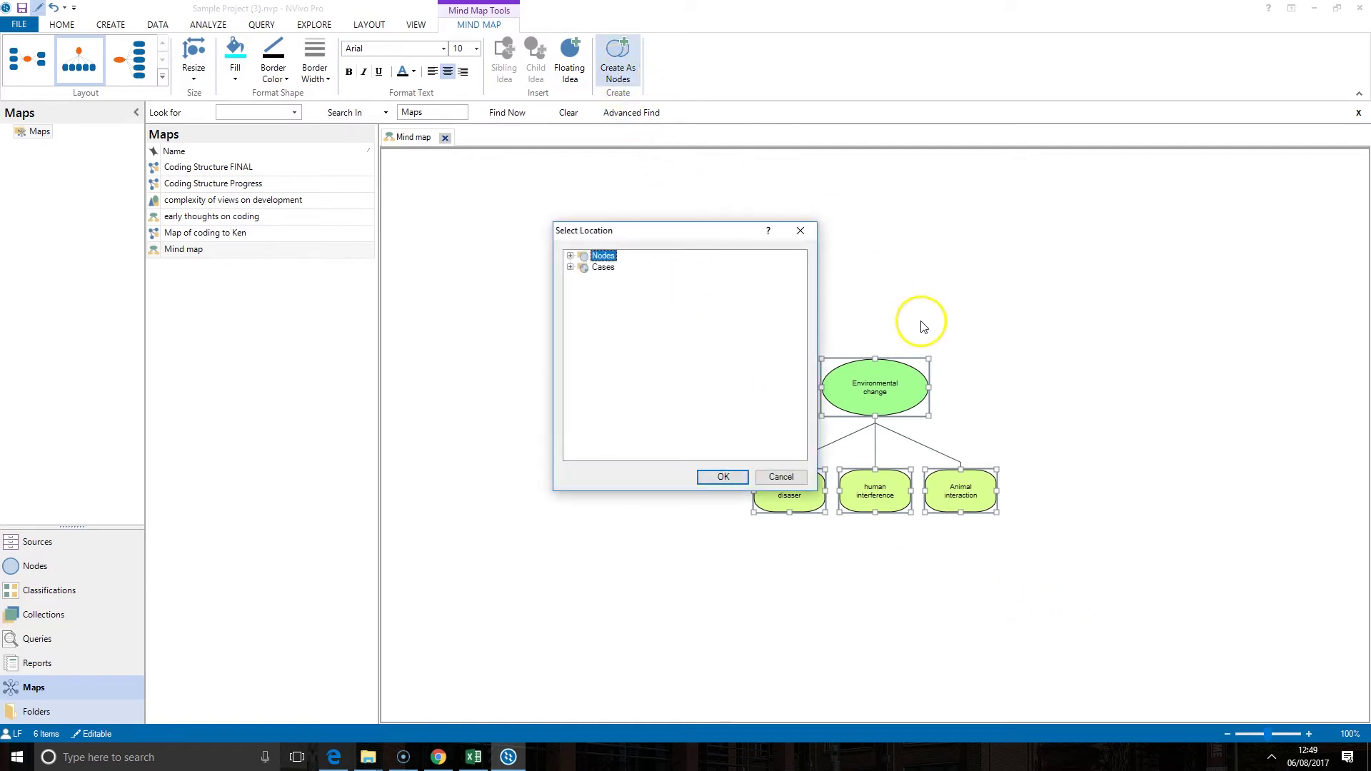
pyautogui.click(588, 270)
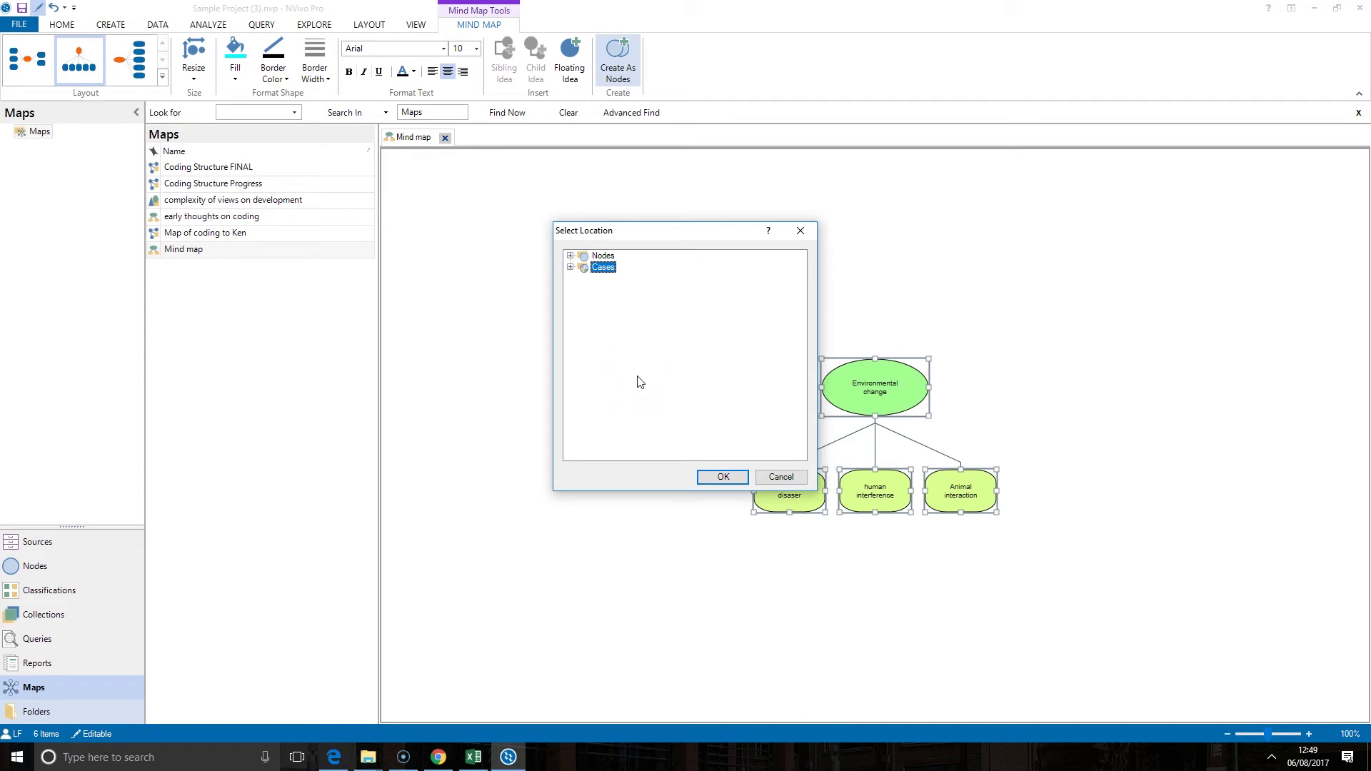
pyautogui.click(603, 256)
pyautogui.click(718, 475)
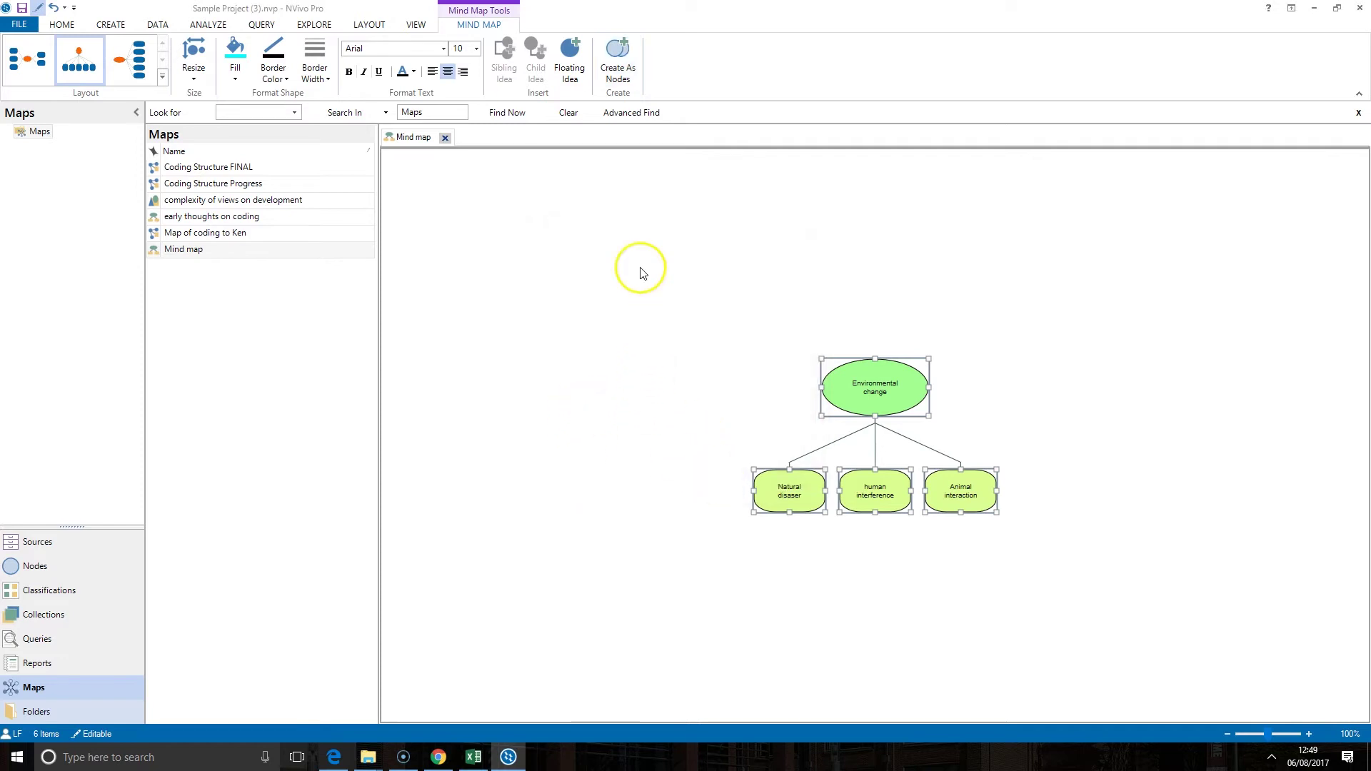
pyautogui.click(39, 566)
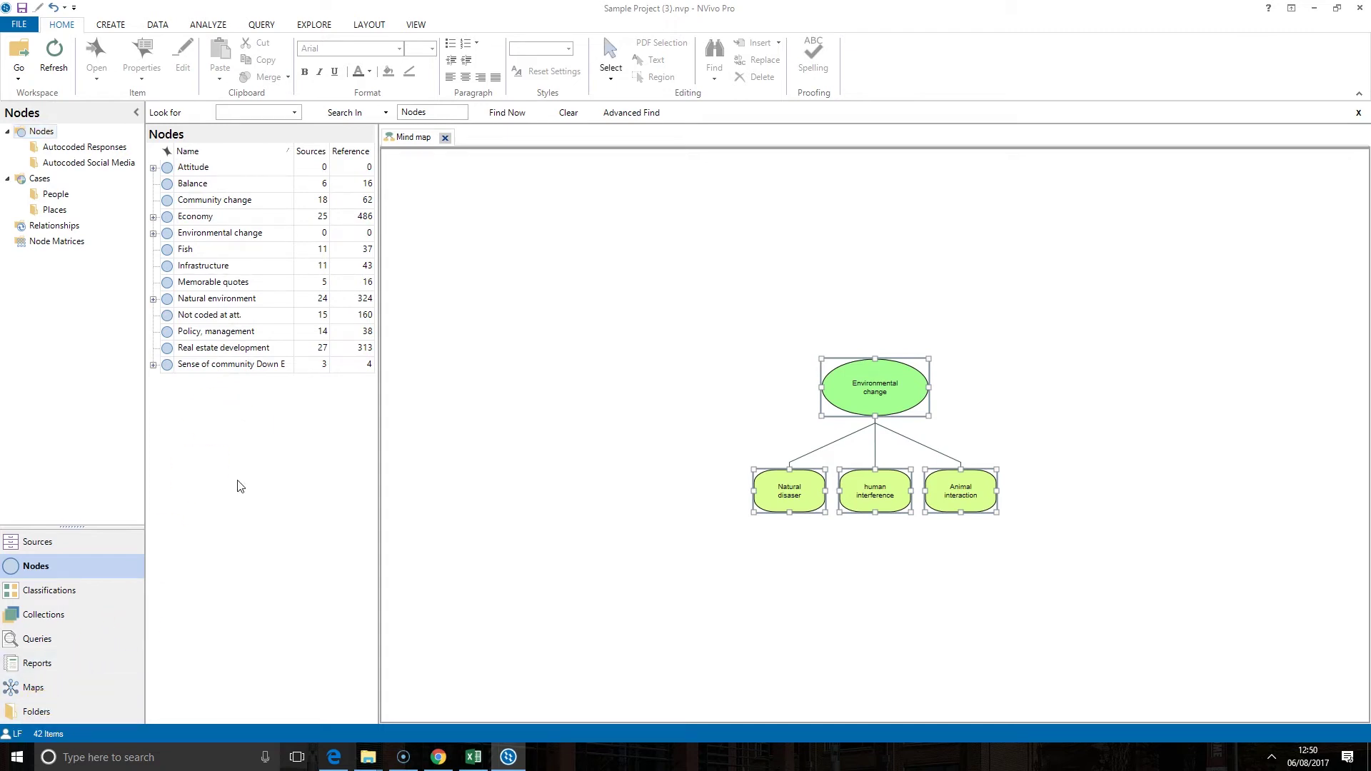
pyautogui.click(153, 233)
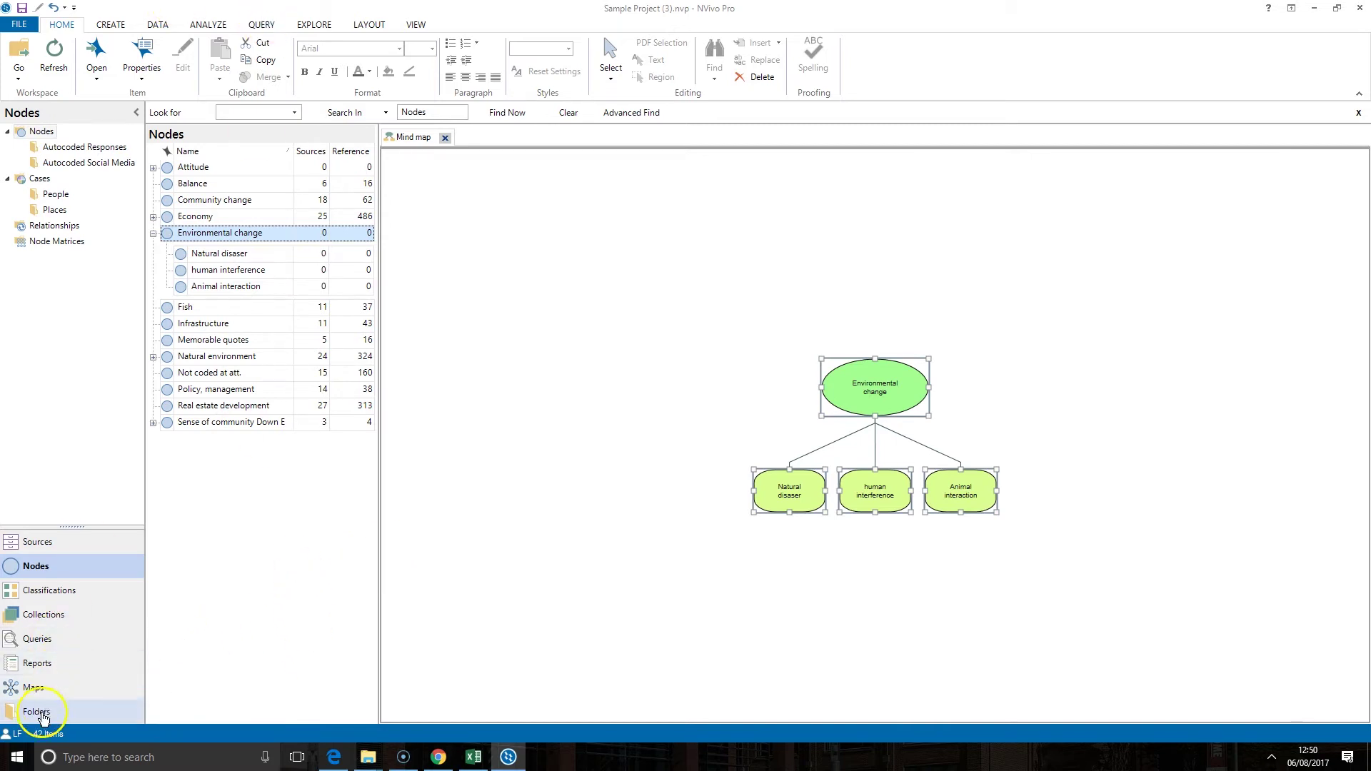
# Create a new project map named "Project Map"
pyautogui.click(314, 26)
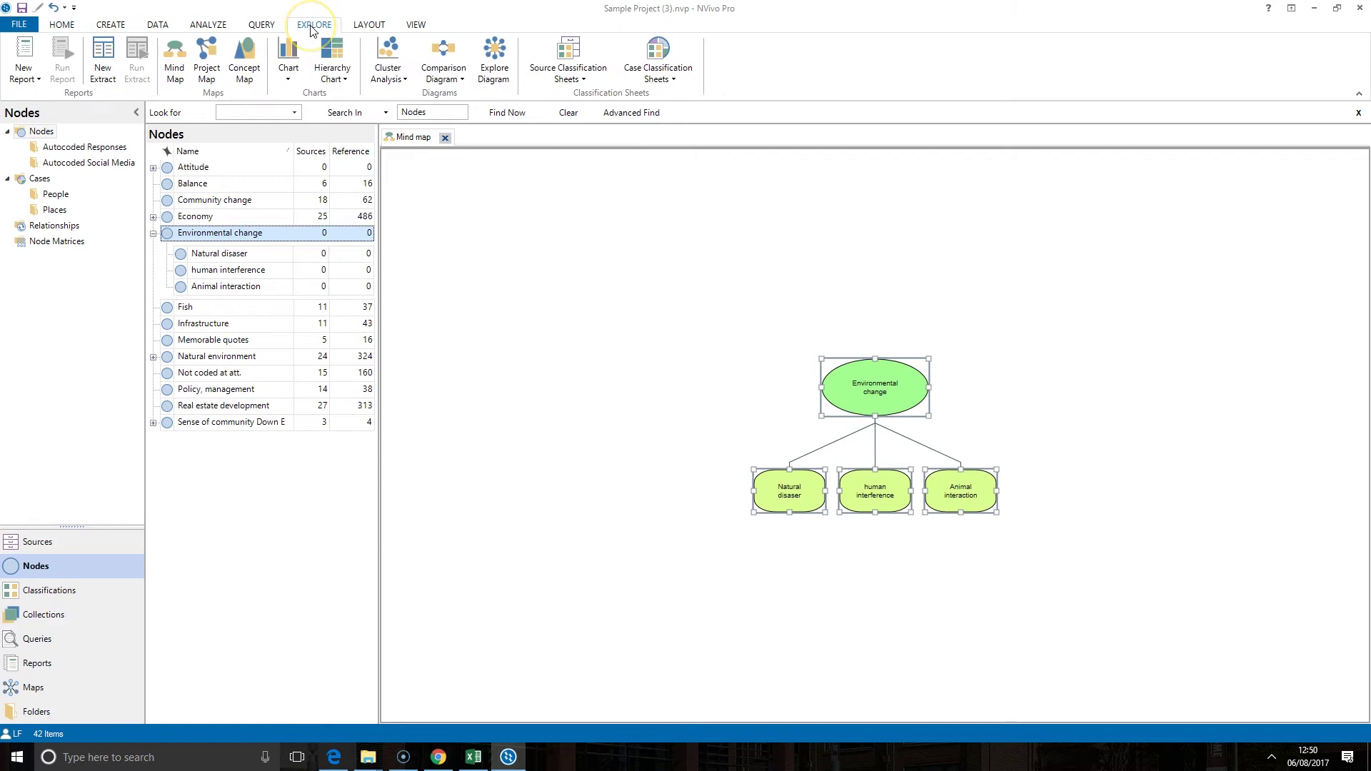
pyautogui.click(200, 75)
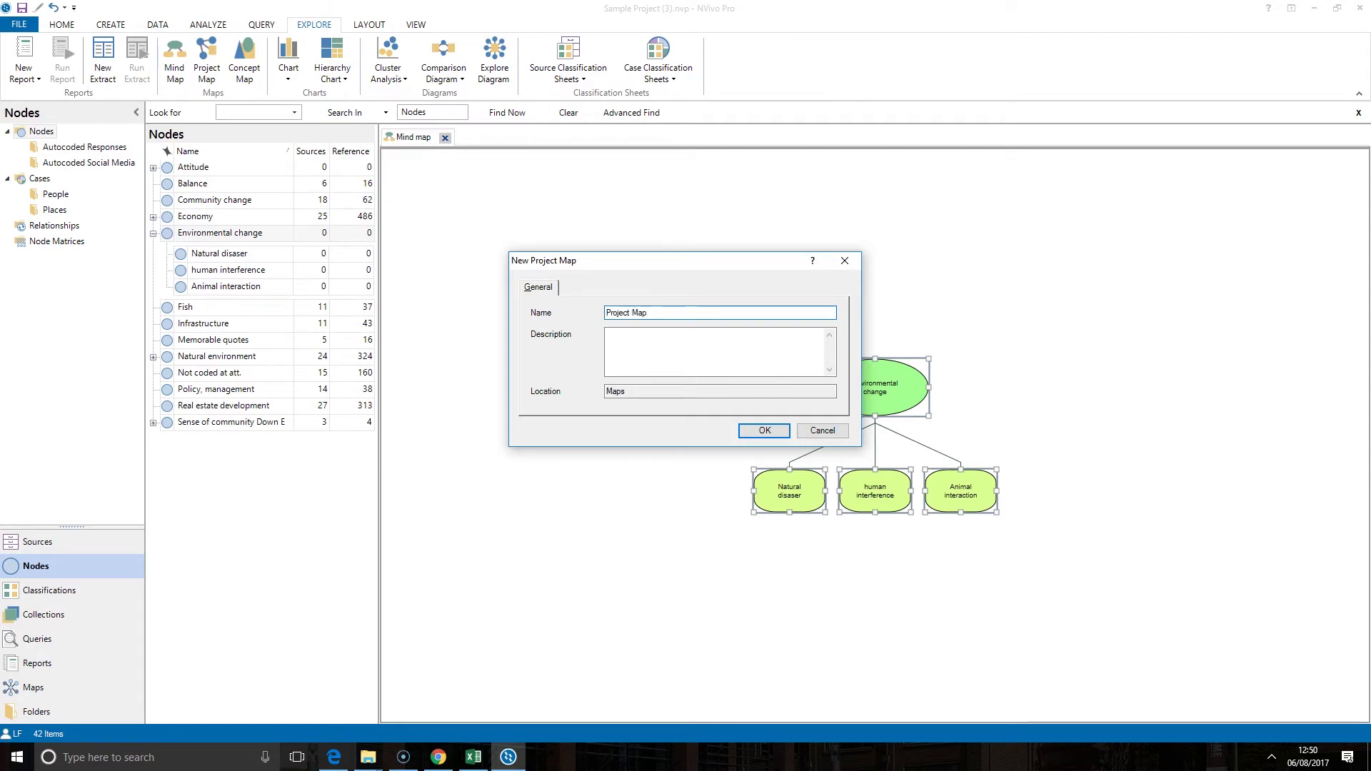
pyautogui.press('Escape')
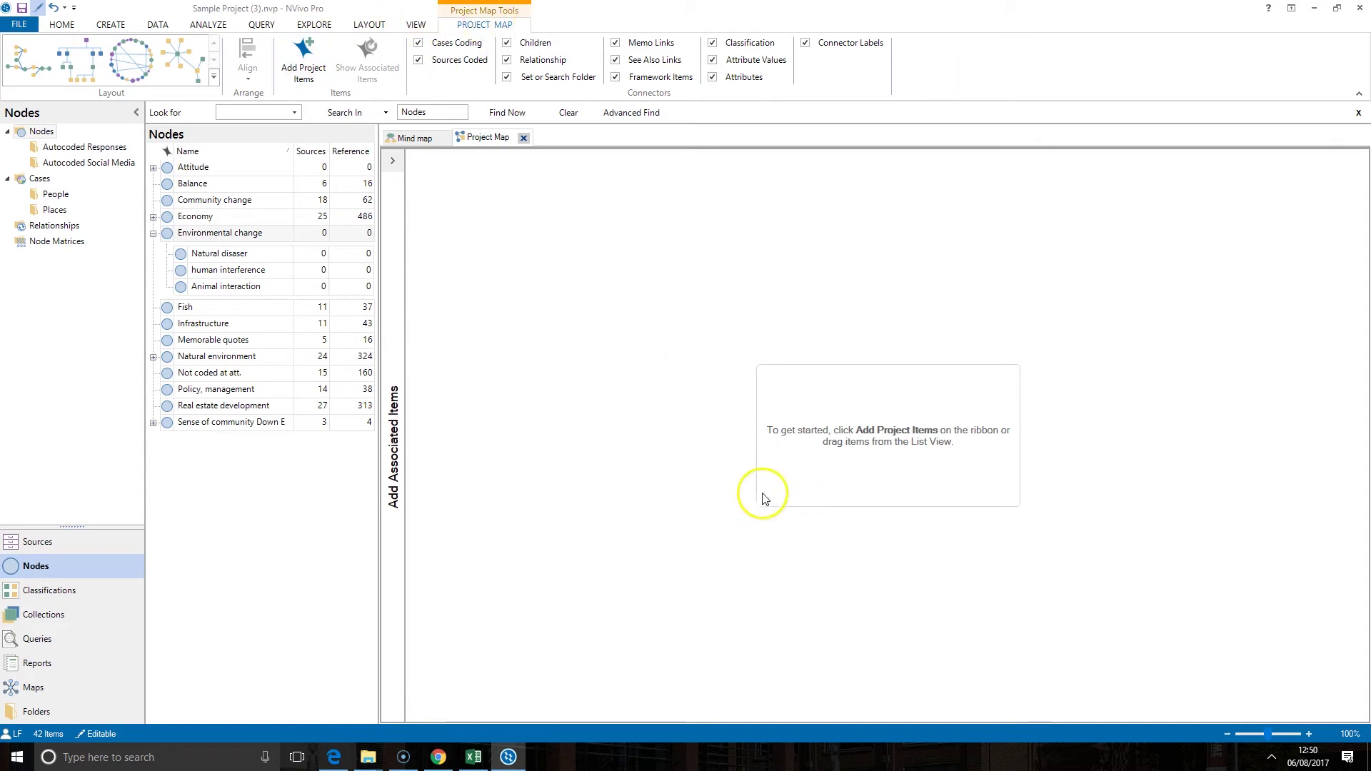
# Add the Interview Participants case with all its descendant nodes from the People cases to the project map
pyautogui.click(306, 70)
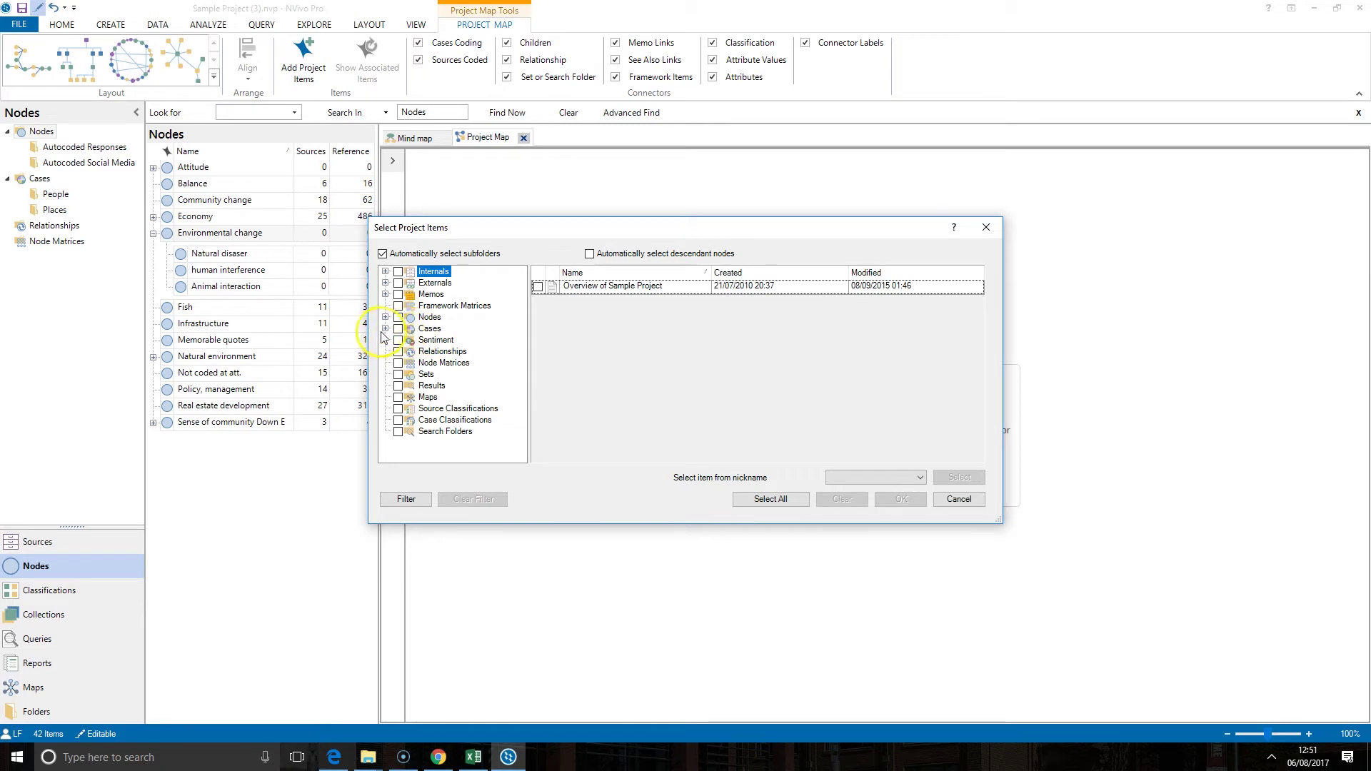
pyautogui.click(432, 331)
pyautogui.click(386, 330)
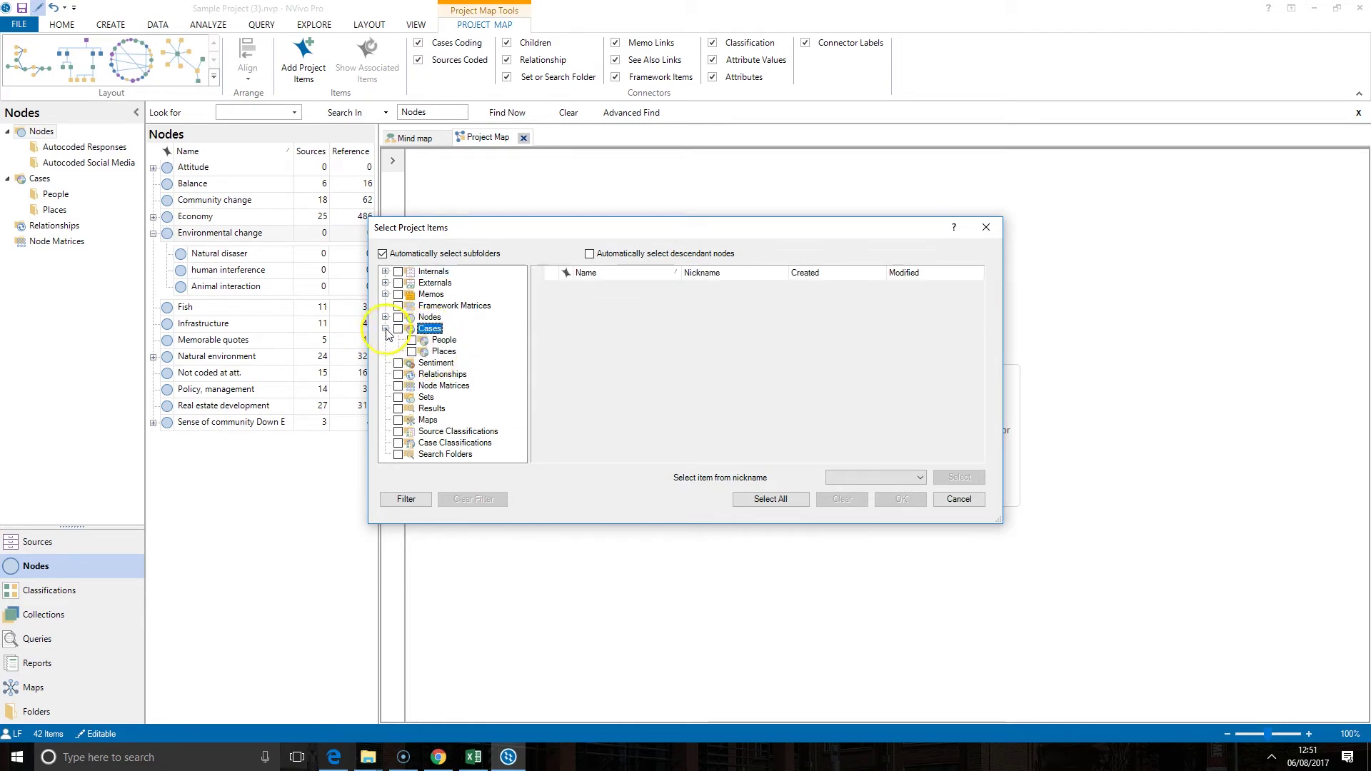
pyautogui.click(443, 341)
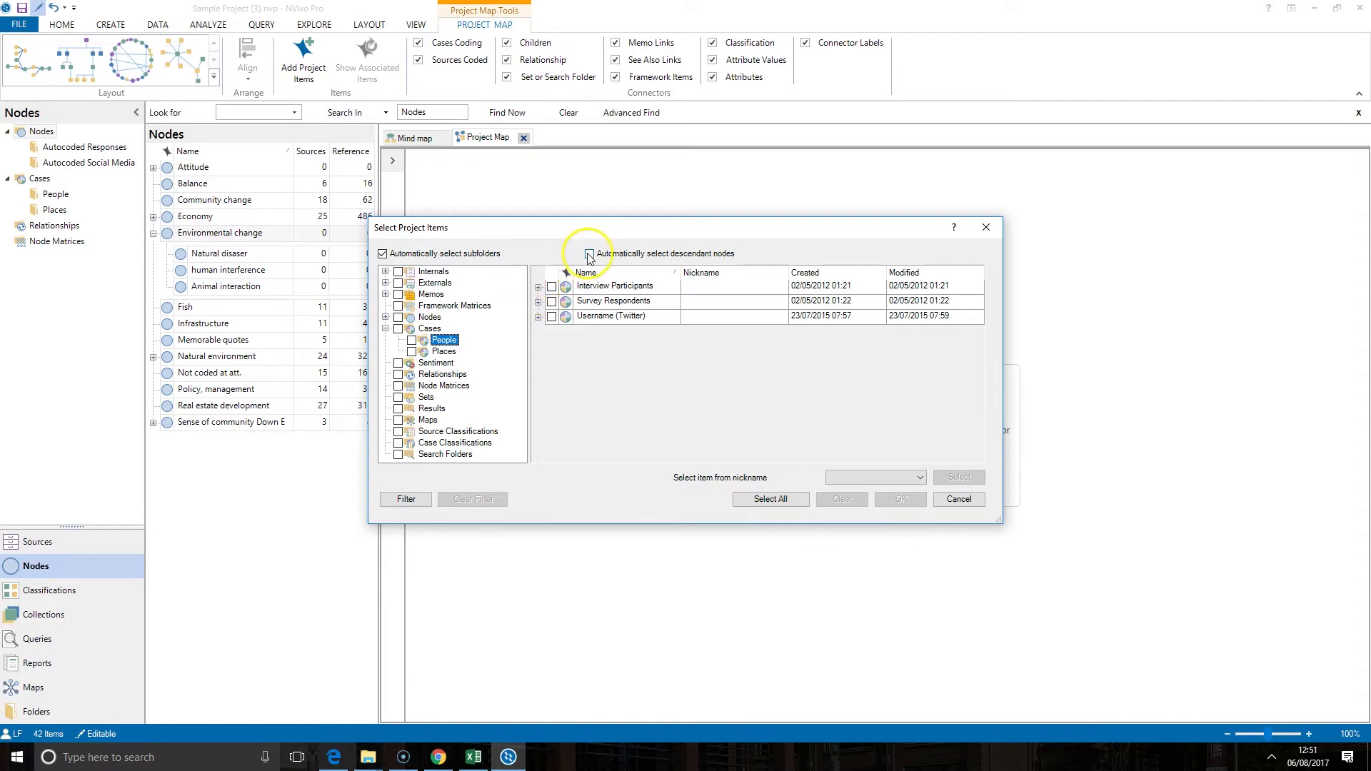
pyautogui.click(552, 287)
pyautogui.click(539, 288)
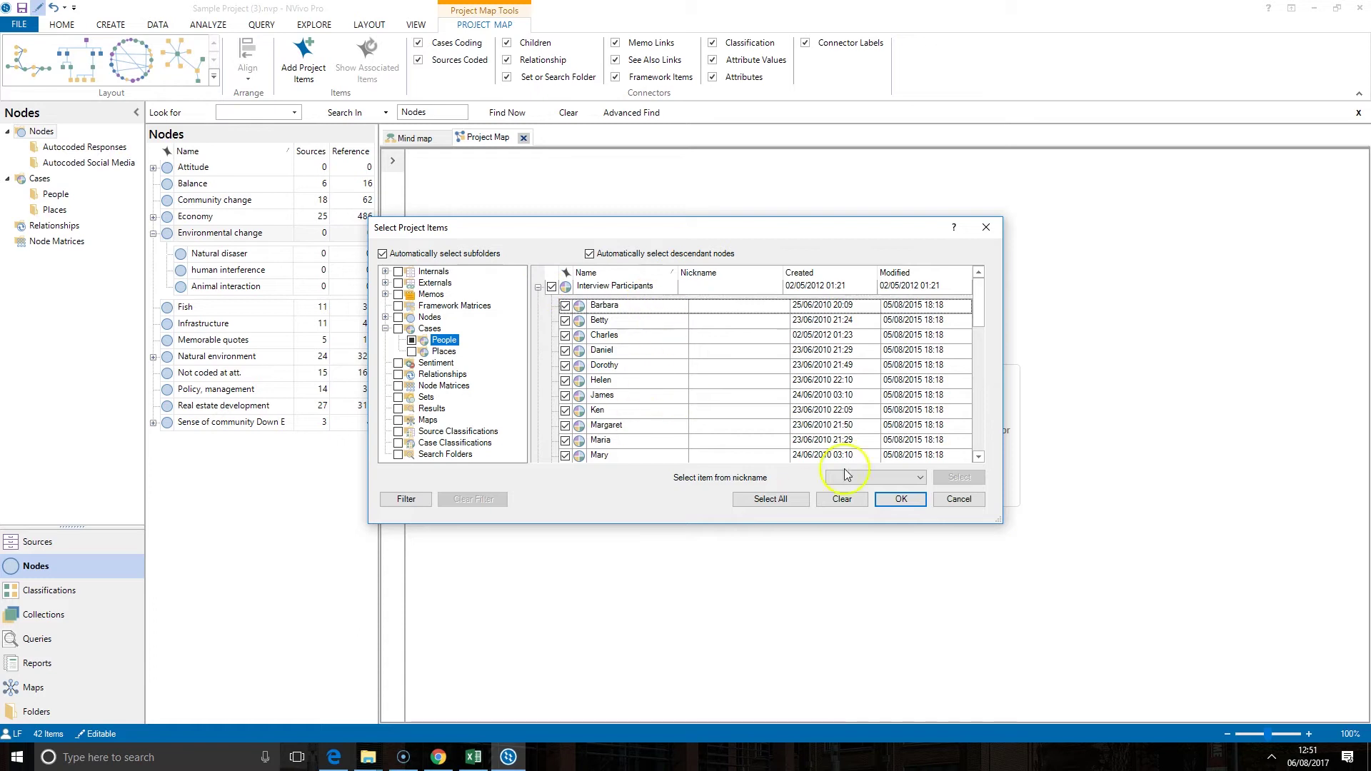
pyautogui.click(902, 499)
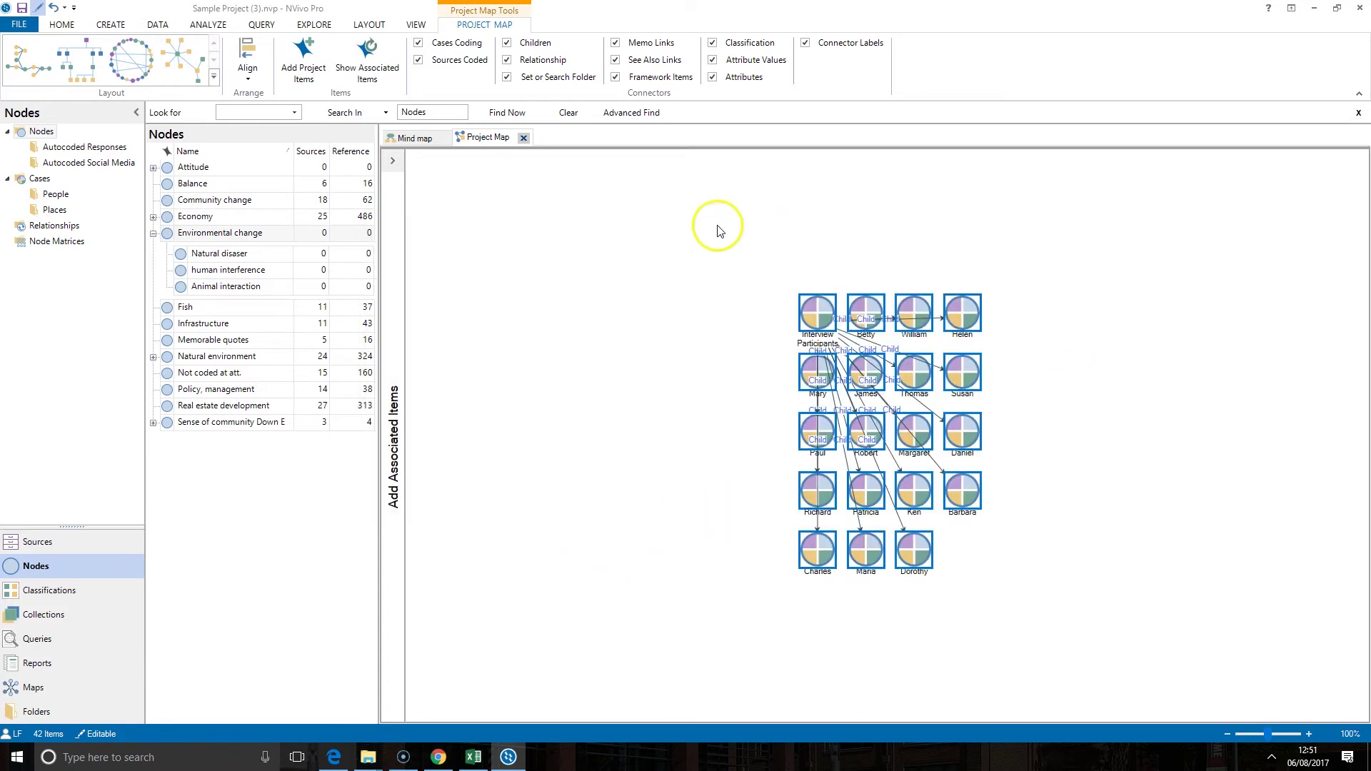
# Move the Interview Participants parent item away from the individual cases and delete it from the map
pyautogui.click(1029, 598)
pyautogui.moveTo(821, 325); pyautogui.dragTo(587, 372)
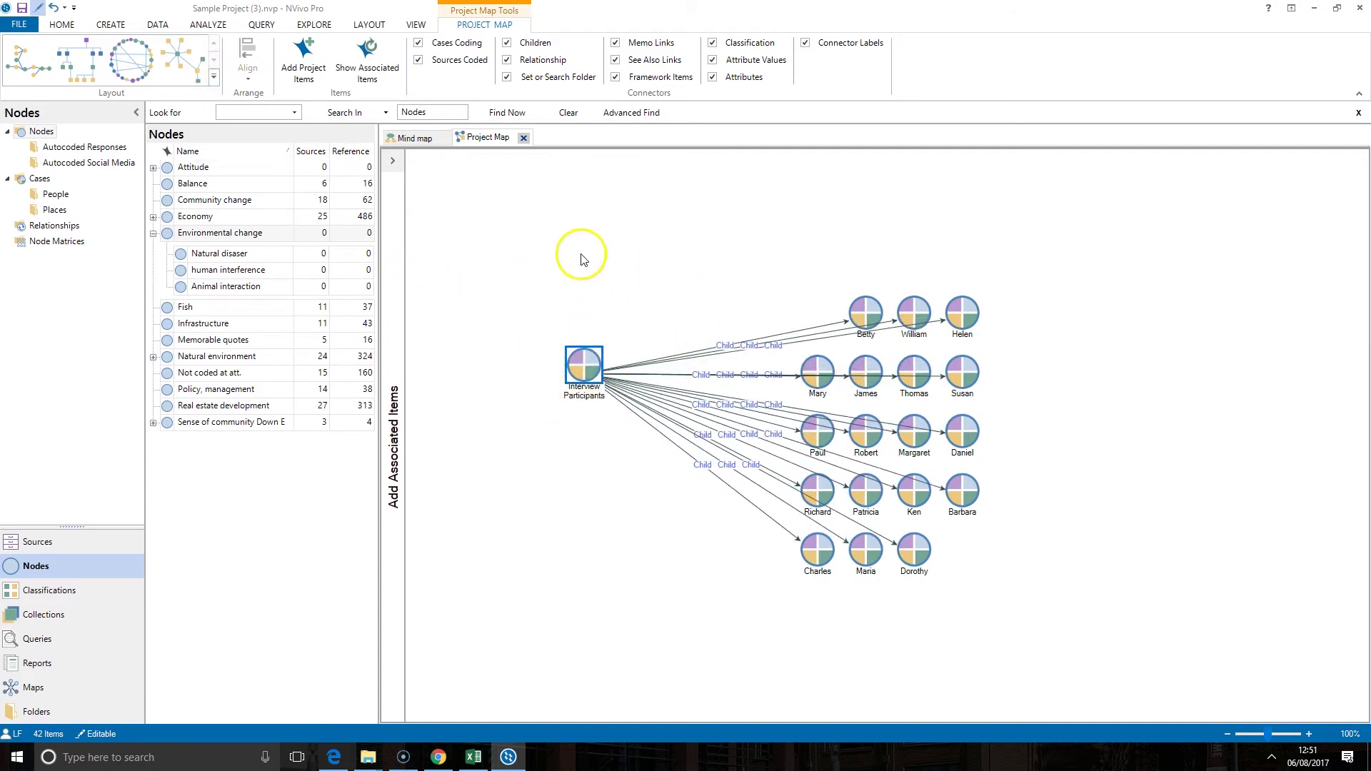
pyautogui.press('Delete')
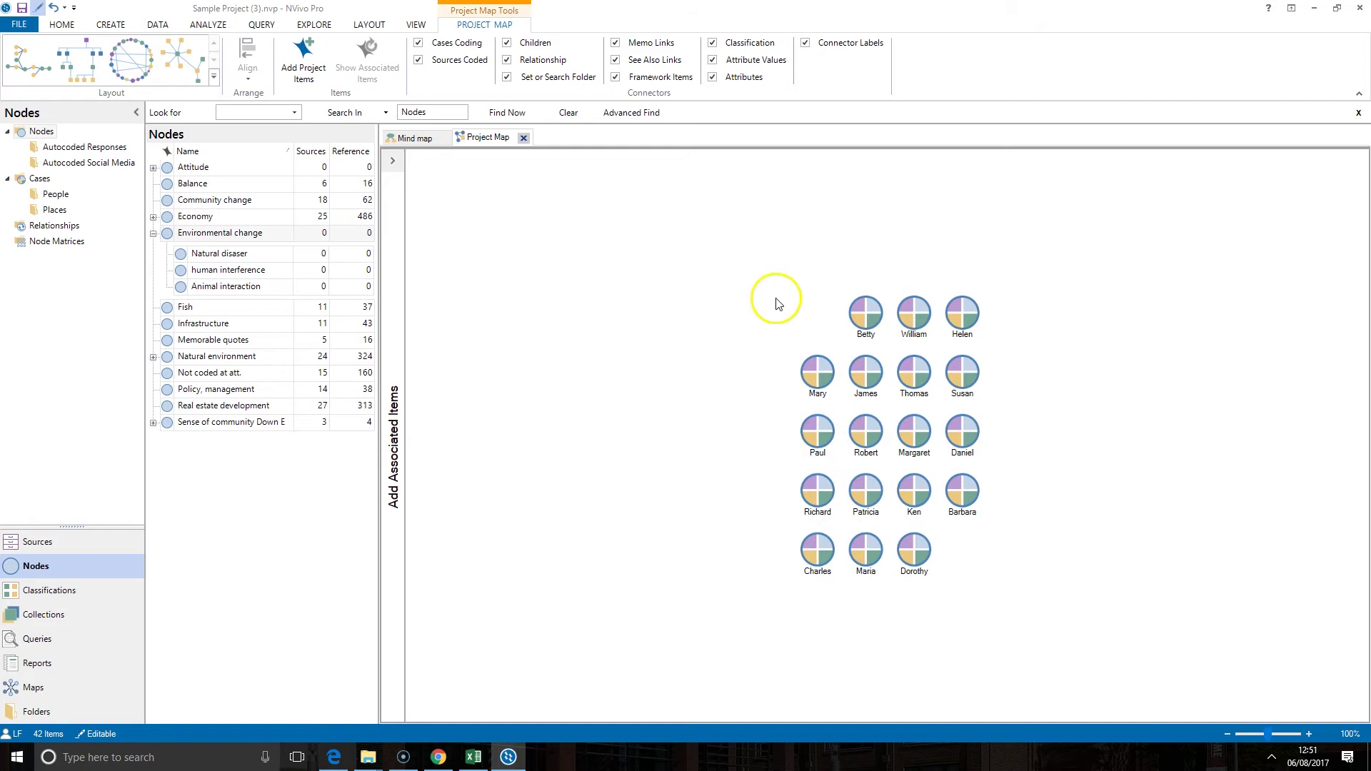
# Move seven of the participant cases out of the grid, spacing them around its sides and below it
pyautogui.moveTo(815, 436); pyautogui.dragTo(680, 332)
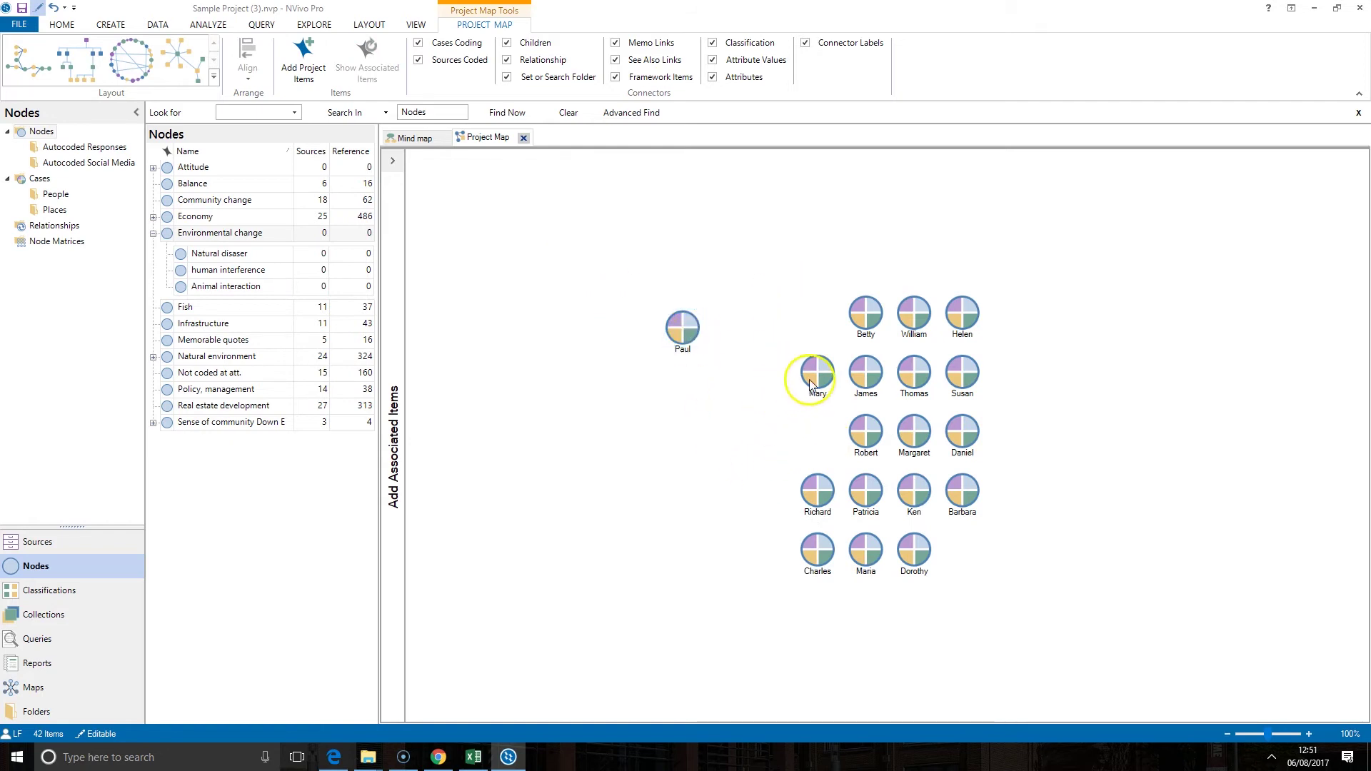
pyautogui.moveTo(808, 380); pyautogui.dragTo(714, 425)
pyautogui.moveTo(820, 482); pyautogui.dragTo(722, 521)
pyautogui.moveTo(818, 551); pyautogui.dragTo(841, 627)
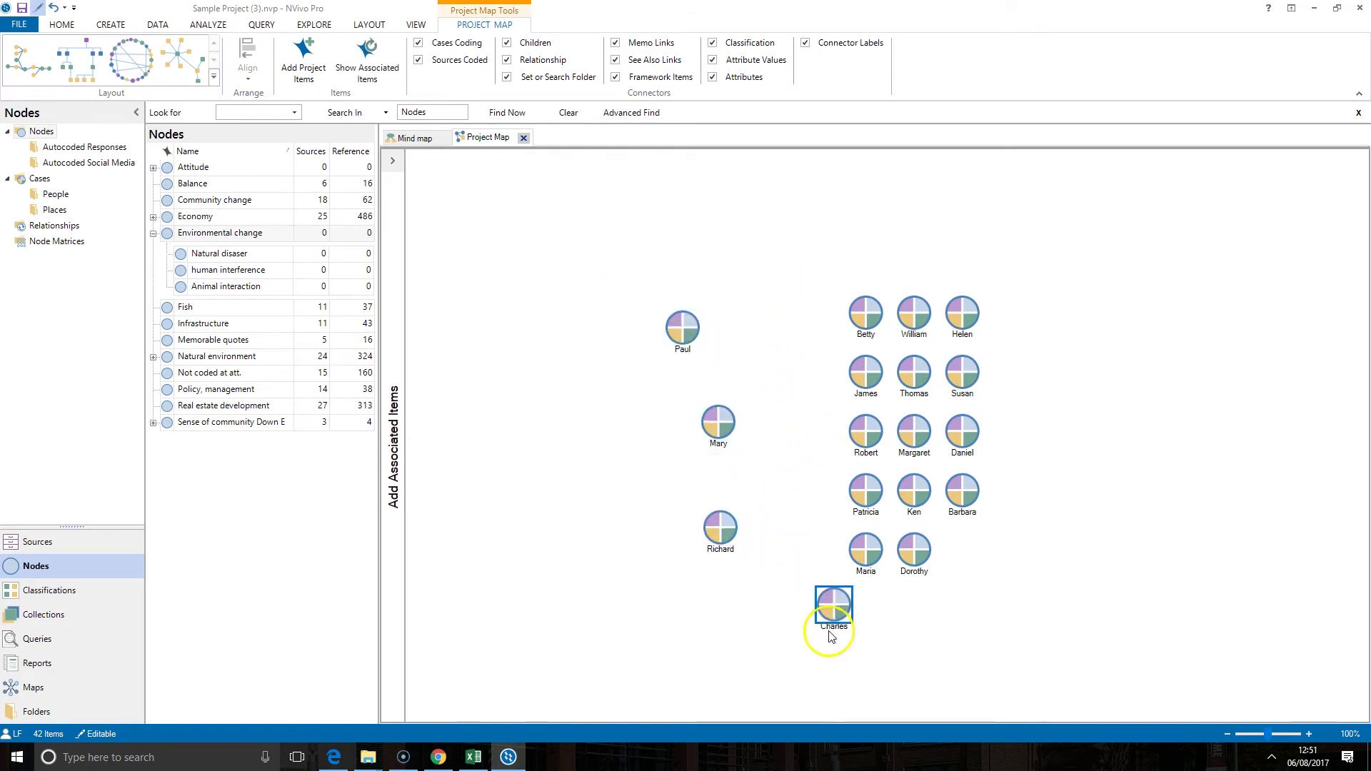
pyautogui.moveTo(860, 557); pyautogui.dragTo(934, 614)
pyautogui.moveTo(914, 550); pyautogui.dragTo(1071, 561)
pyautogui.moveTo(977, 490); pyautogui.dragTo(1077, 465)
# Select all the participant cases on the project map and list the associated items that code them
pyautogui.moveTo(555, 193); pyautogui.dragTo(1196, 704)
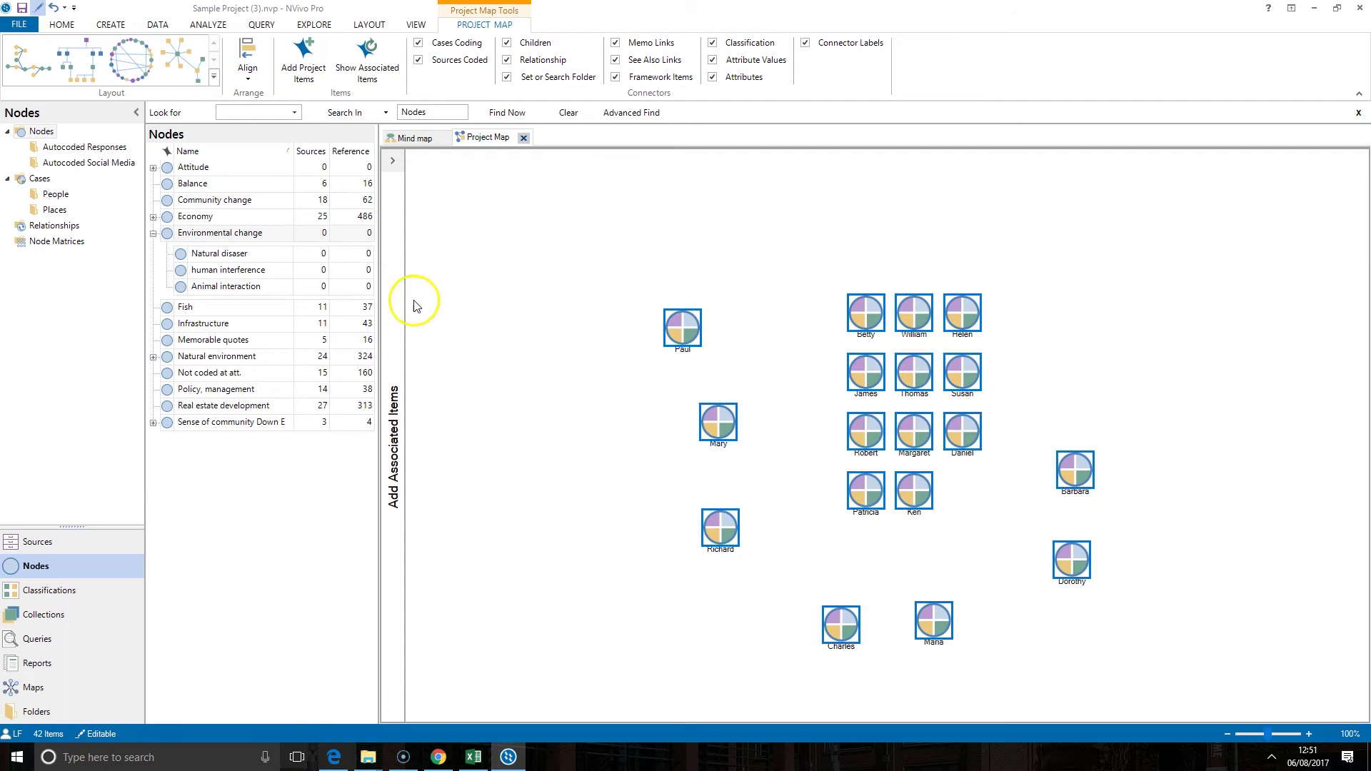
pyautogui.click(393, 163)
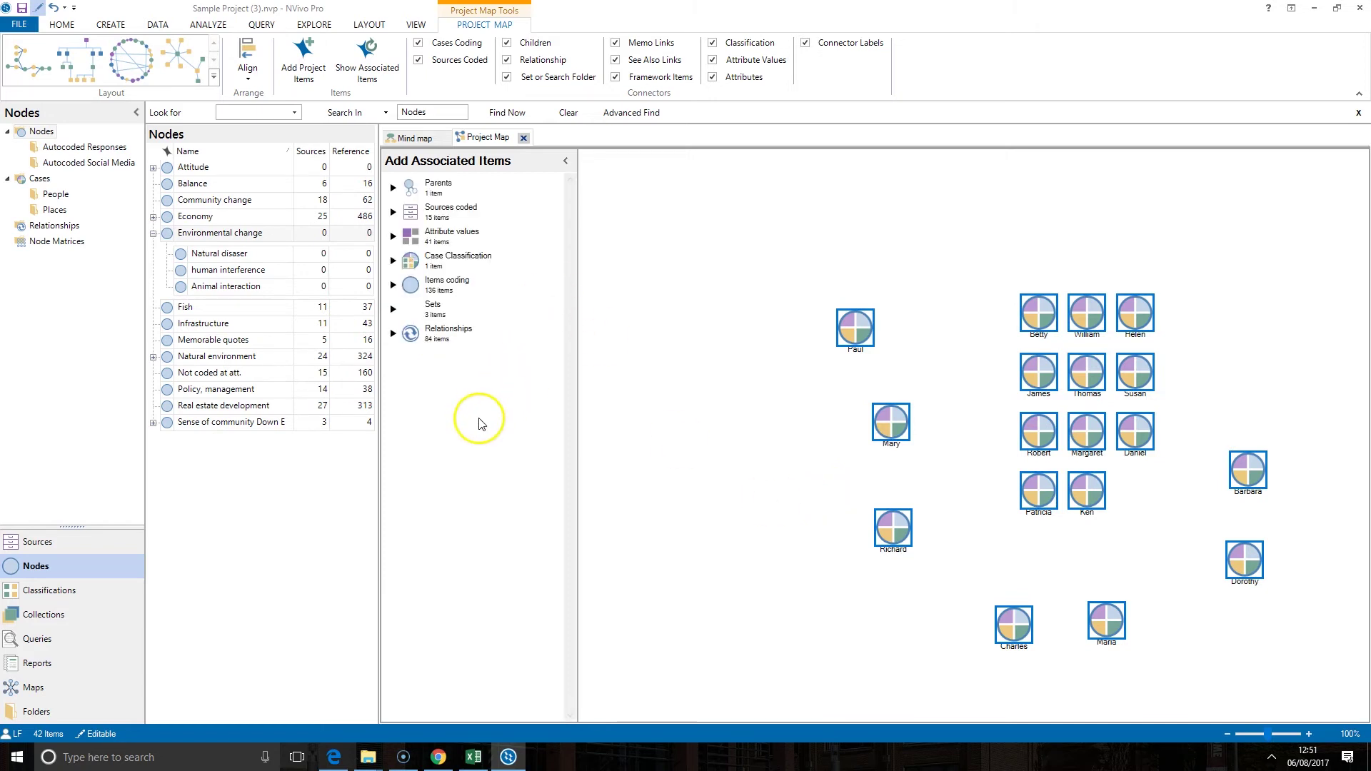
pyautogui.click(393, 286)
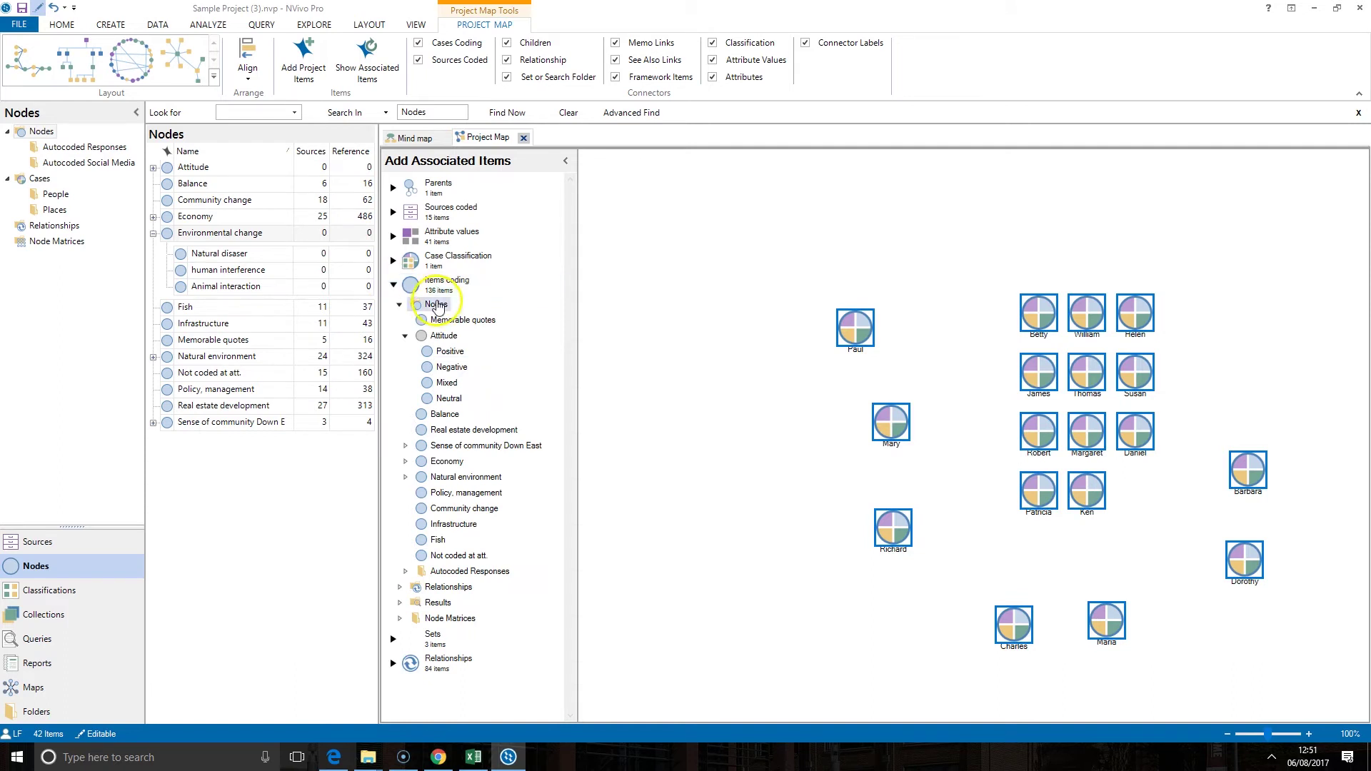
# Add the Agriculture node from Economy and the Community change node to the project map, beside and above the cases
pyautogui.click(405, 463)
pyautogui.moveTo(451, 484); pyautogui.dragTo(770, 428)
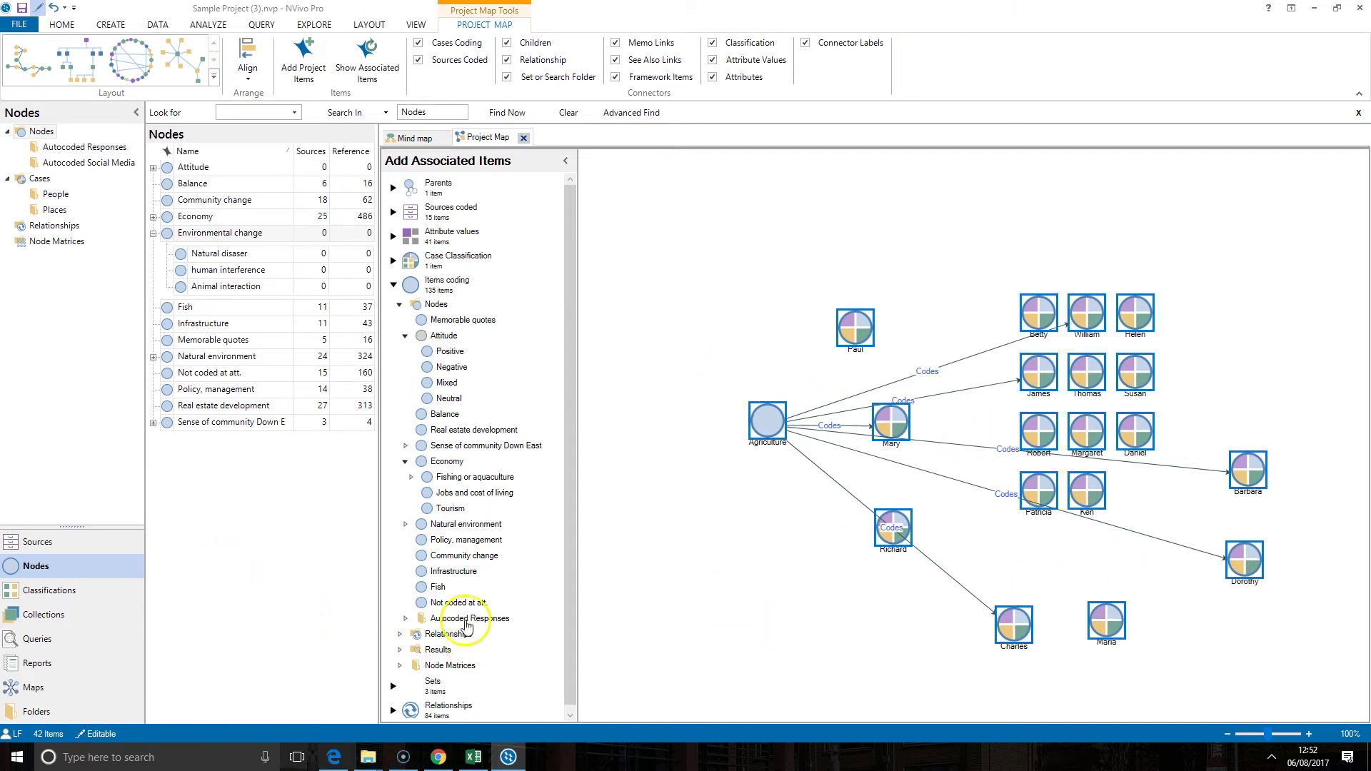
pyautogui.click(443, 561)
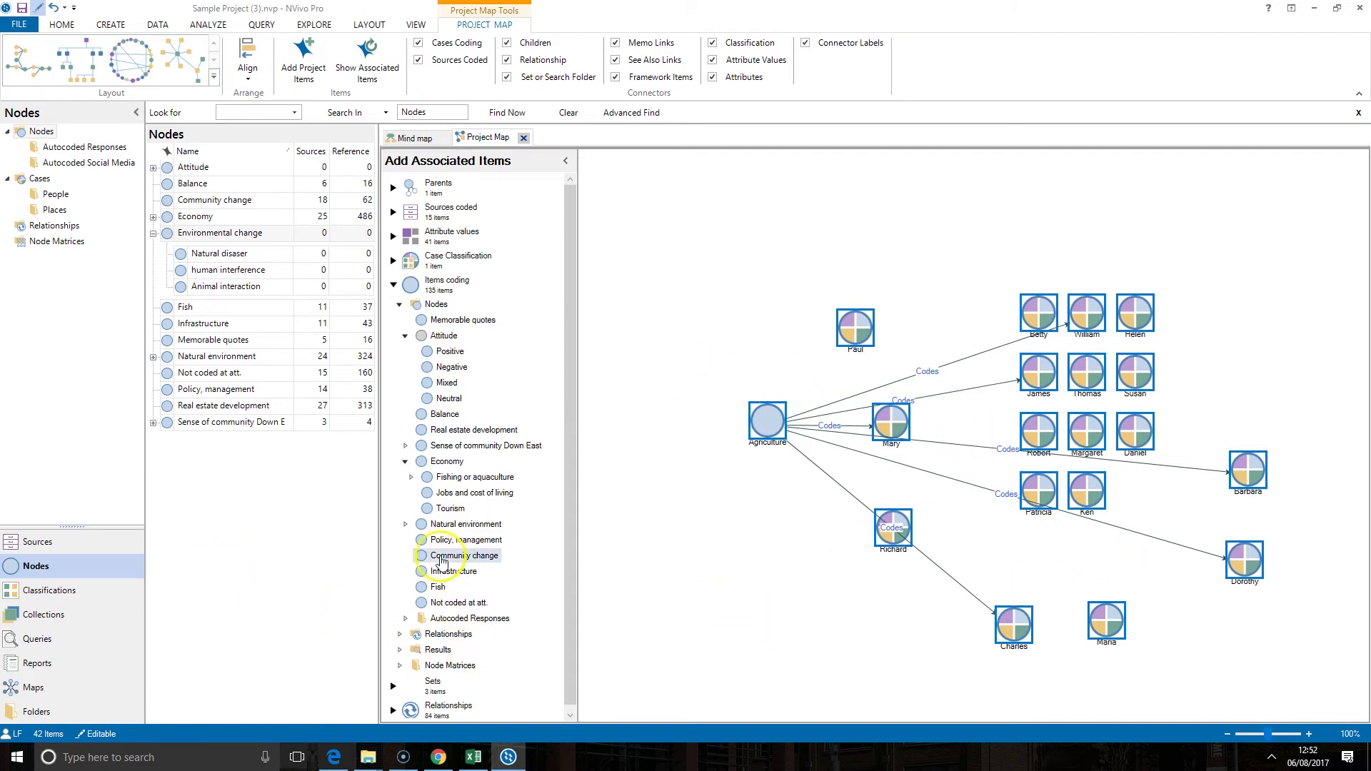
# Spread participant cases out of the central grid, placing them around the Community change and Agriculture nodes to untangle the connectors
pyautogui.moveTo(1004, 327); pyautogui.dragTo(801, 234)
pyautogui.moveTo(1088, 315); pyautogui.dragTo(1111, 205)
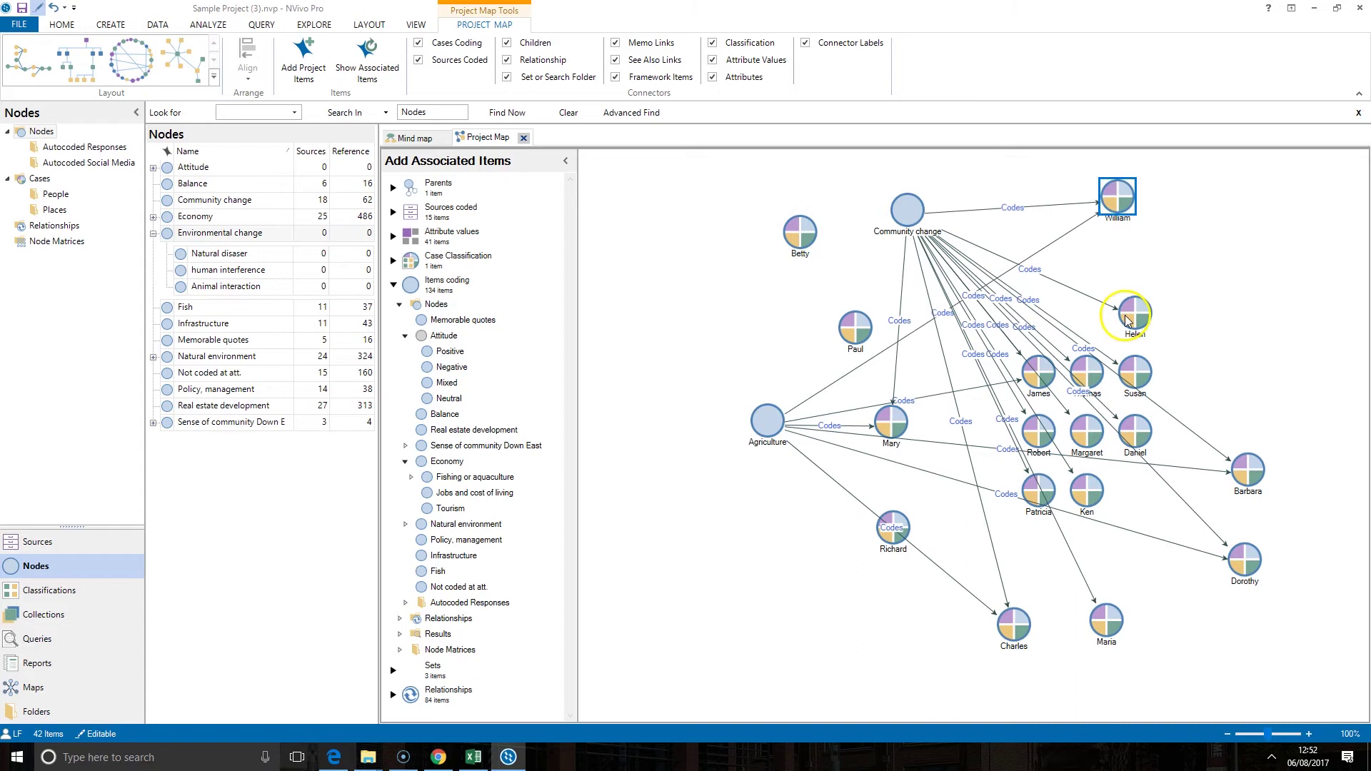
pyautogui.moveTo(1132, 317); pyautogui.dragTo(855, 259)
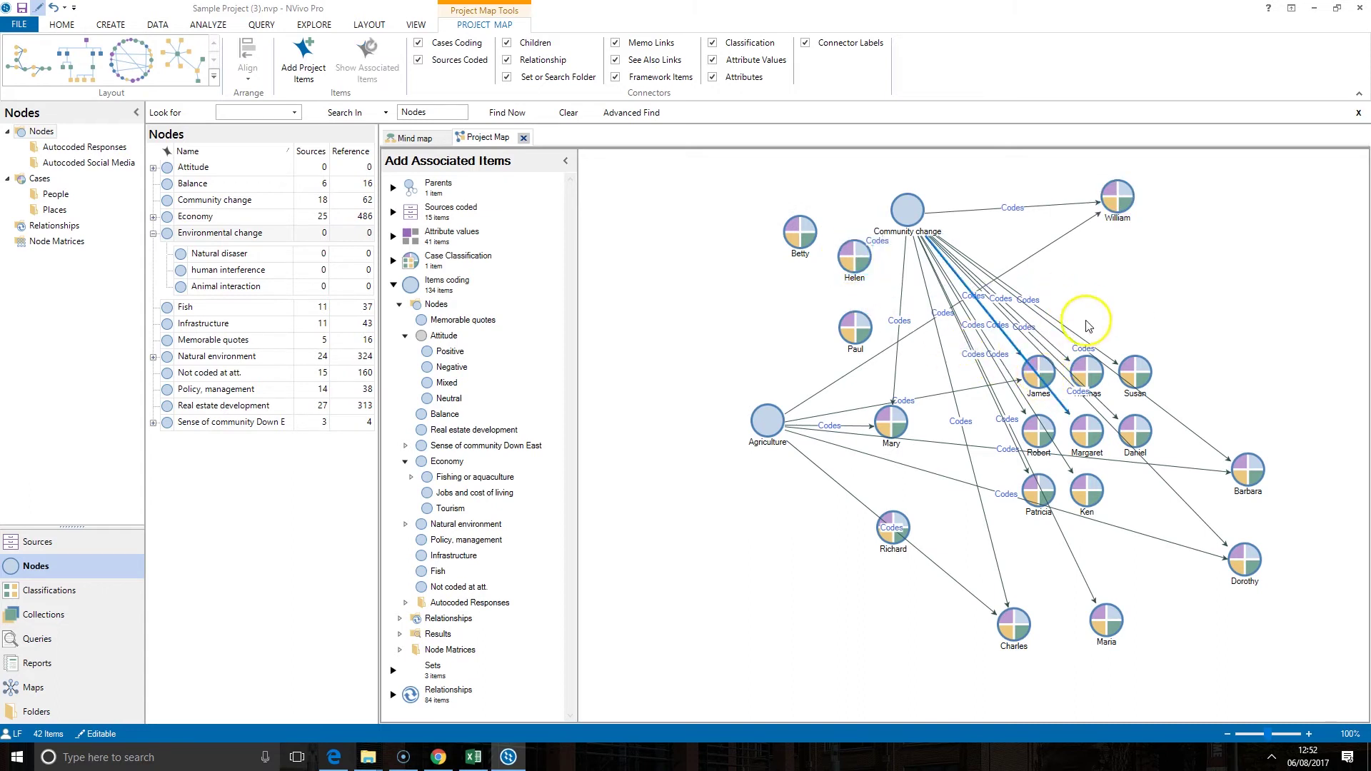
pyautogui.moveTo(1135, 370); pyautogui.dragTo(1218, 336)
pyautogui.moveTo(1247, 471)
pyautogui.mouseDown()
pyautogui.moveTo(1136, 394)
pyautogui.moveTo(1240, 385)
pyautogui.moveTo(1254, 461)
pyautogui.mouseUp()
pyautogui.moveTo(1086, 432); pyautogui.dragTo(652, 331)
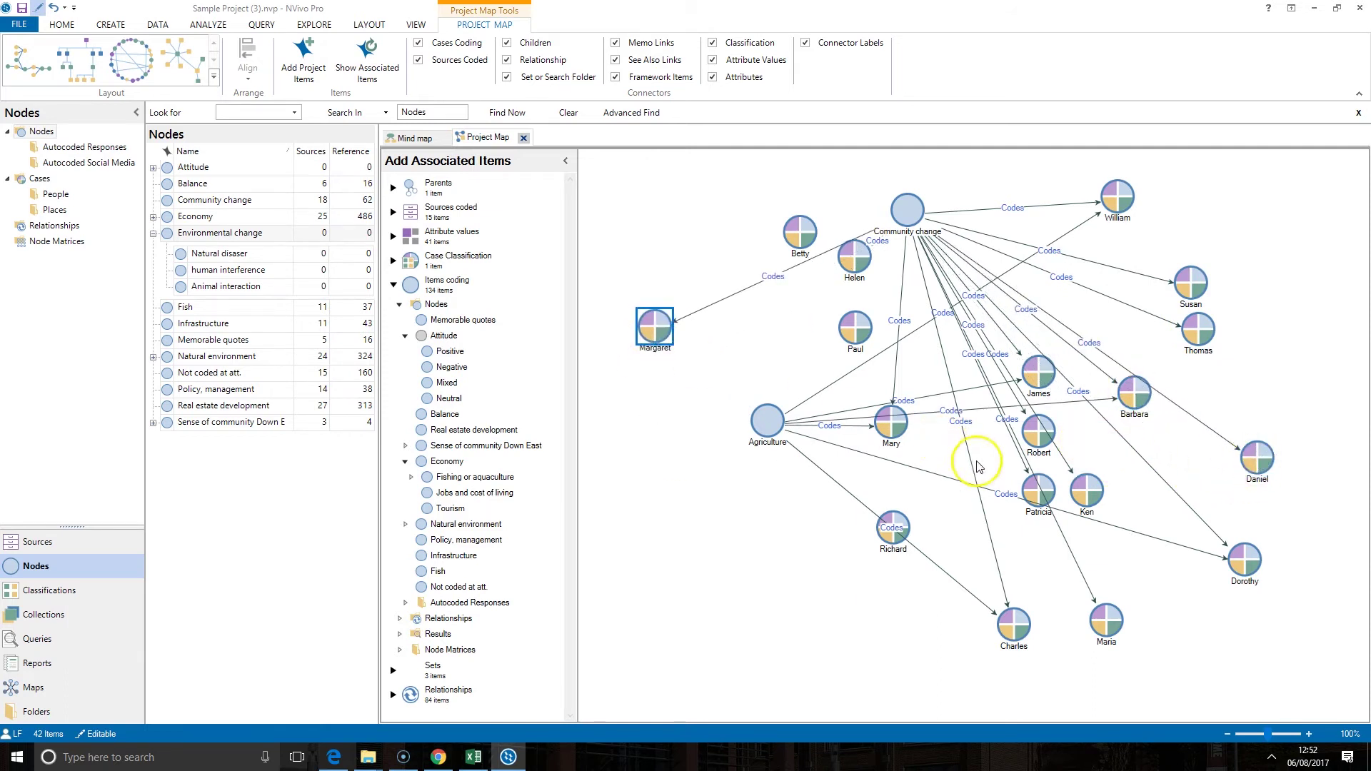
pyautogui.moveTo(1038, 490); pyautogui.dragTo(687, 430)
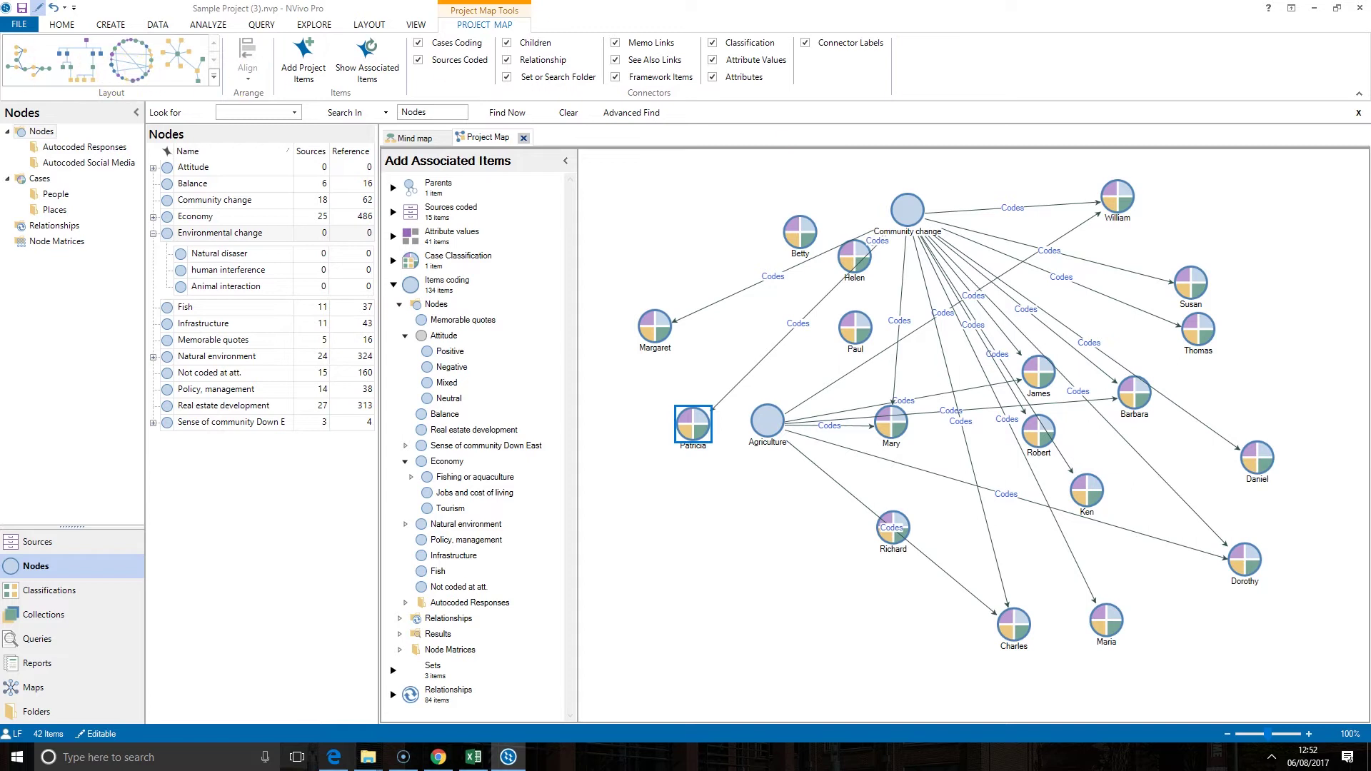
# Try a layered layout, apply a radial one, and move the three unconnected cases closer beneath the connected cluster
pyautogui.click(31, 63)
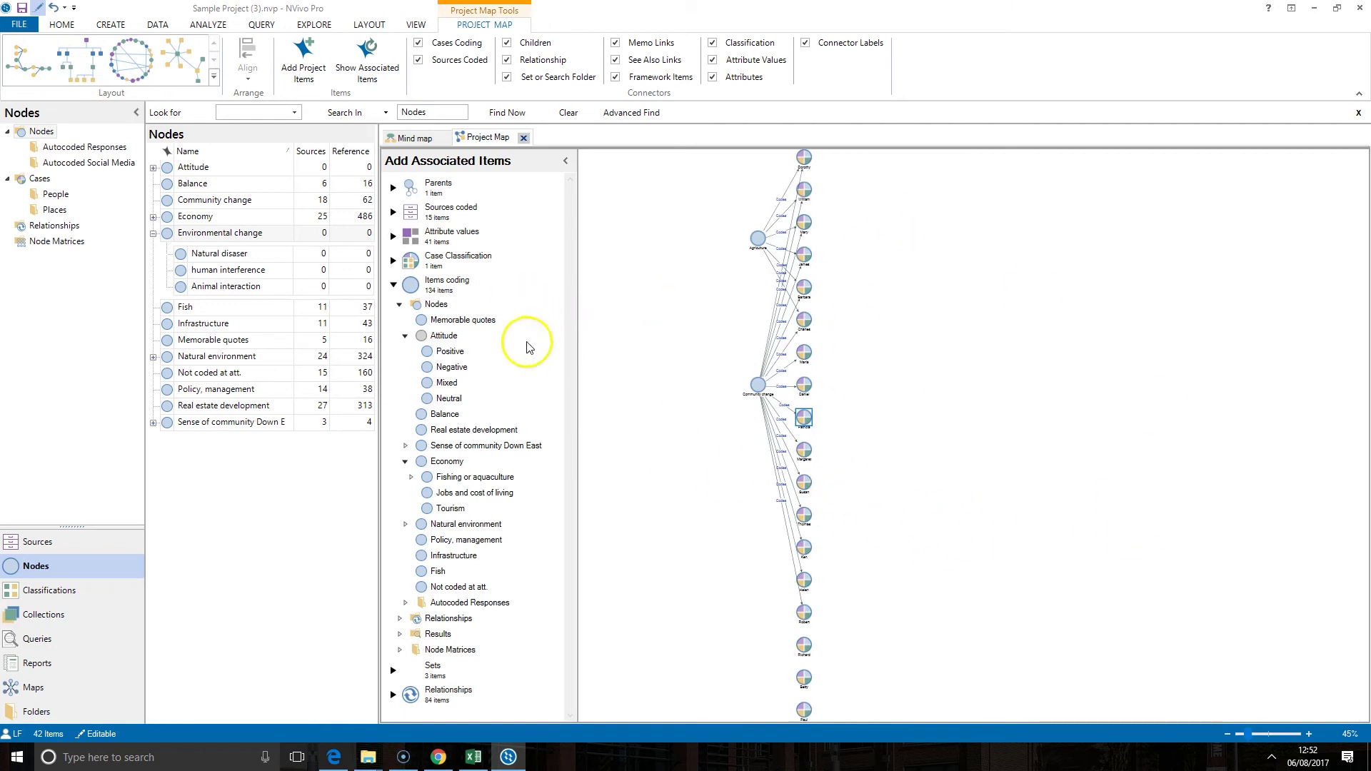
pyautogui.click(193, 68)
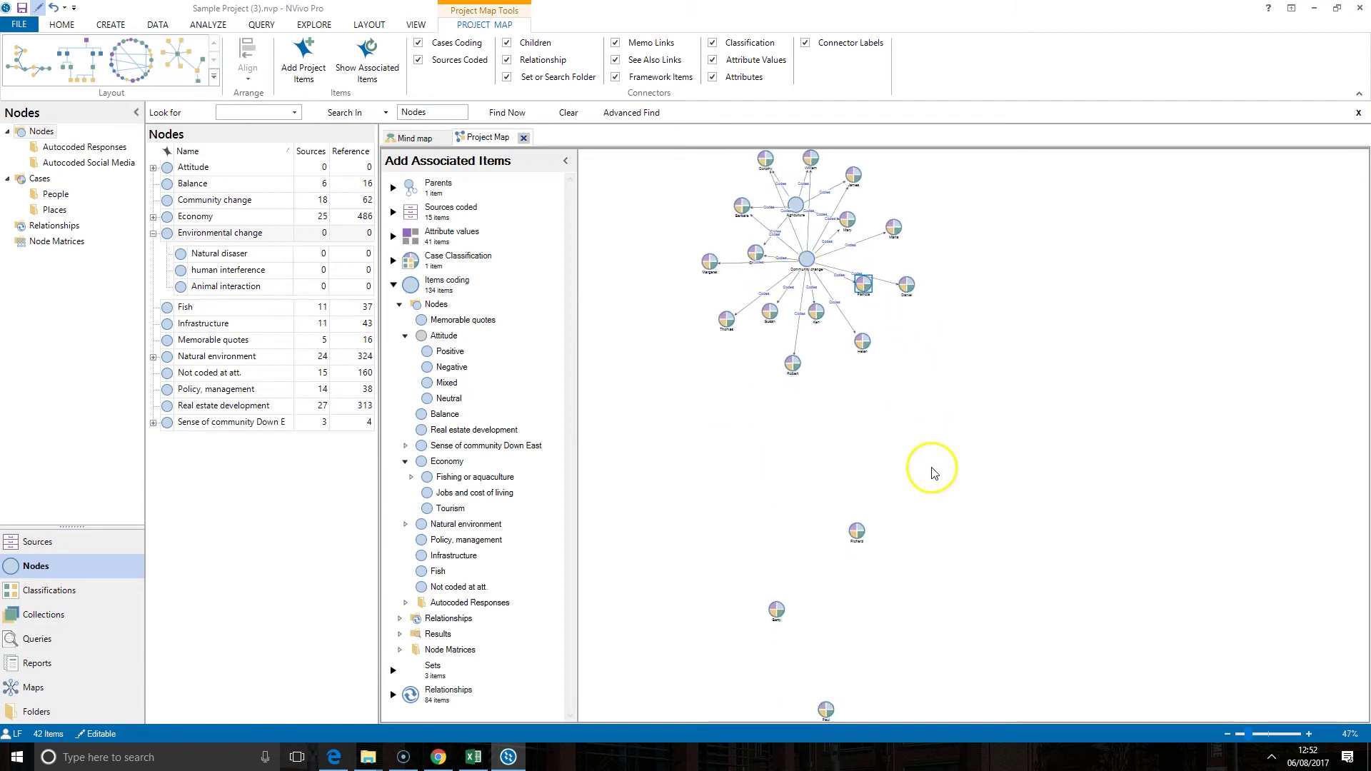
pyautogui.moveTo(776, 609); pyautogui.dragTo(727, 455)
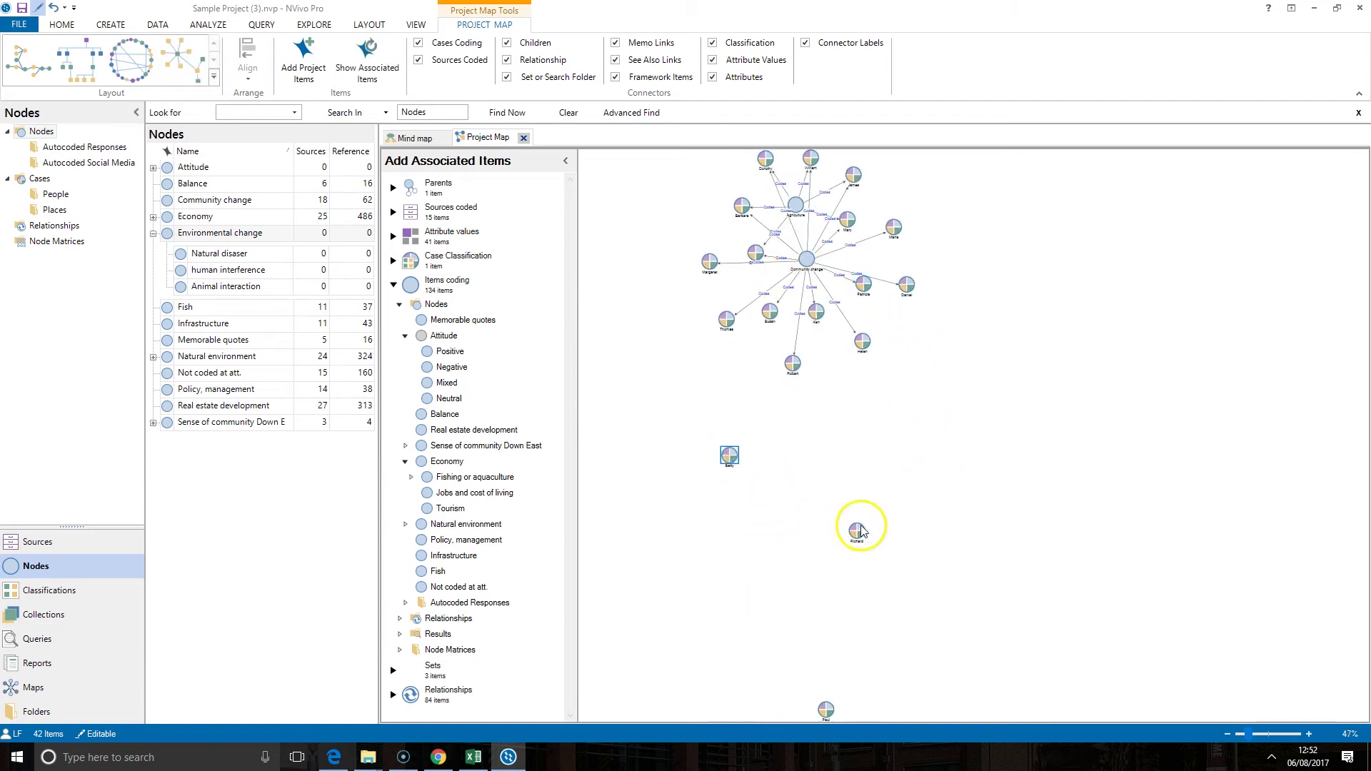
pyautogui.moveTo(857, 538); pyautogui.dragTo(812, 457)
pyautogui.moveTo(826, 709); pyautogui.dragTo(866, 469)
pyautogui.scroll(3, 870, 468)
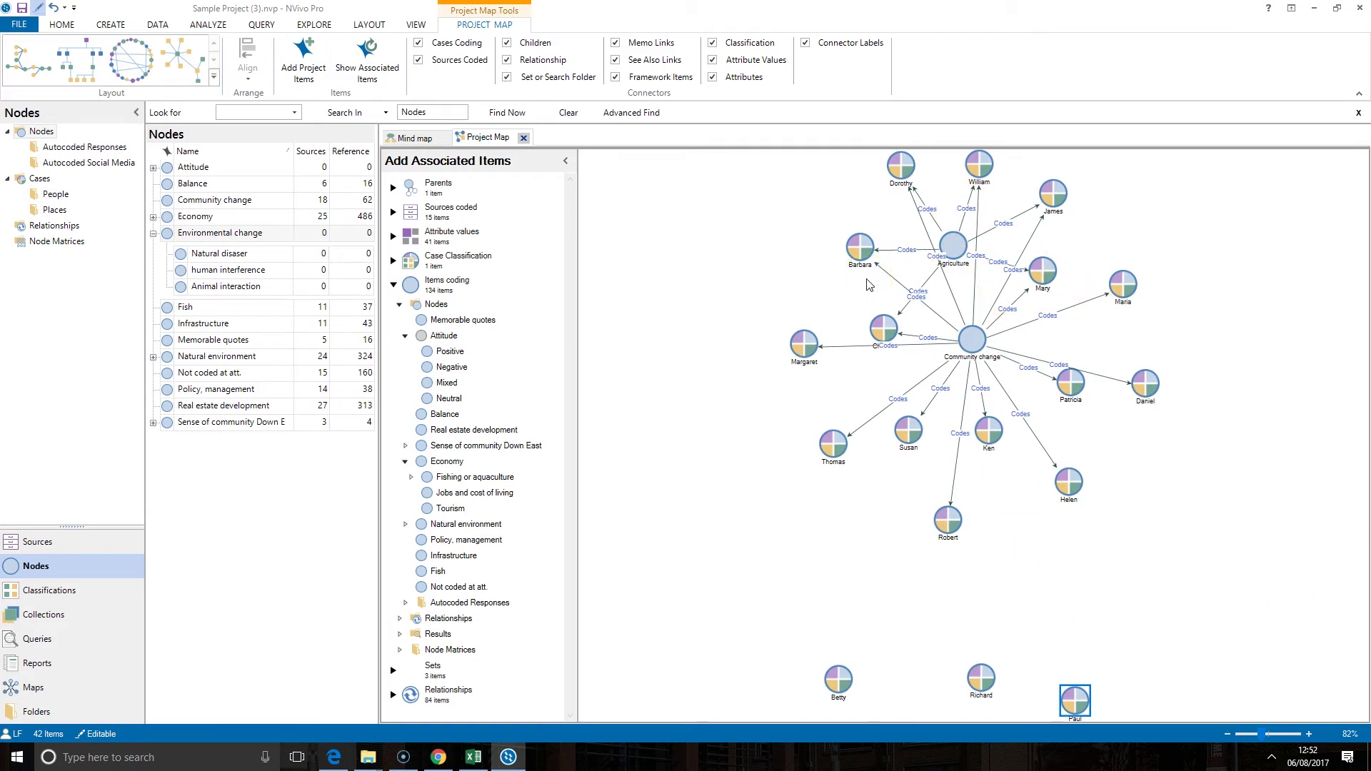
# Compare the Hierarchical and Circular layouts on the map, return to Hierarchical, and save the project
pyautogui.click(102, 66)
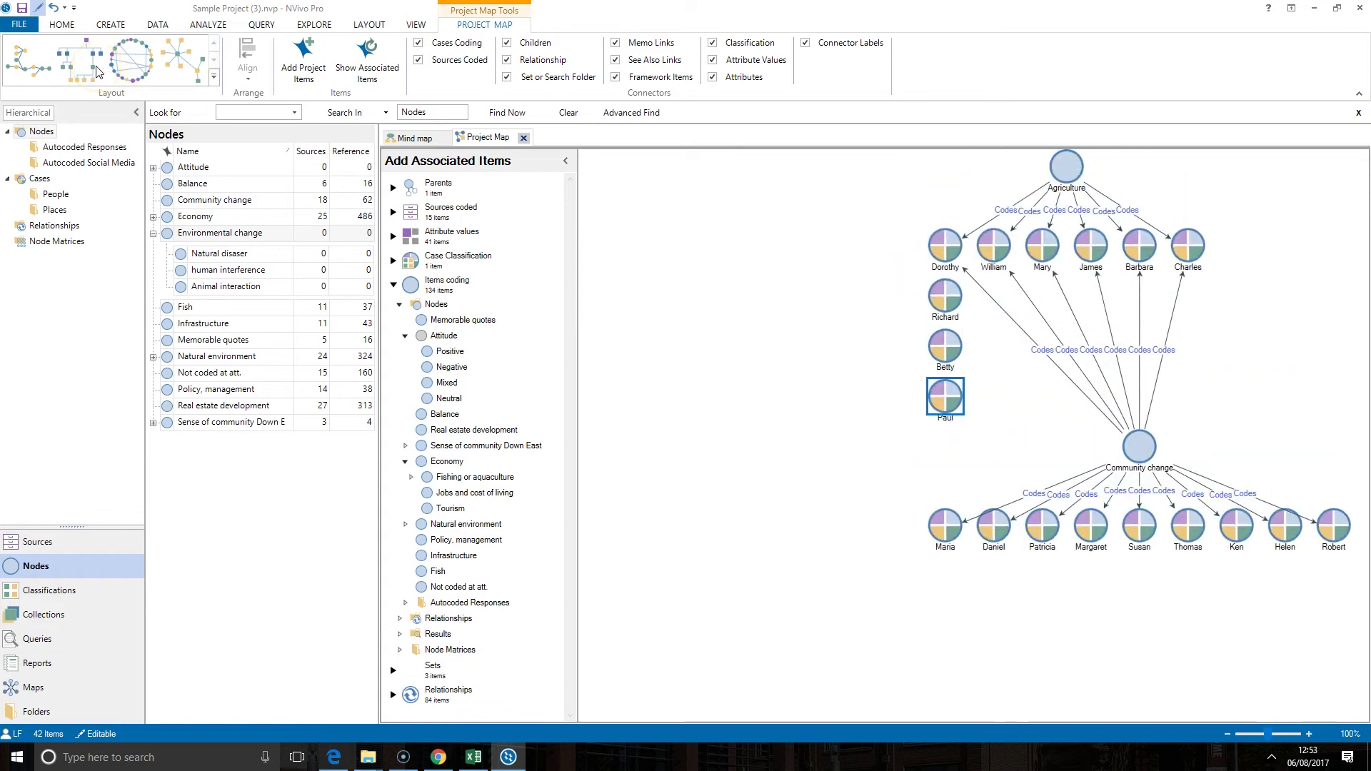
pyautogui.click(120, 71)
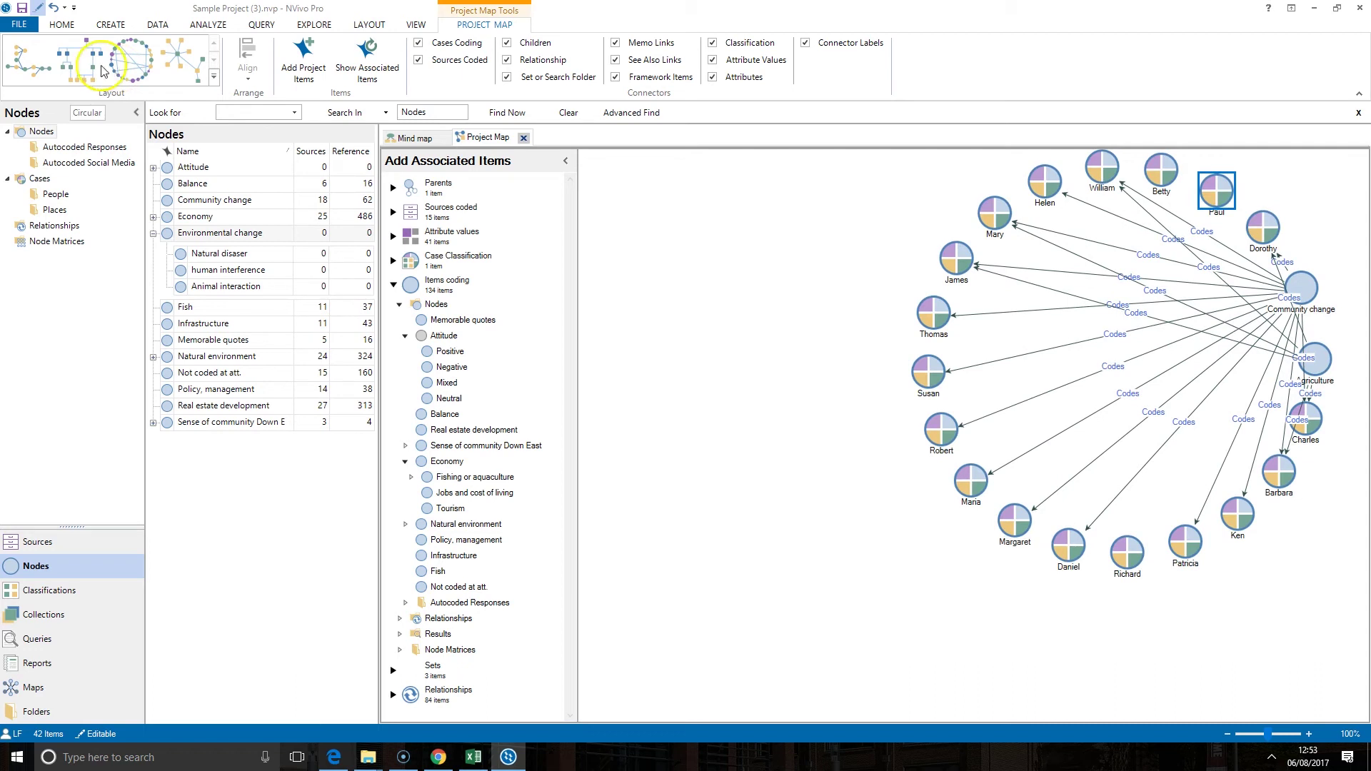
pyautogui.click(102, 70)
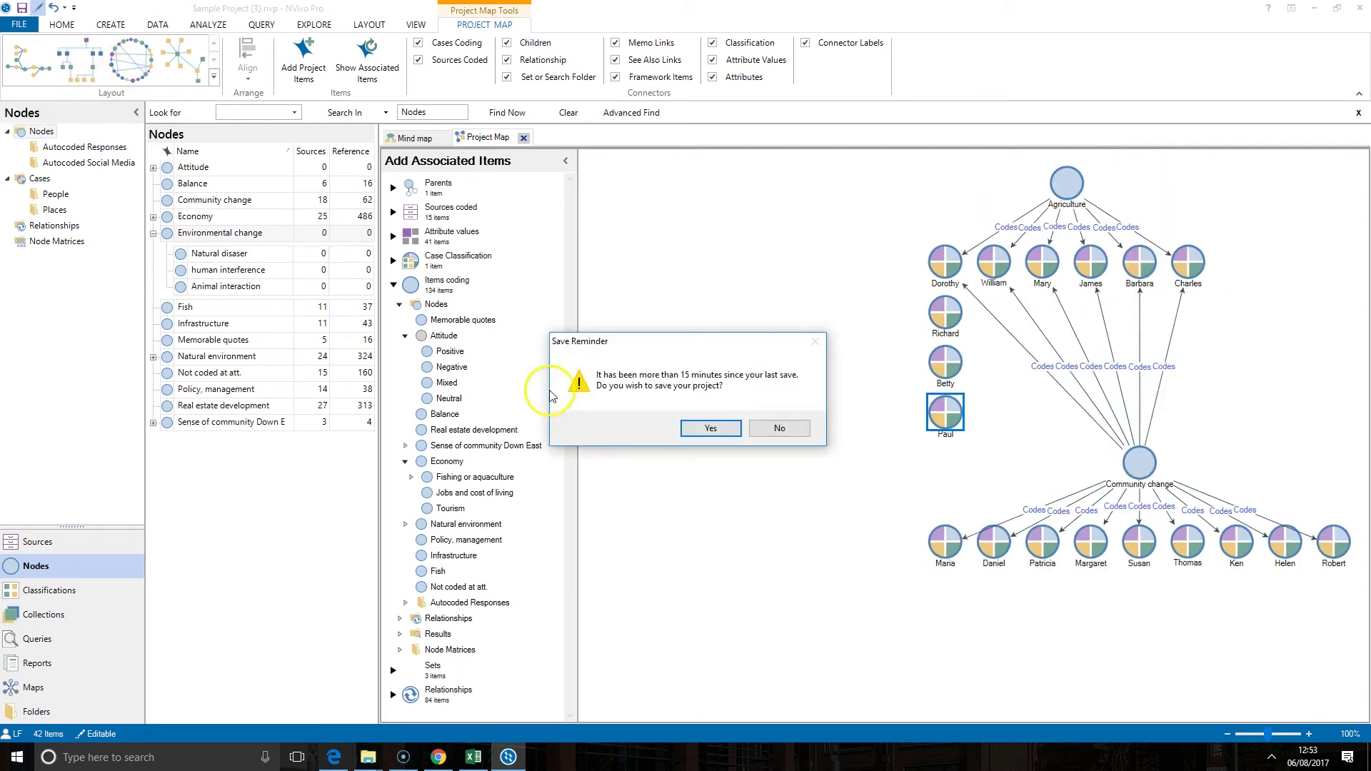
pyautogui.click(711, 427)
# Move the three unconnected cases away from the hierarchy and shift the Community change node toward them
pyautogui.moveTo(967, 409); pyautogui.dragTo(793, 393)
pyautogui.moveTo(936, 368); pyautogui.dragTo(736, 327)
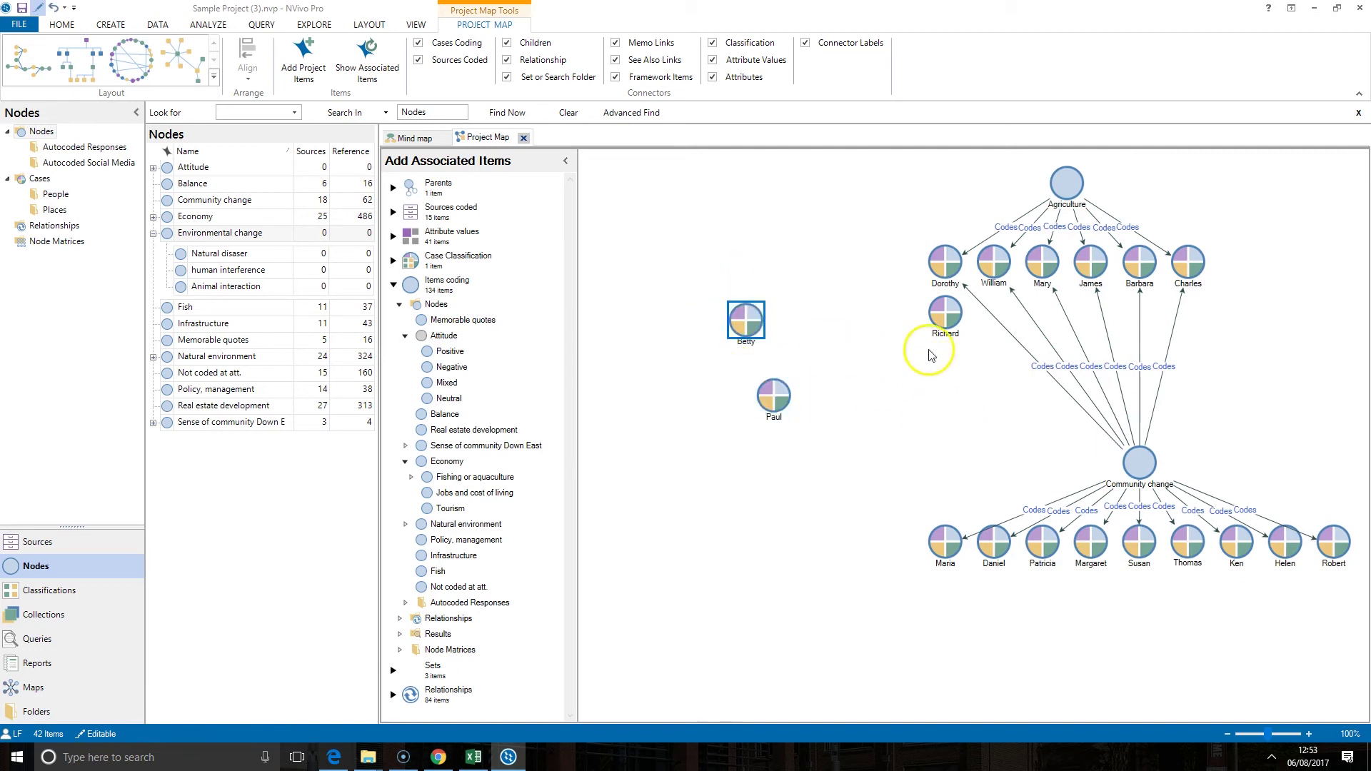
pyautogui.moveTo(945, 314); pyautogui.dragTo(770, 333)
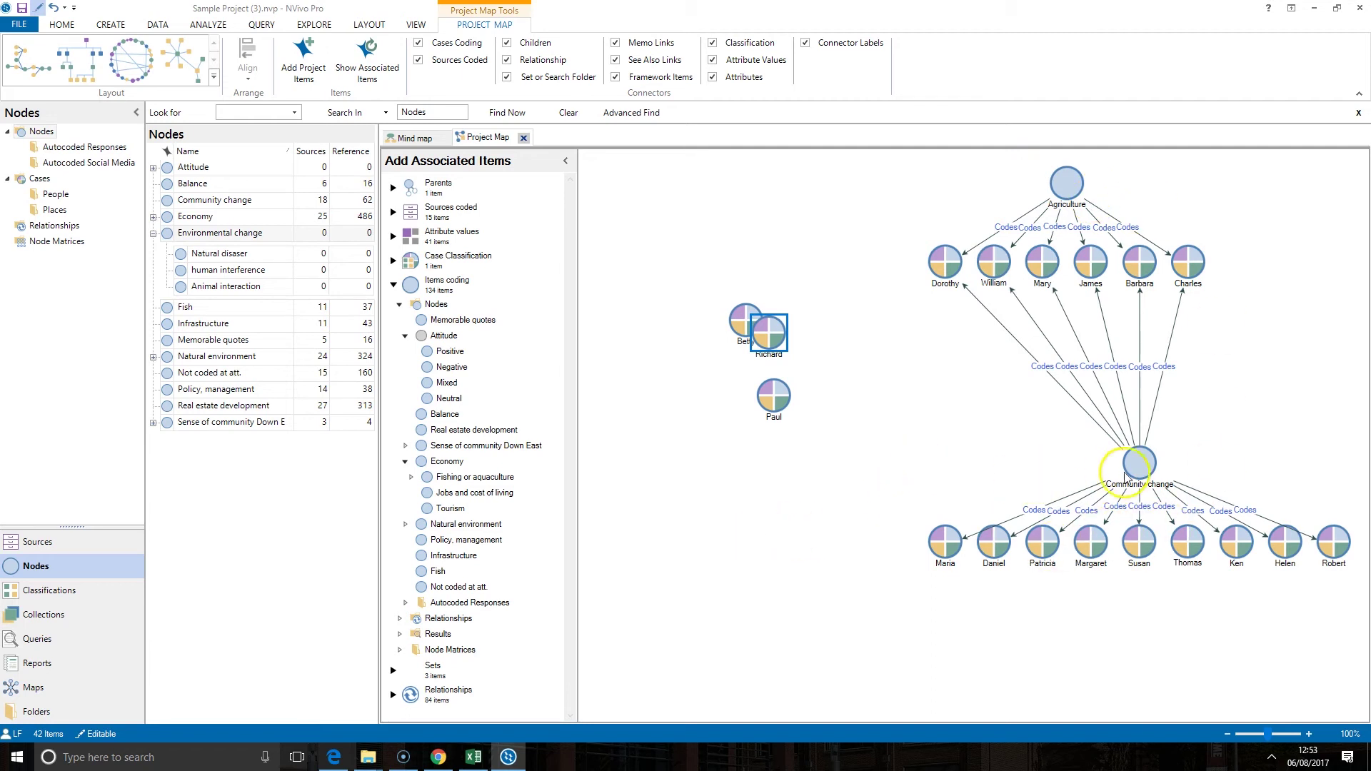
pyautogui.moveTo(1140, 462); pyautogui.dragTo(930, 423)
pyautogui.click(625, 400)
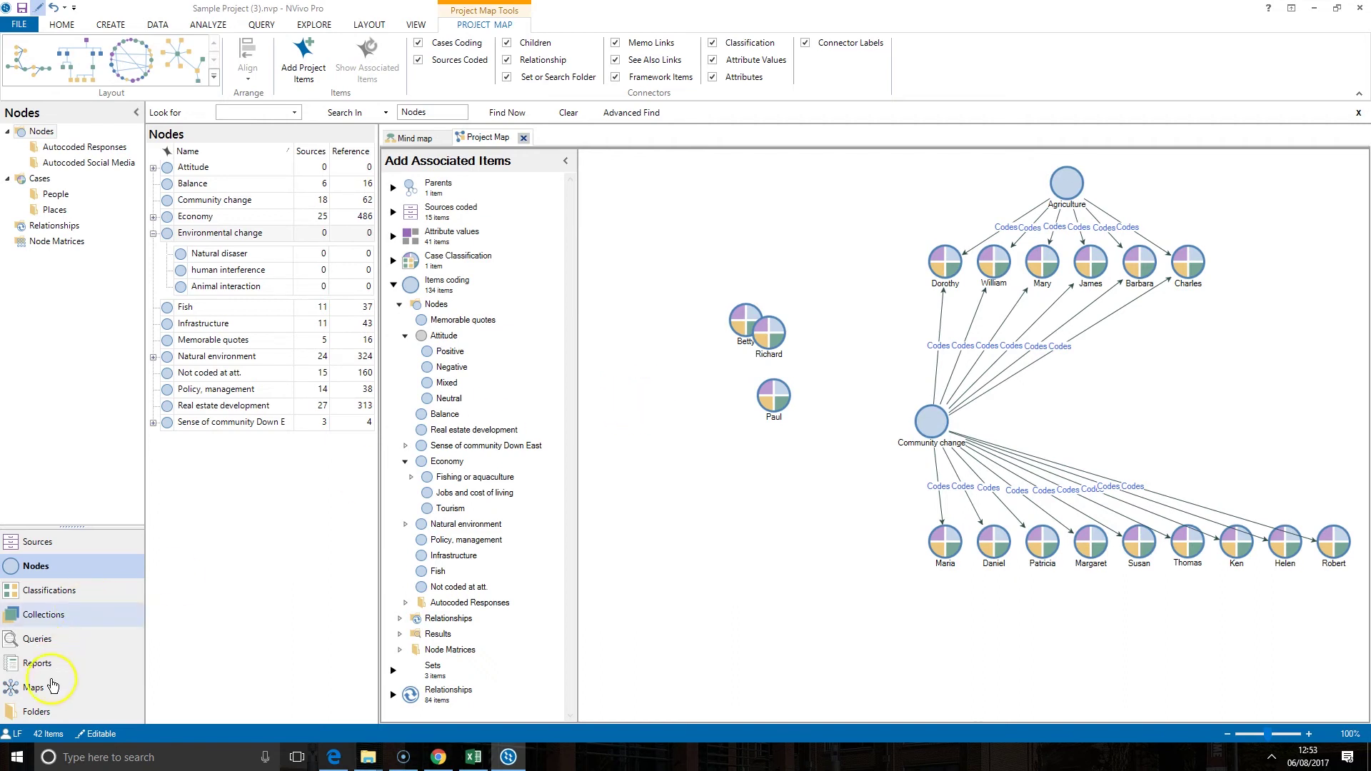
# Delete the Community change and Agriculture nodes from the project map
pyautogui.click(932, 421)
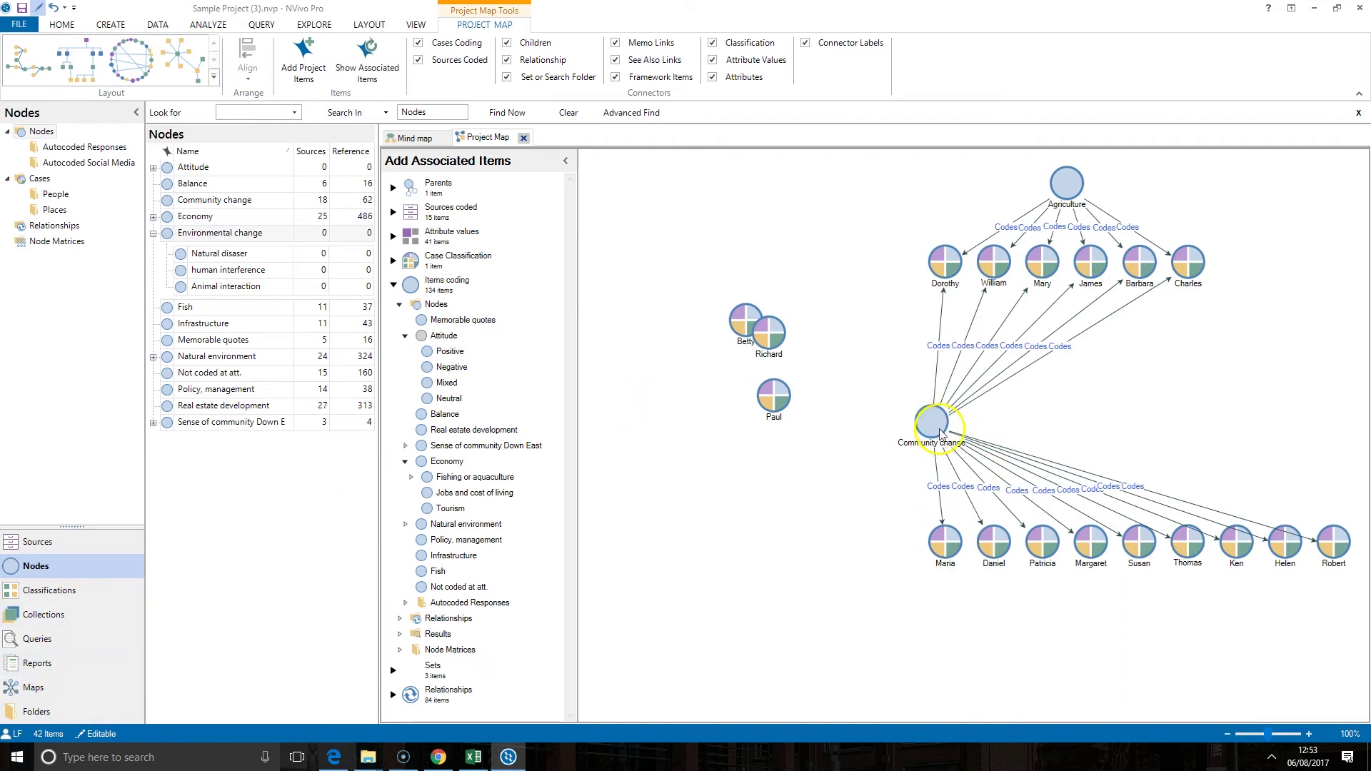
pyautogui.press('Delete')
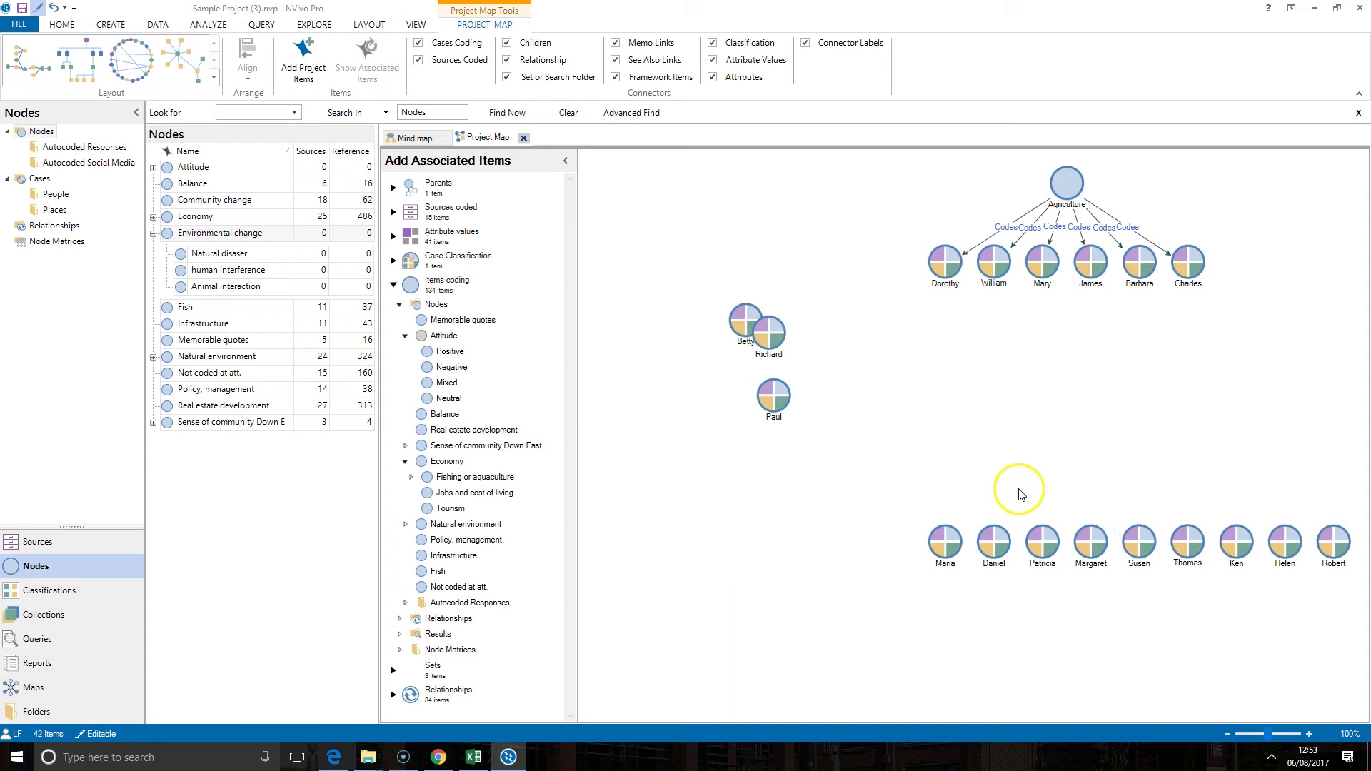
pyautogui.click(1077, 183)
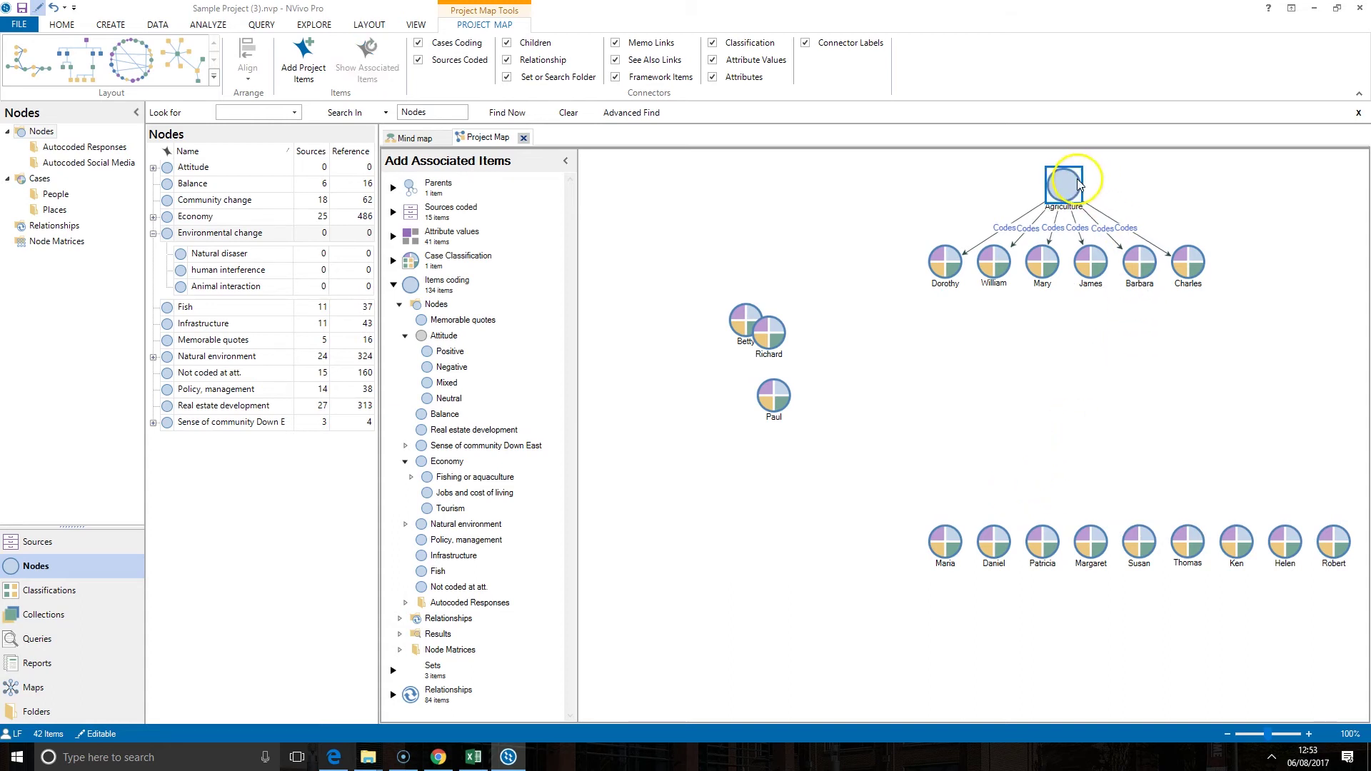
pyautogui.press('Delete')
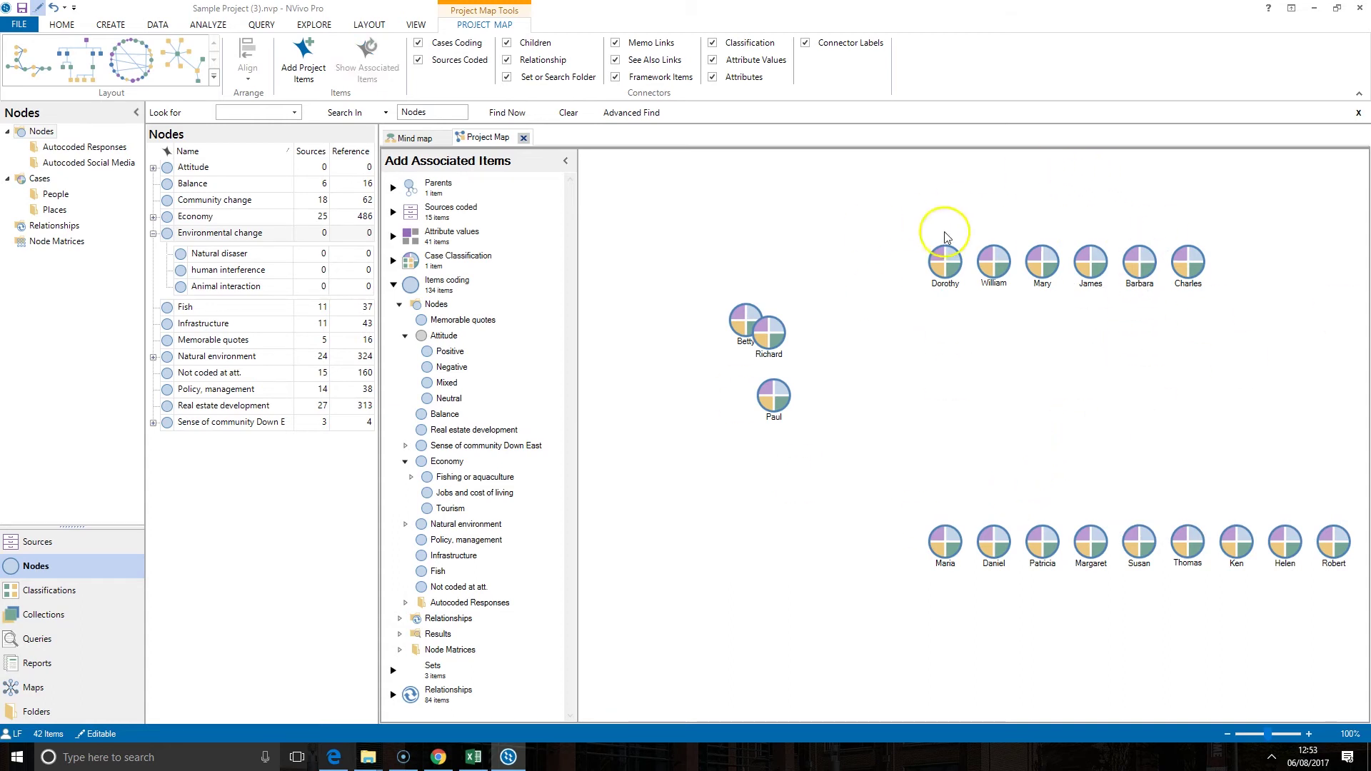
# Browse the relationships associated with the participant cases and add the whole Relationships group to the project map
pyautogui.click(393, 696)
pyautogui.scroll(-3, 471, 561)
pyautogui.scroll(-10, 472, 561)
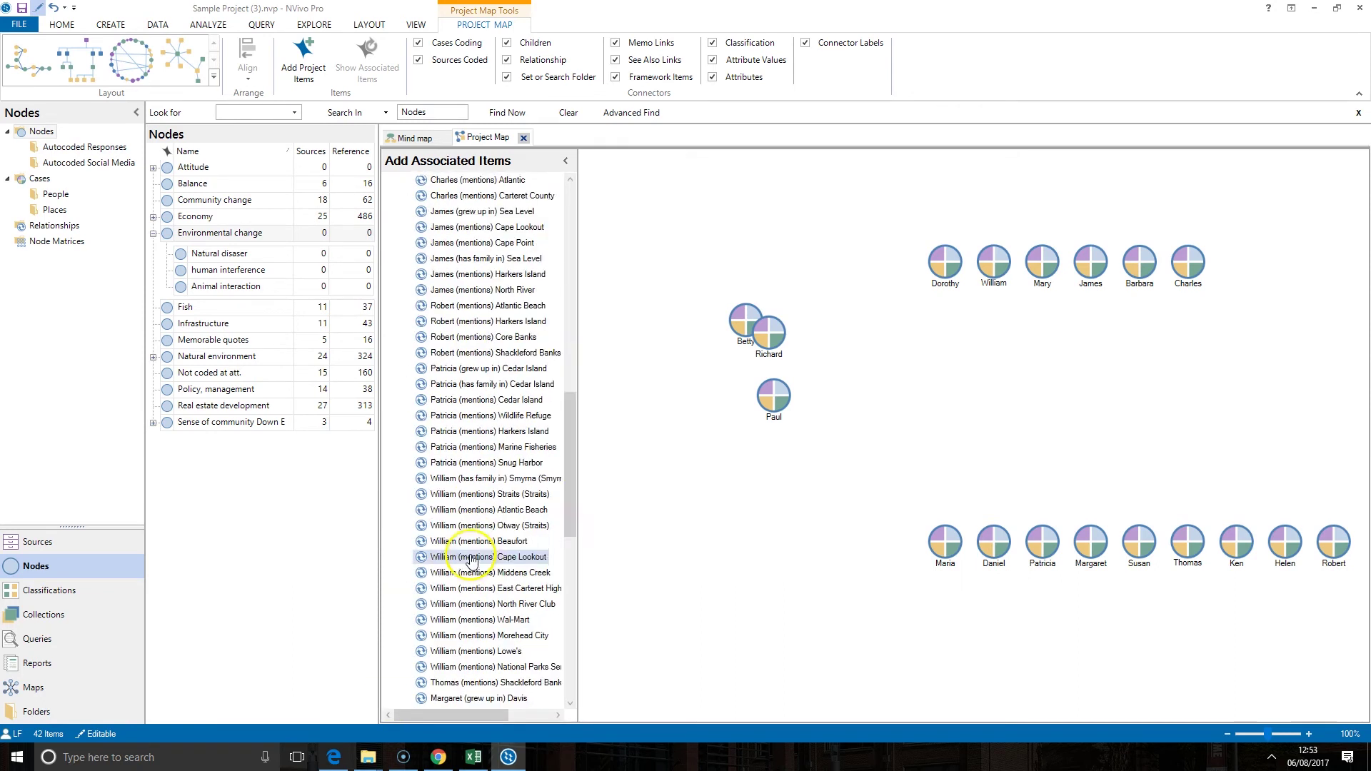
pyautogui.scroll(-4, 472, 561)
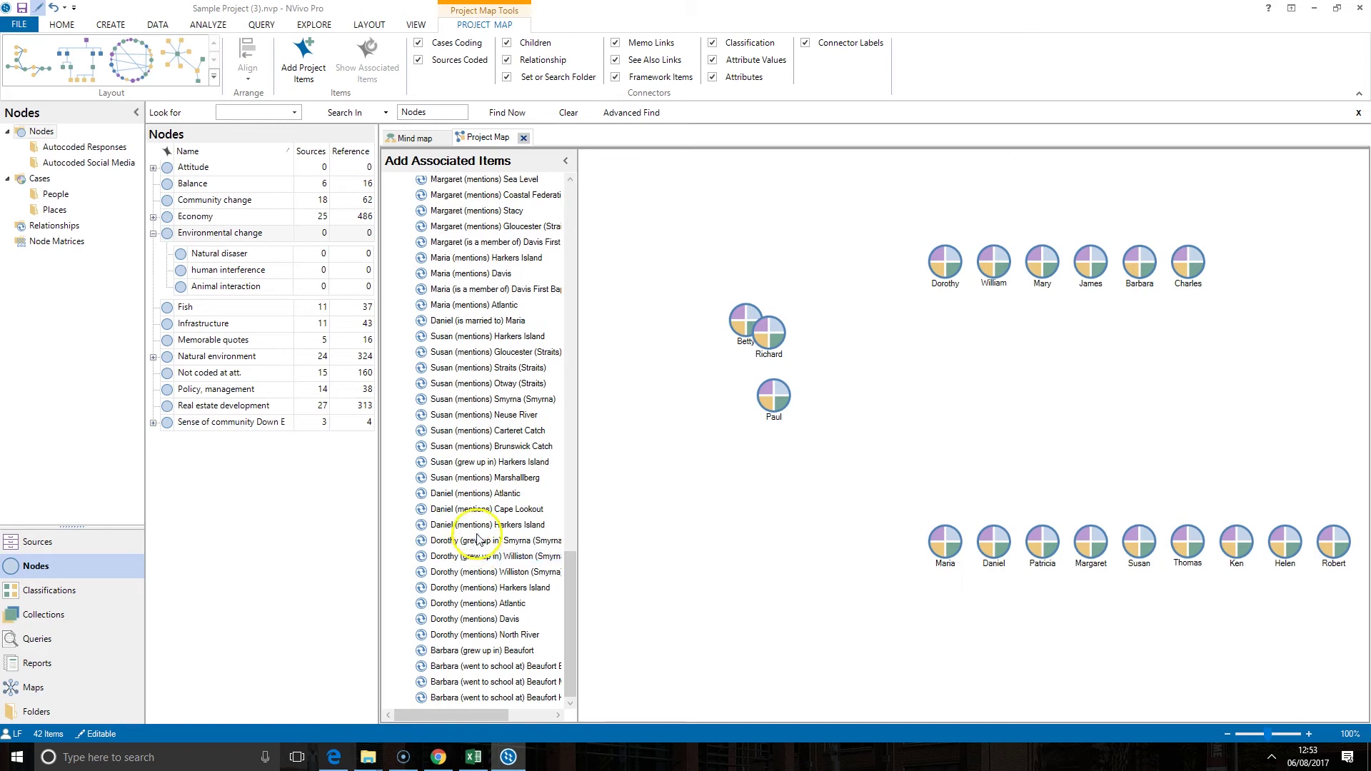
pyautogui.scroll(15, 478, 539)
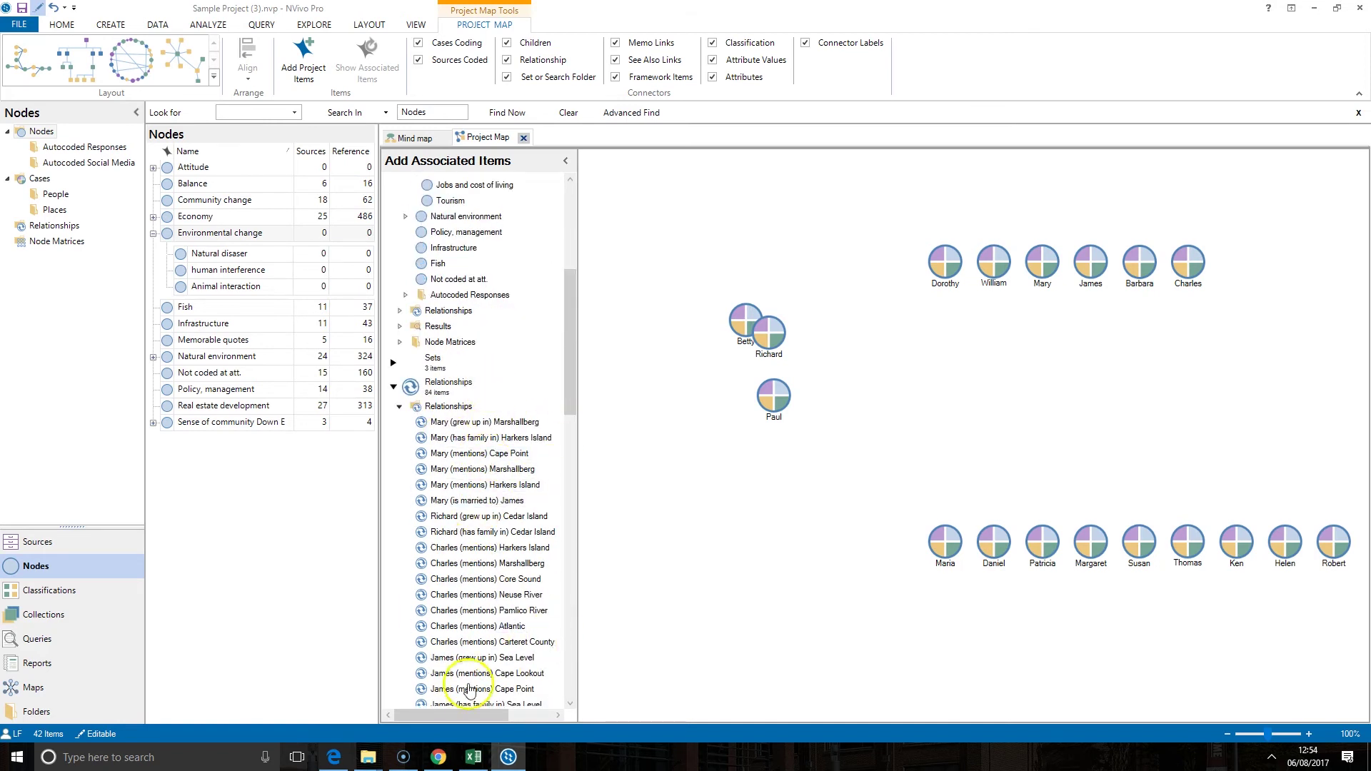
pyautogui.scroll(-4, 468, 414)
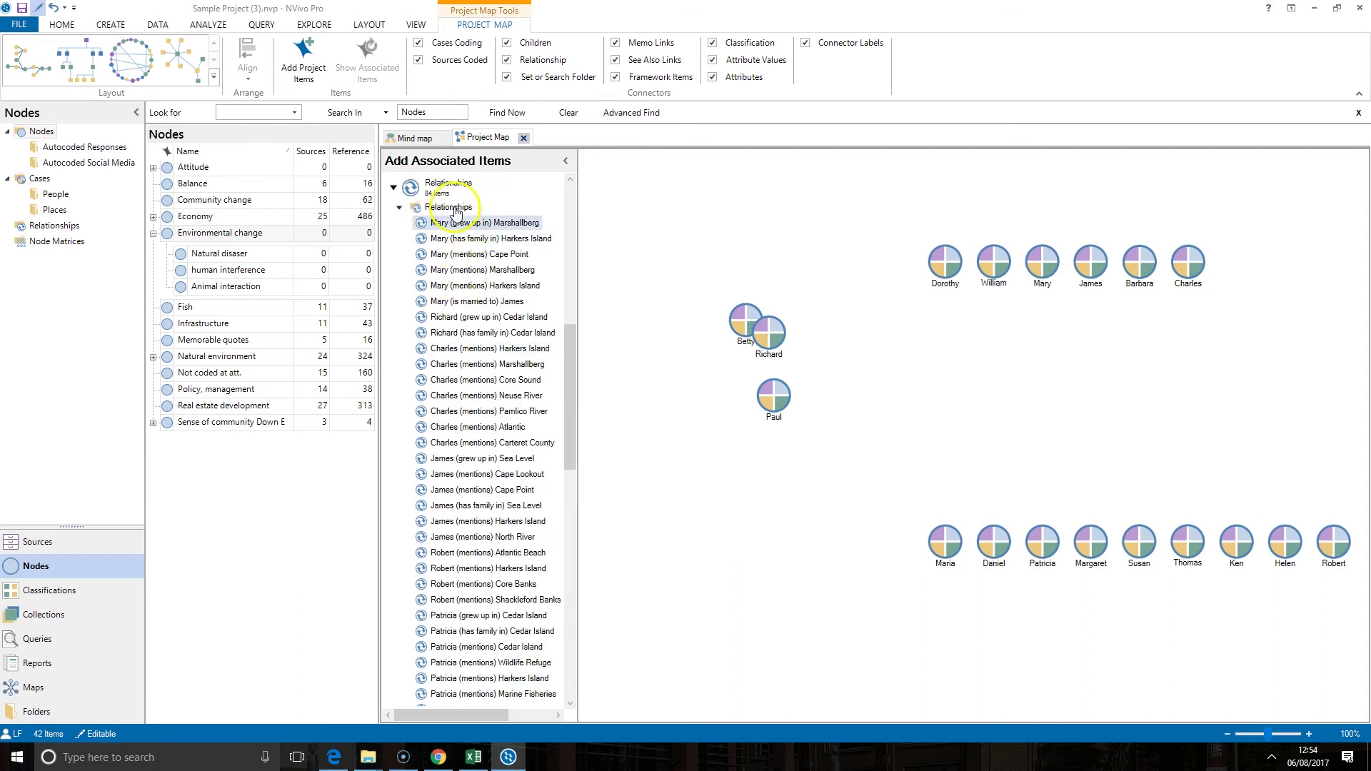
pyautogui.moveTo(432, 212); pyautogui.dragTo(1118, 490)
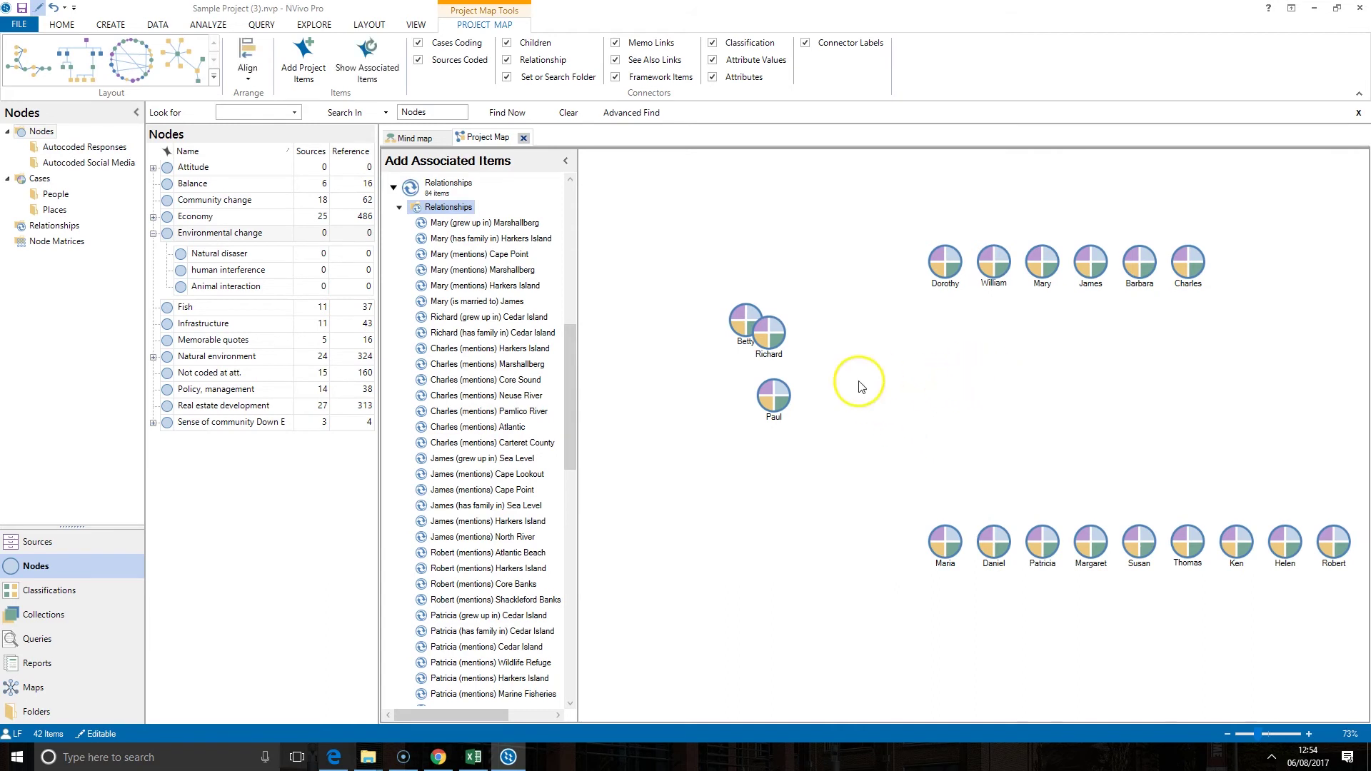
# Rearrange the crowded map with a radial layout that clusters relationships around each case, and inspect one cluster closely
pyautogui.moveTo(1278, 373); pyautogui.dragTo(1109, 391)
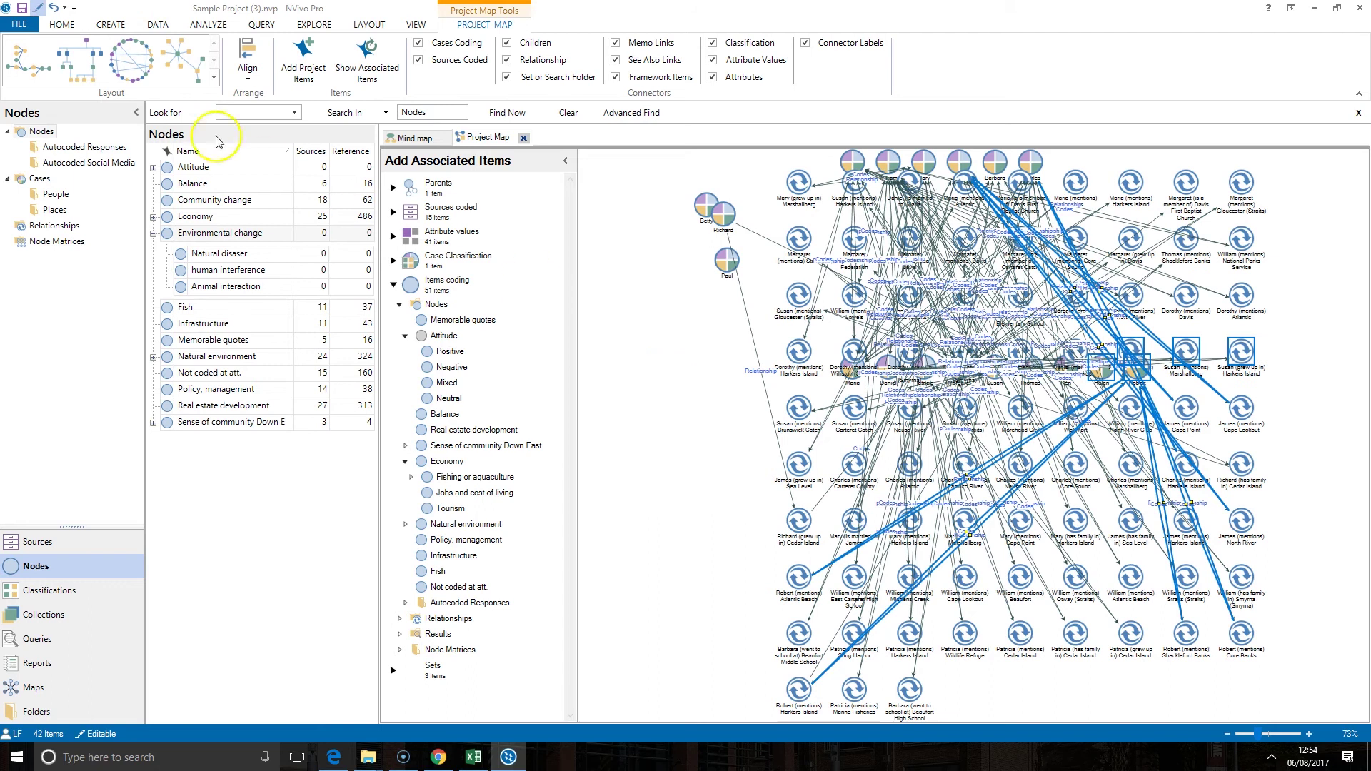
pyautogui.click(151, 72)
pyautogui.click(1064, 613)
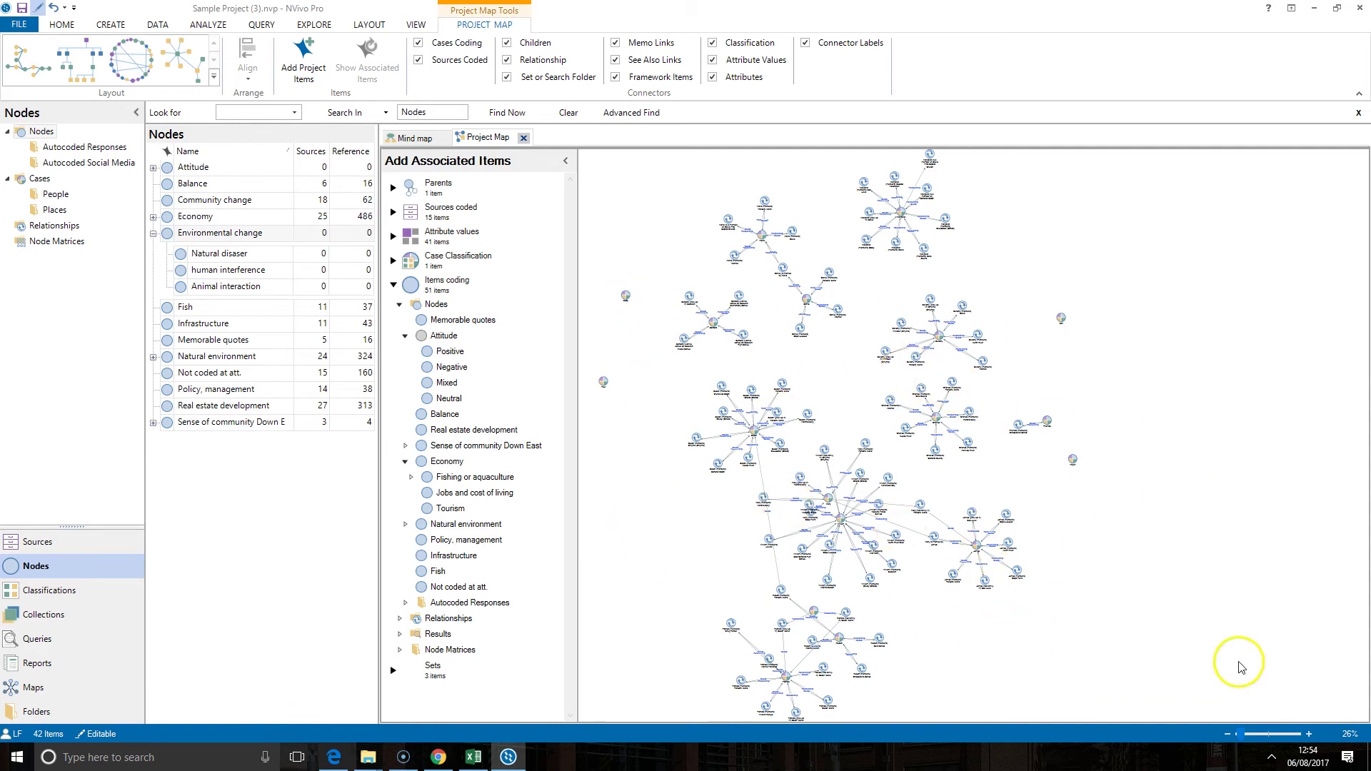
pyautogui.click(1267, 739)
pyautogui.moveTo(1068, 525); pyautogui.dragTo(1104, 627)
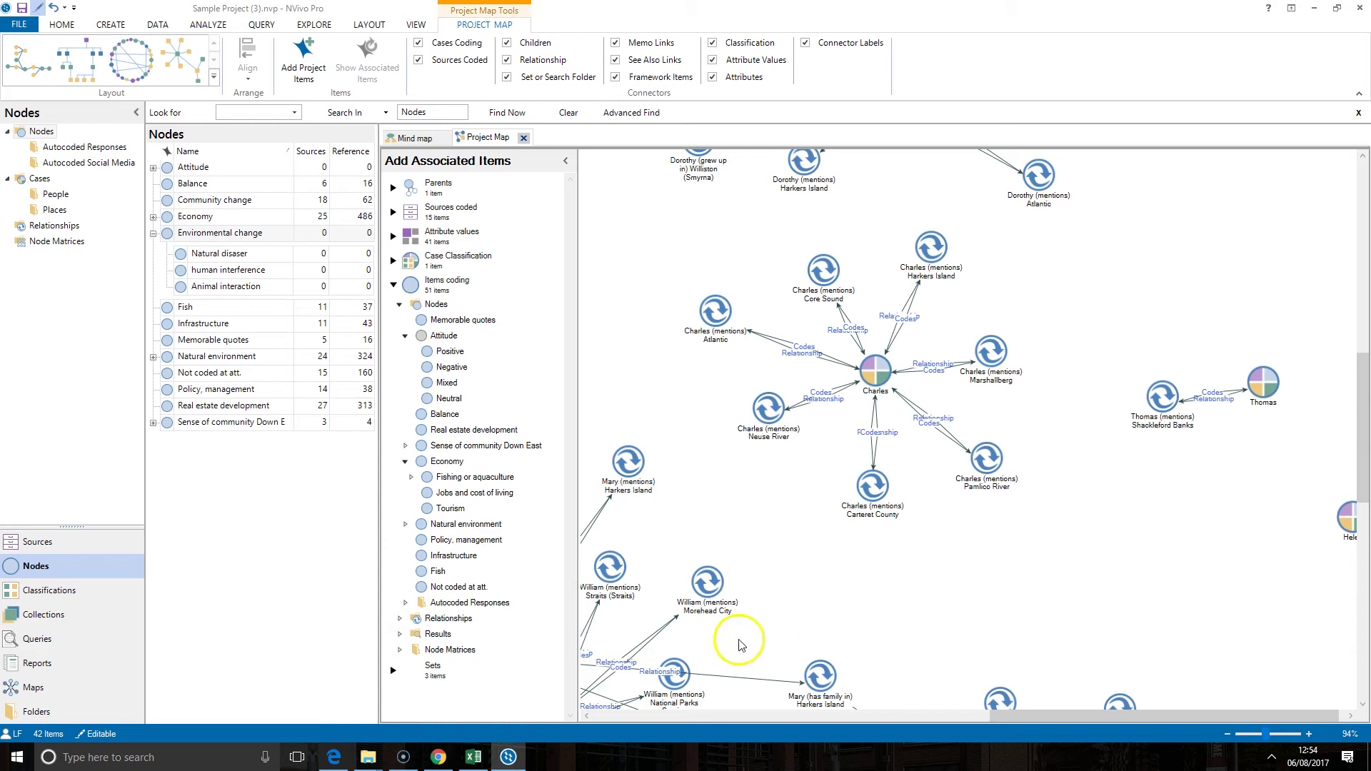
# Open the project map export, review the available image file types, and cancel without saving
pyautogui.rightClick(704, 403)
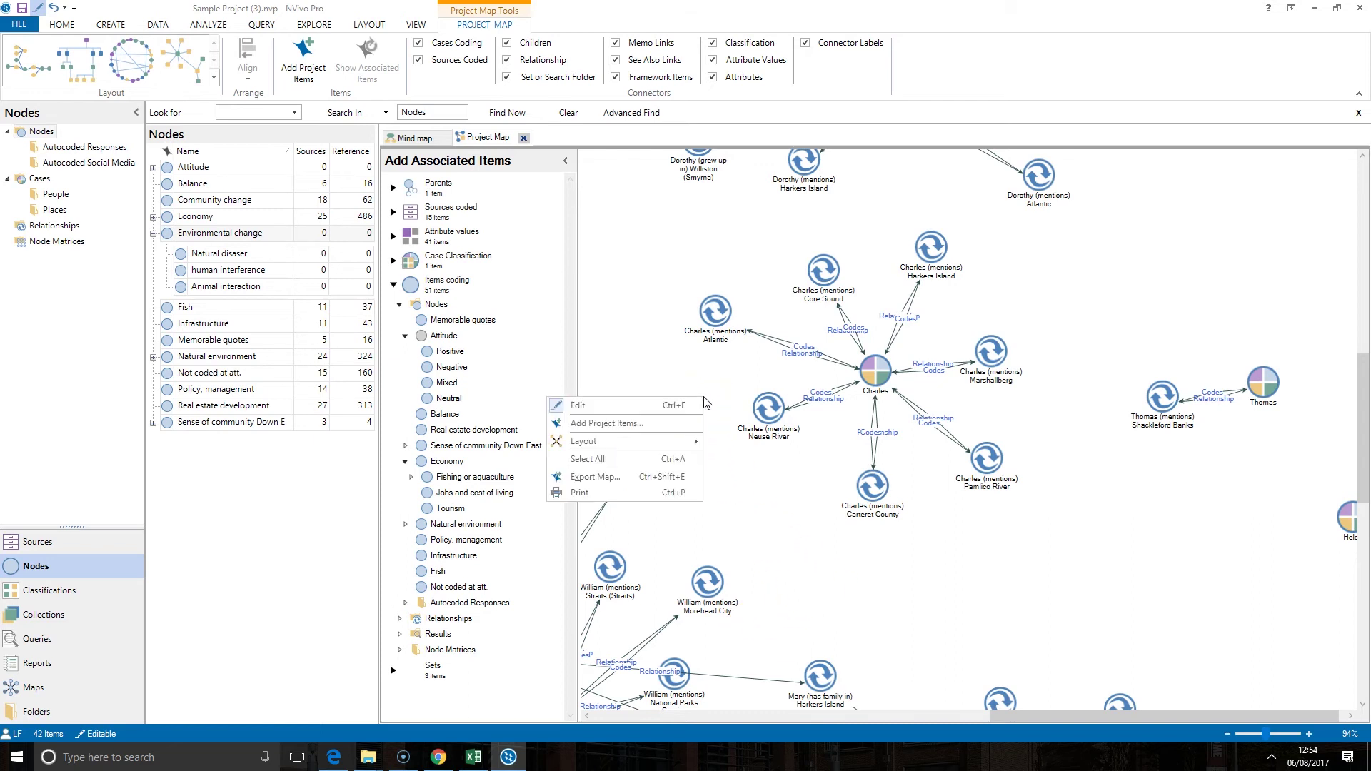
pyautogui.click(657, 478)
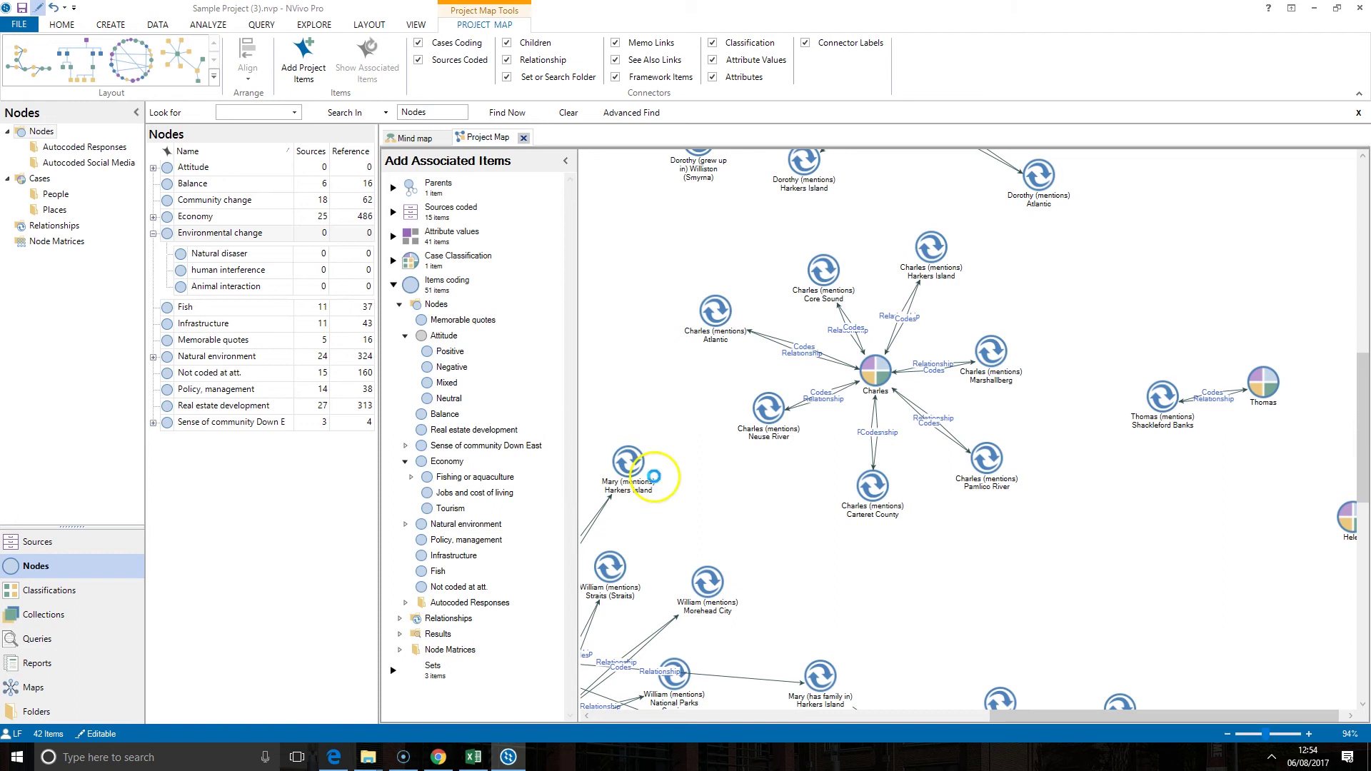
pyautogui.click(398, 330)
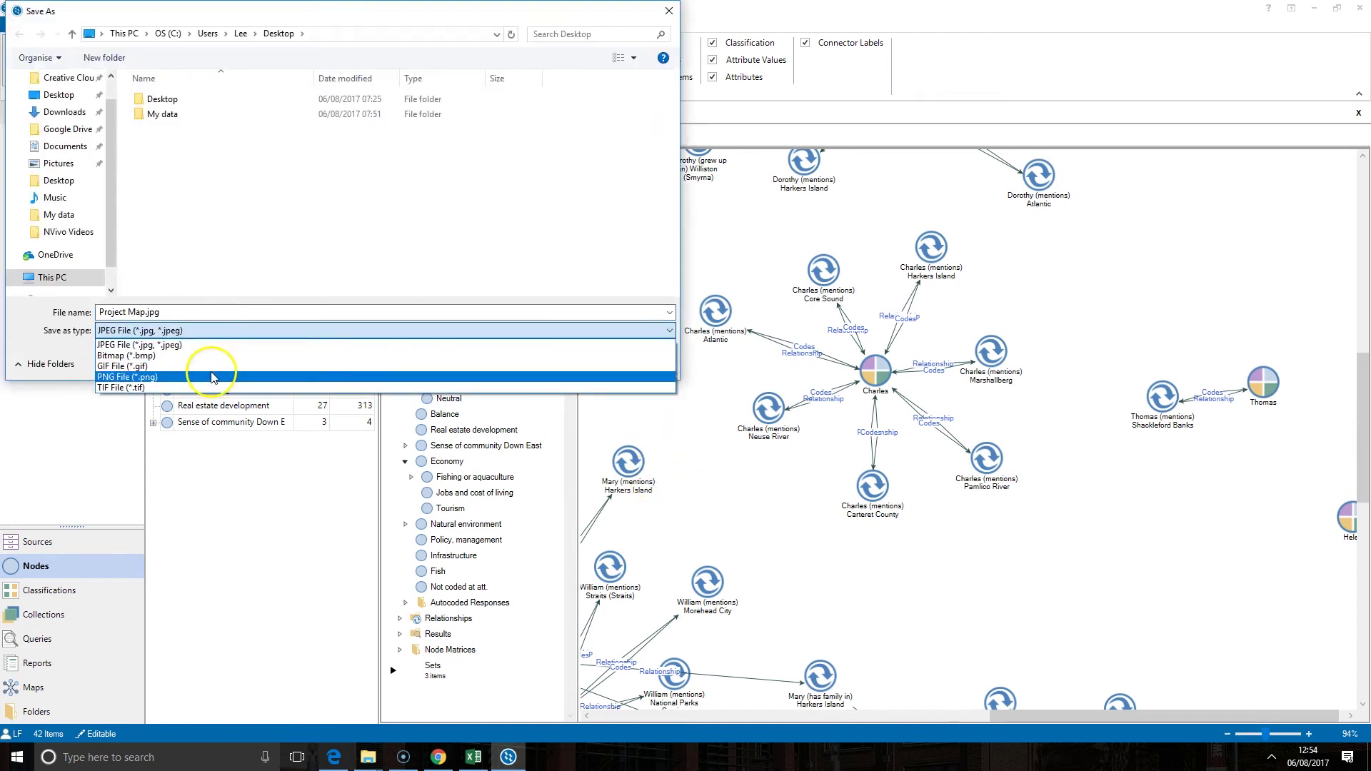
pyautogui.click(409, 231)
pyautogui.click(637, 362)
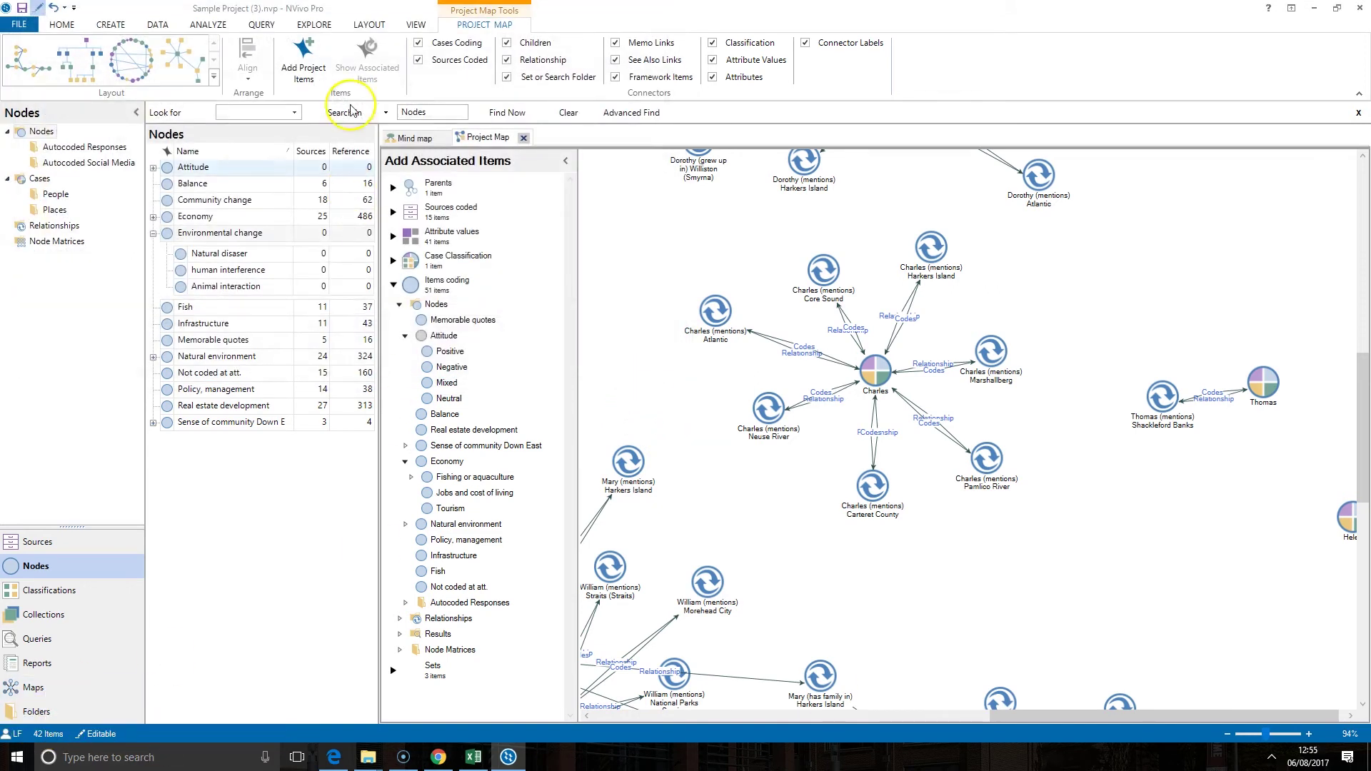
# Create a concept map named Concept Map and display the project's list of maps
pyautogui.click(331, 26)
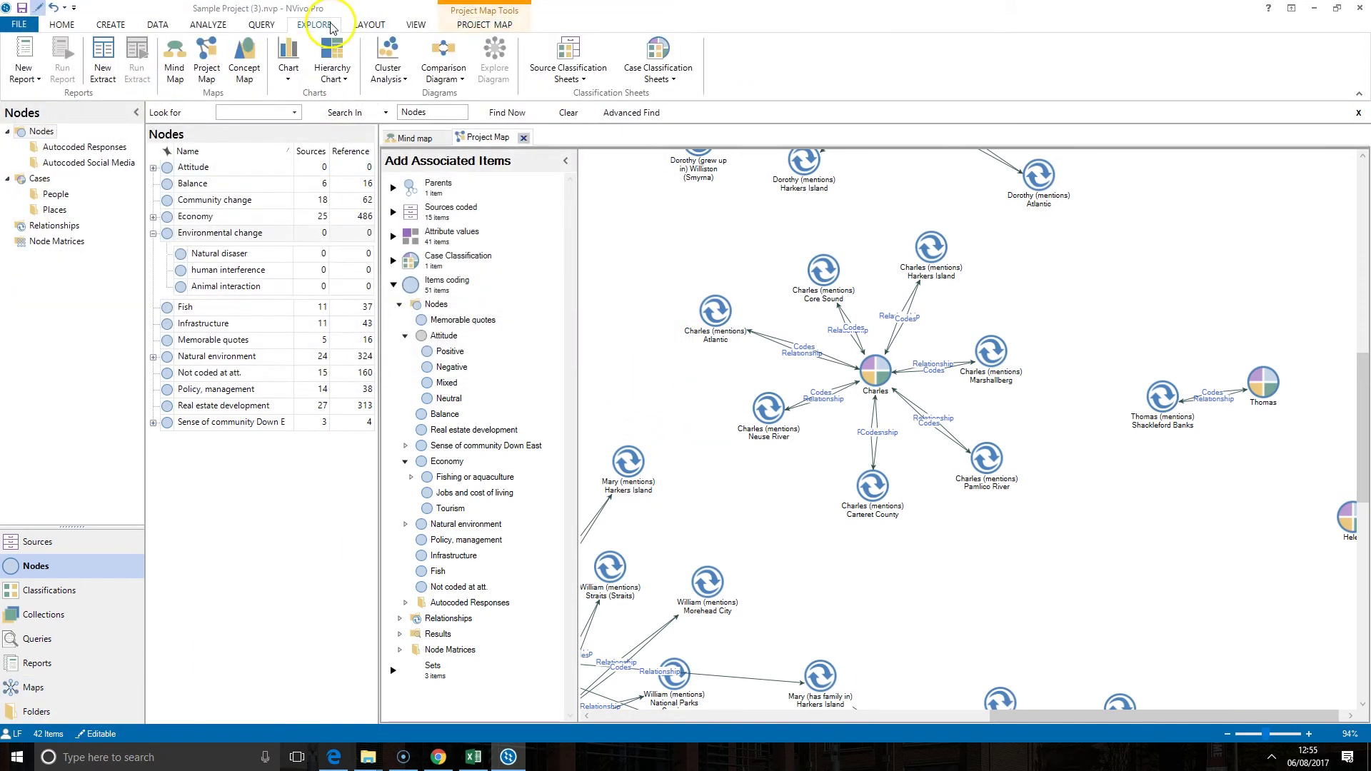
pyautogui.click(244, 75)
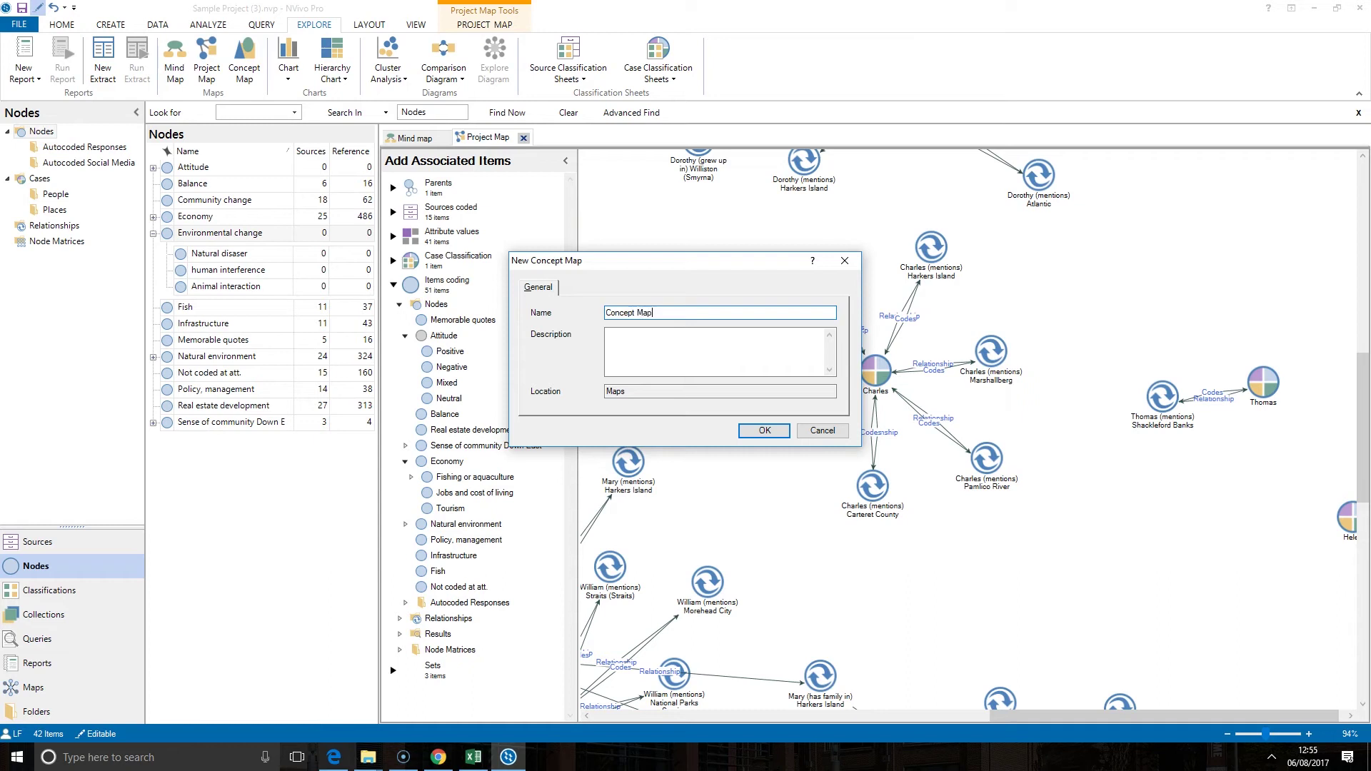
pyautogui.press('Return')
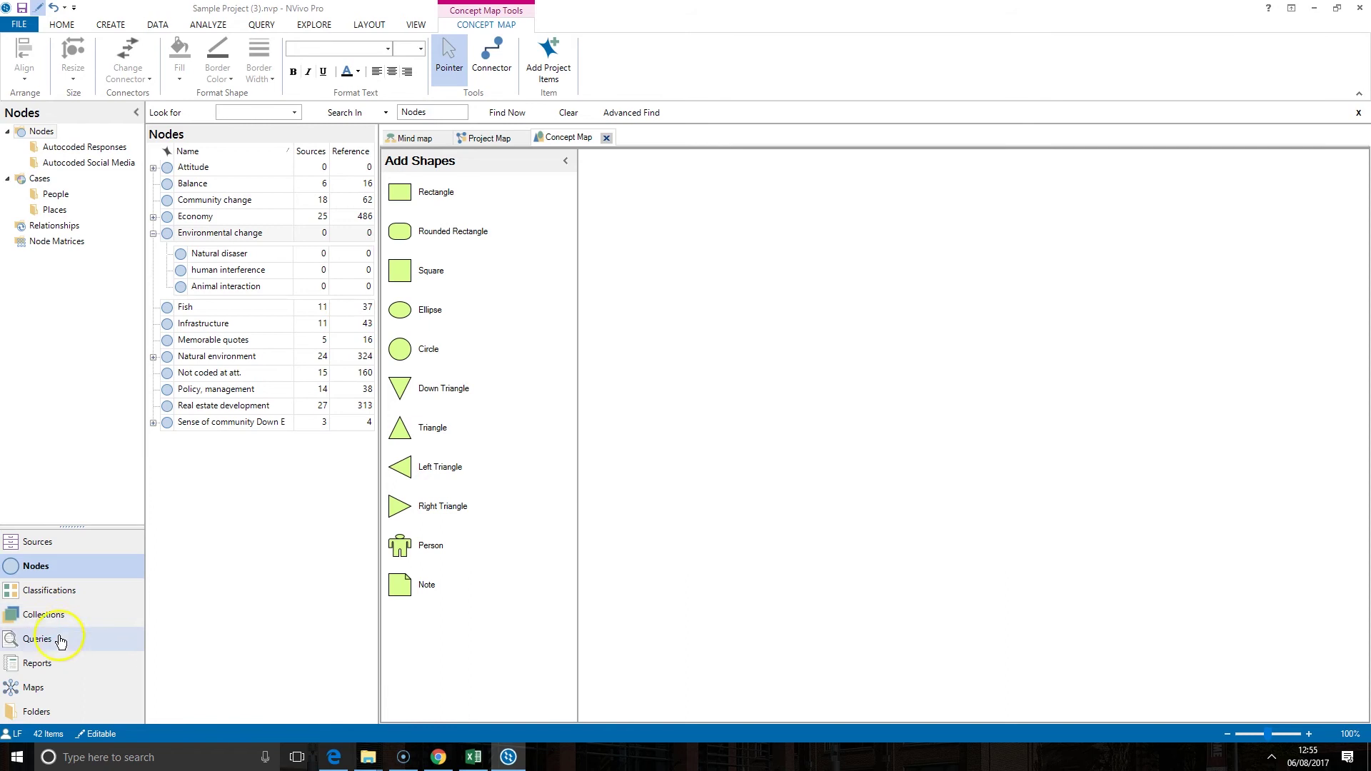
pyautogui.click(66, 687)
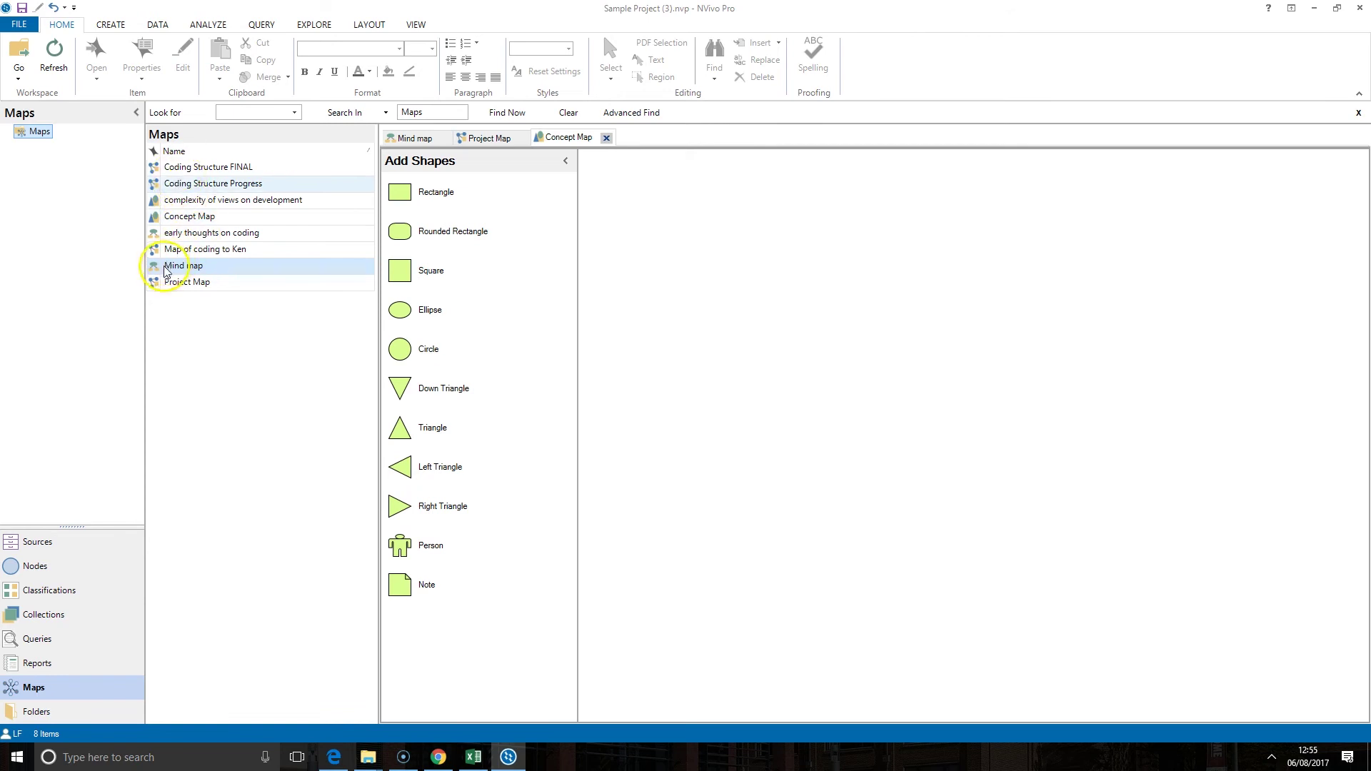
pyautogui.click(271, 25)
pyautogui.click(314, 25)
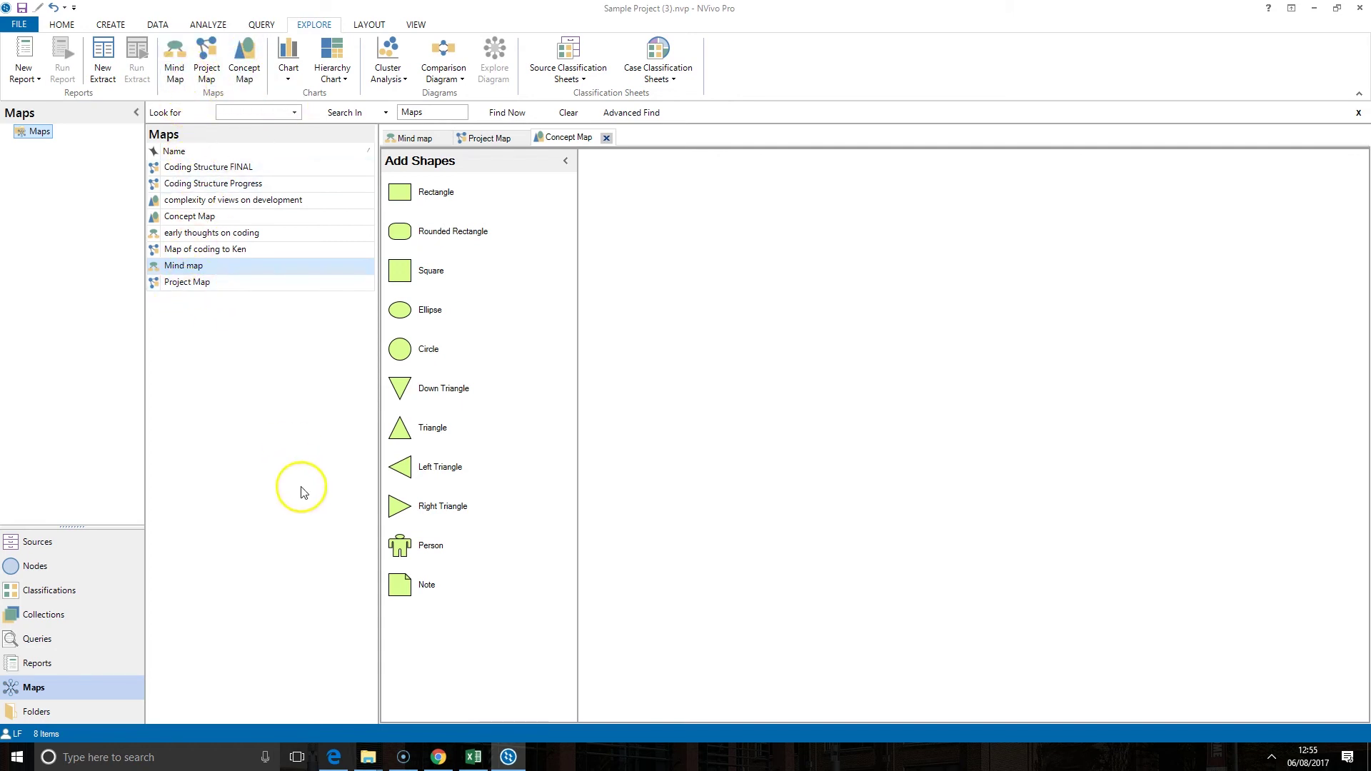
pyautogui.click(682, 400)
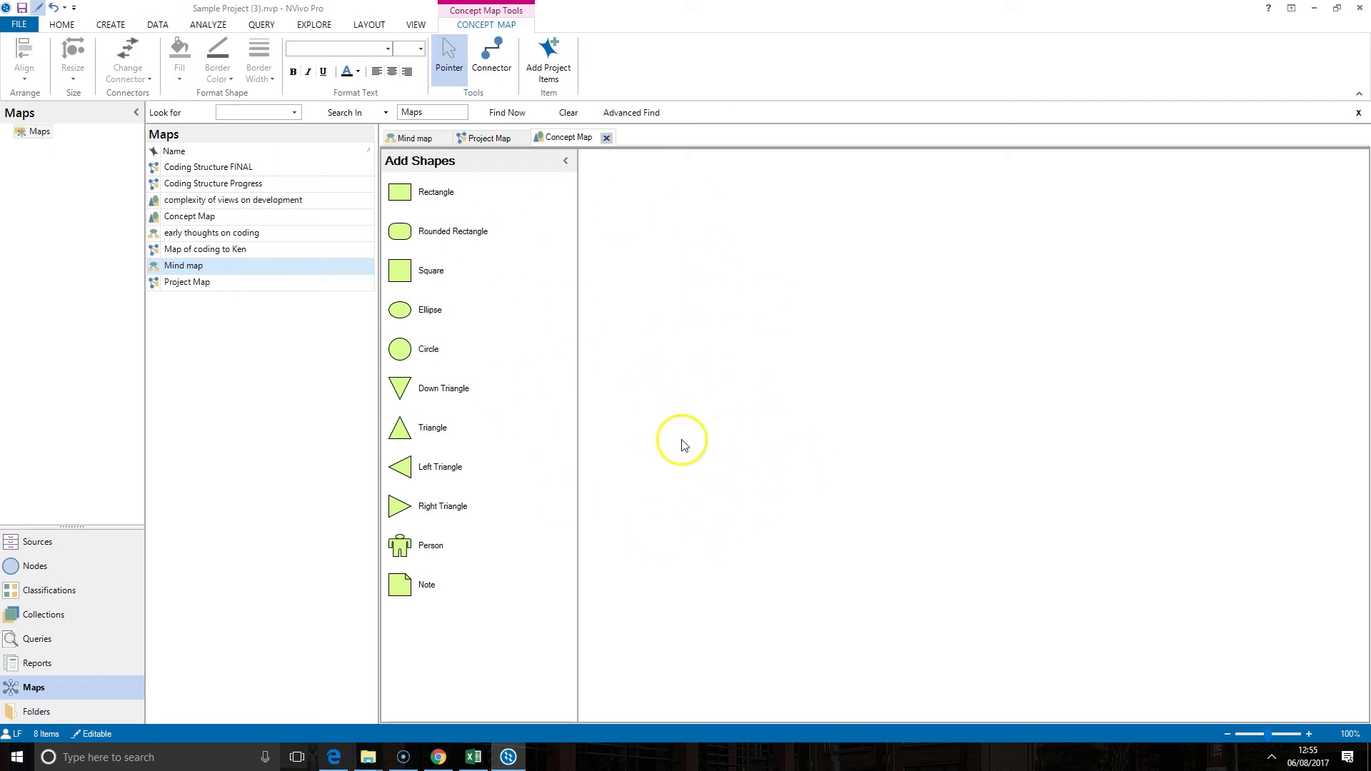
# Add the Balance, Infrastructure and Memorable quotes nodes to the concept map as project items
pyautogui.click(431, 271)
pyautogui.click(550, 60)
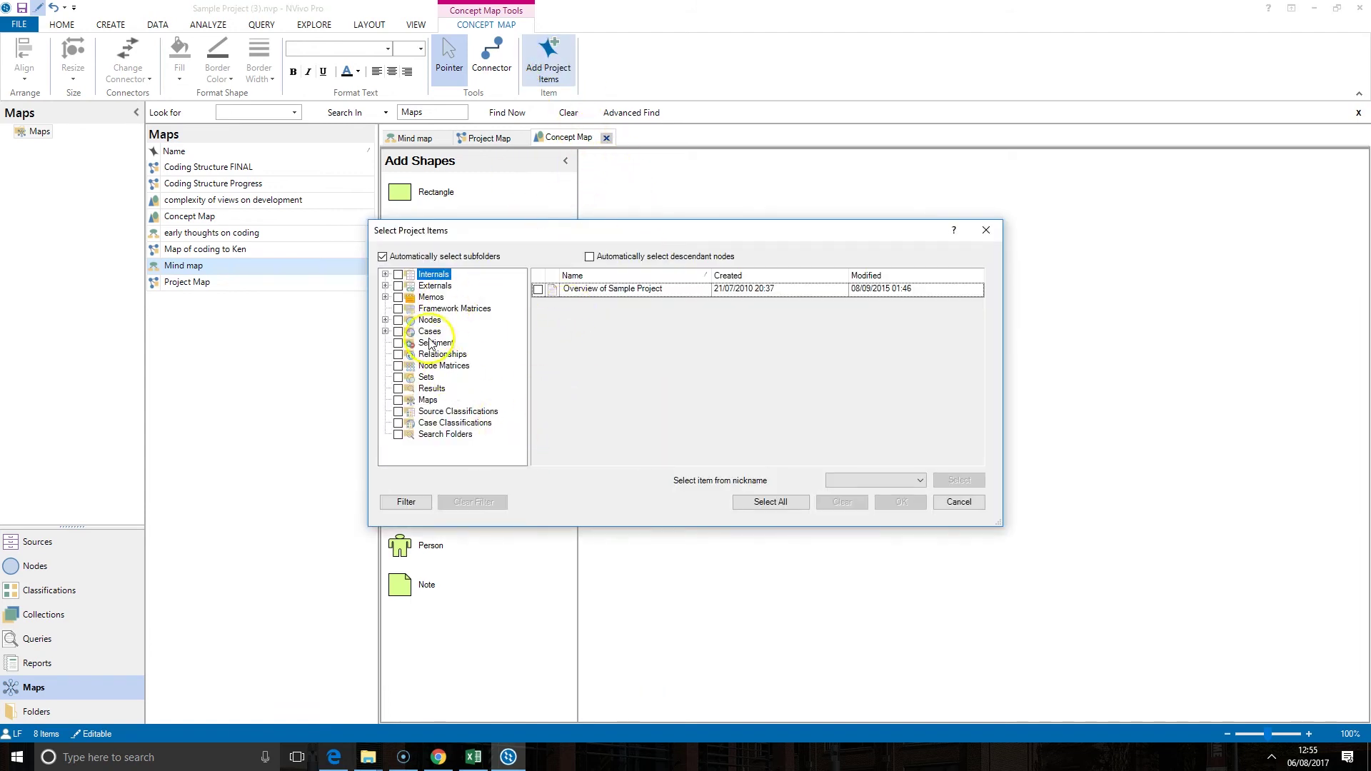
pyautogui.click(385, 320)
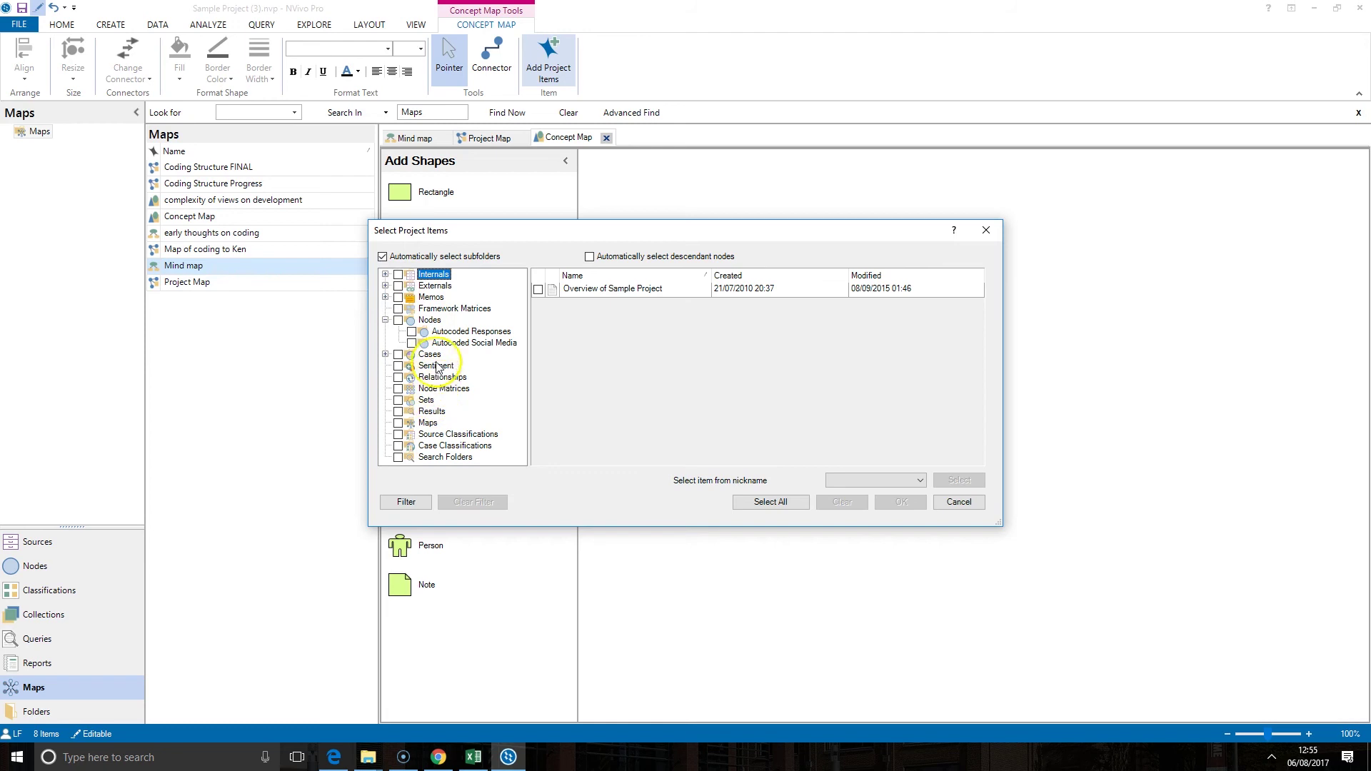
pyautogui.click(430, 320)
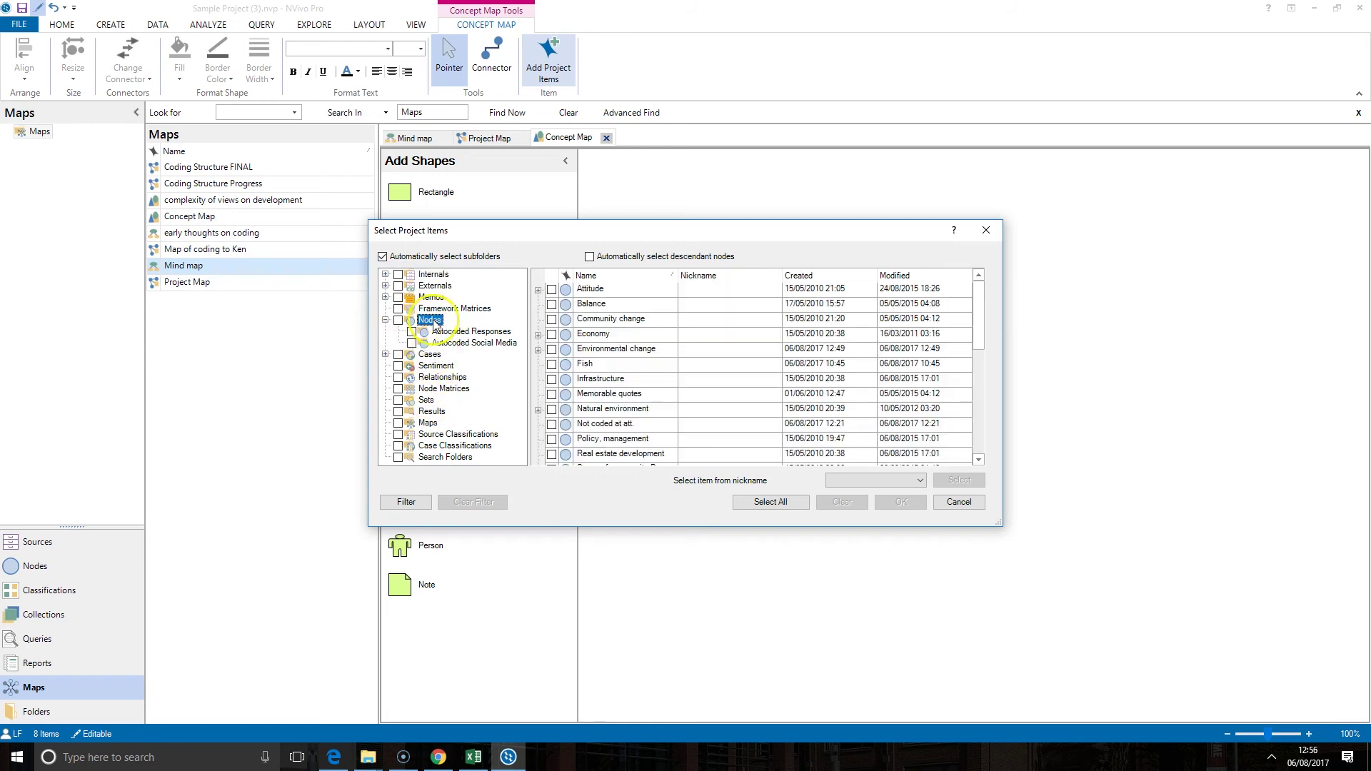
pyautogui.click(551, 305)
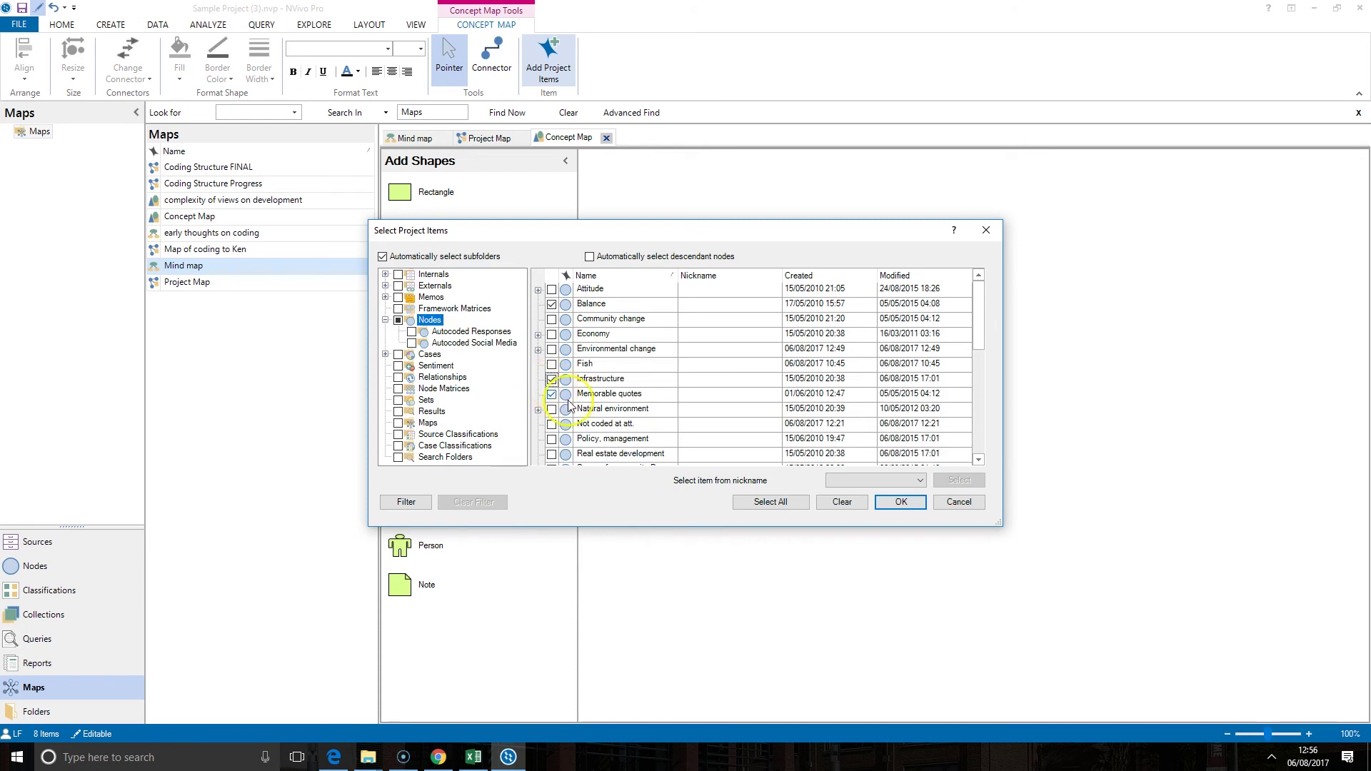
pyautogui.click(912, 507)
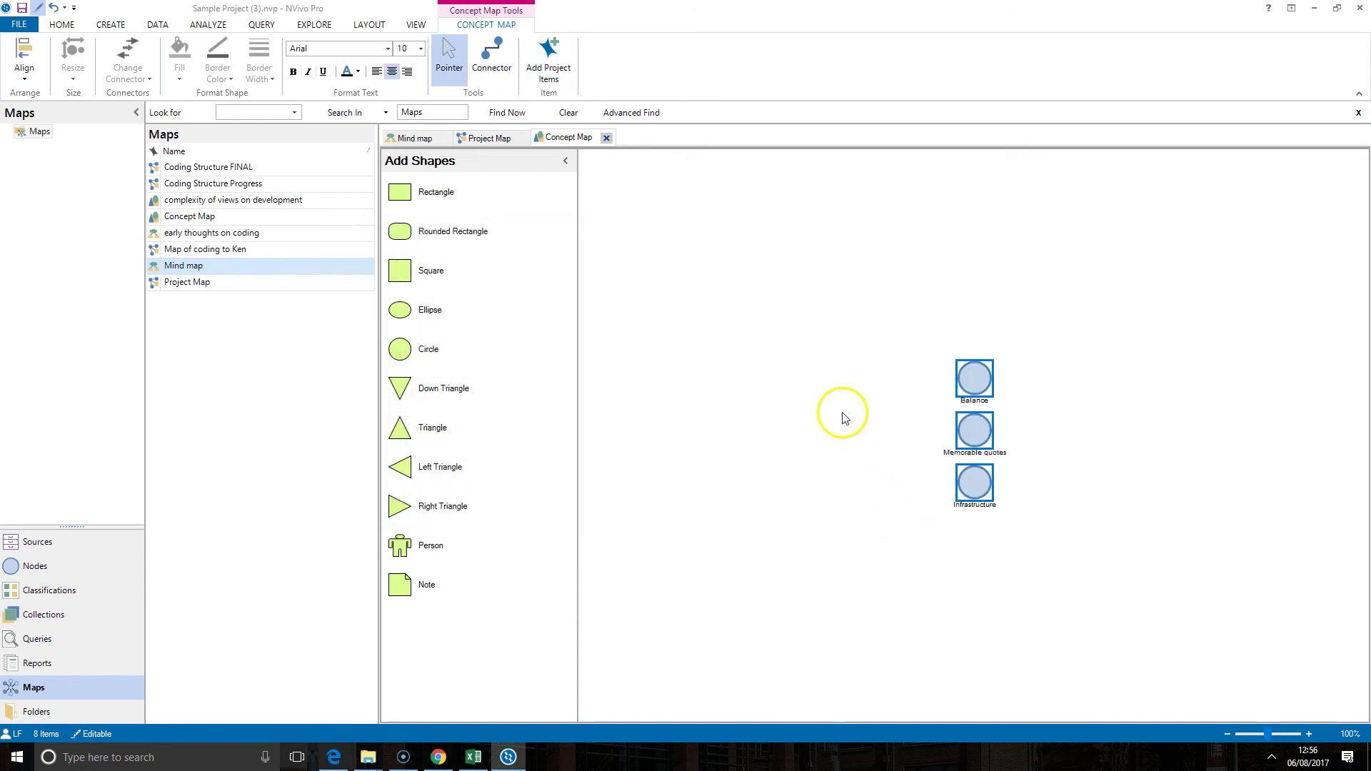
# Spread the three stacked nodes apart, with Balance and Memorable quotes side by side above Infrastructure
pyautogui.click(922, 343)
pyautogui.moveTo(975, 378); pyautogui.dragTo(861, 342)
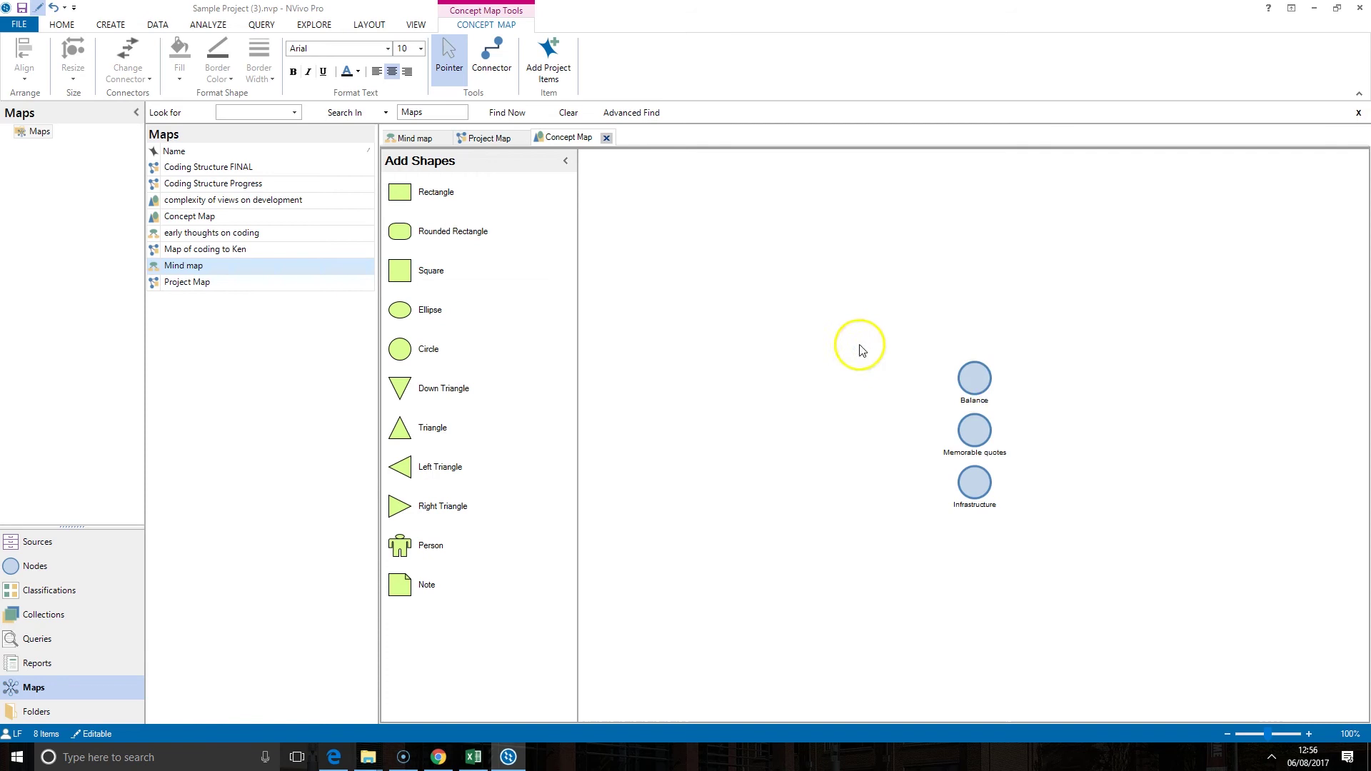
pyautogui.moveTo(966, 421); pyautogui.dragTo(922, 345)
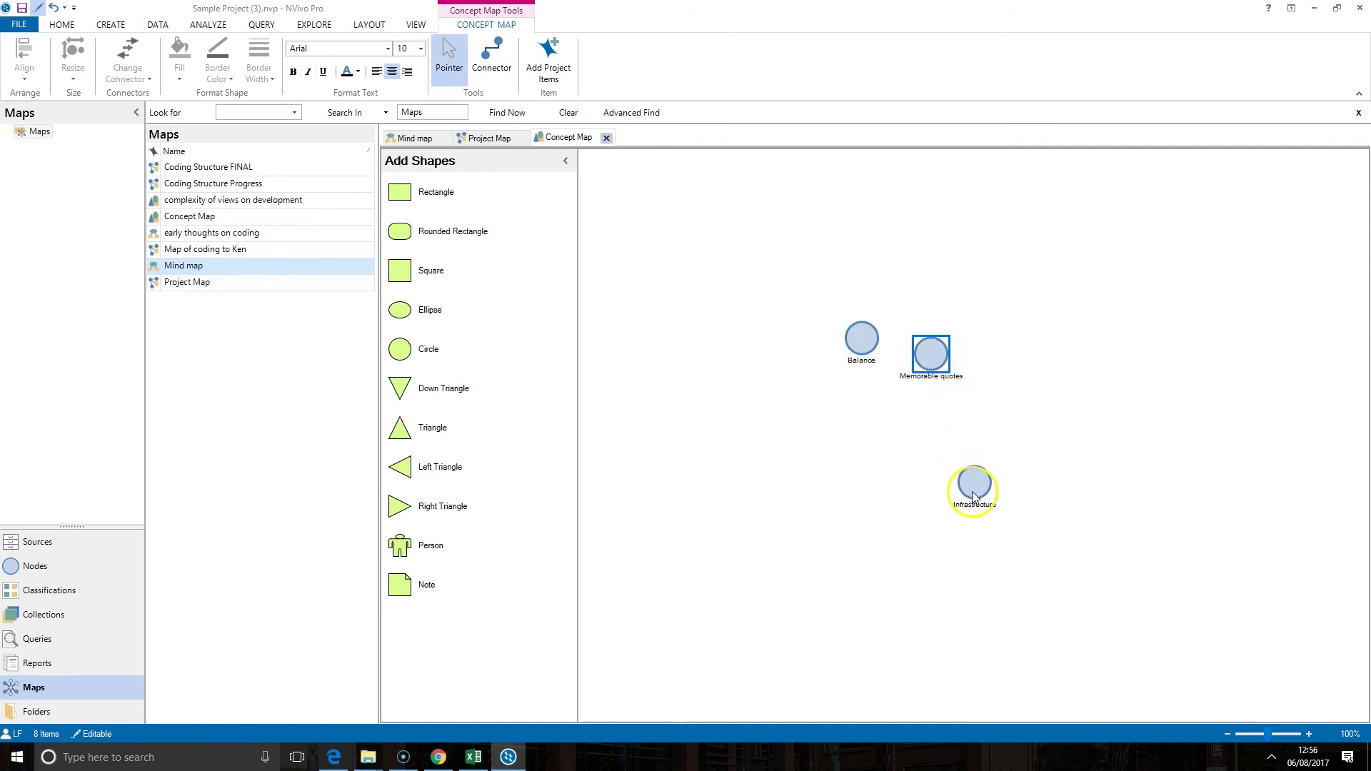
pyautogui.moveTo(974, 493); pyautogui.dragTo(878, 442)
# Draw connectors from the Infrastructure node to the Balance and Memorable quotes nodes
pyautogui.click(491, 62)
pyautogui.click(863, 344)
pyautogui.click(878, 427)
pyautogui.click(862, 333)
pyautogui.click(877, 427)
pyautogui.click(933, 357)
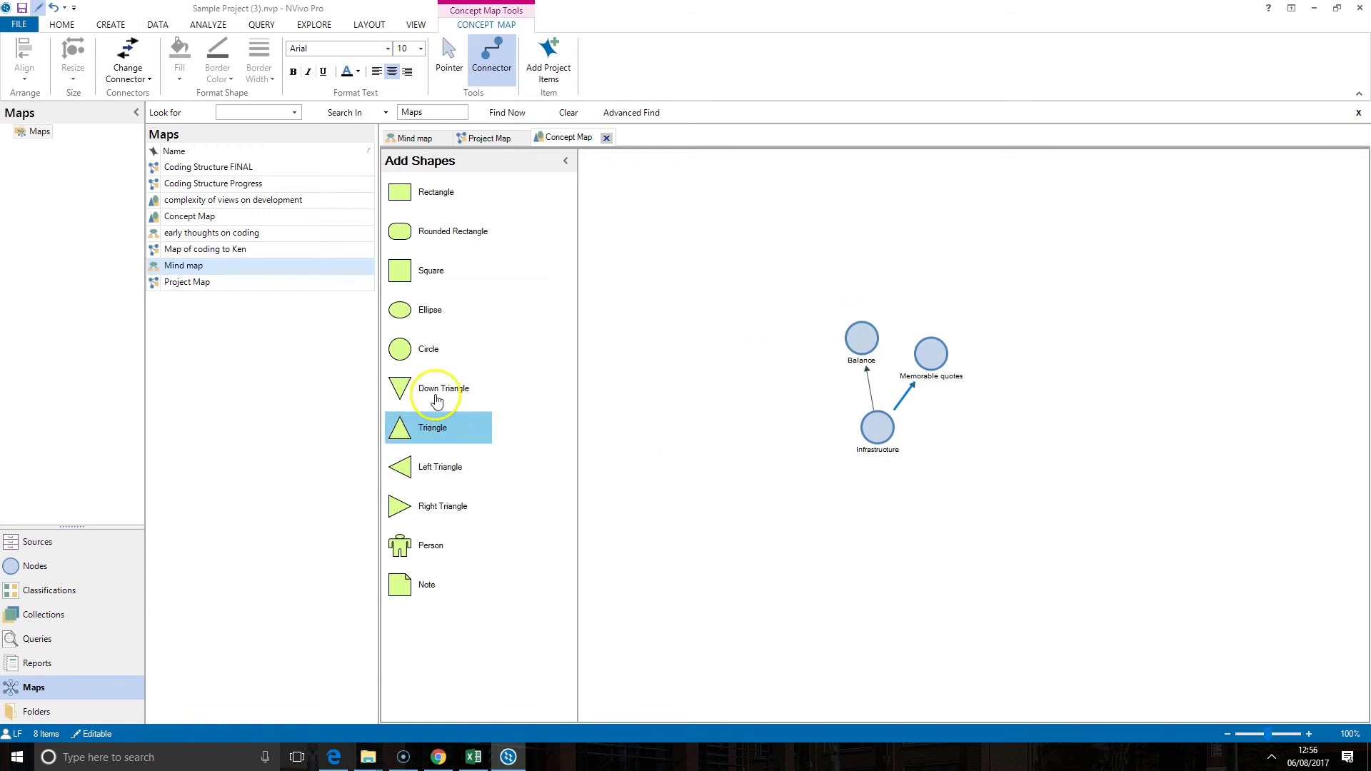
# Add a right triangle labelled Themes beside the Infrastructure node and draw a connector from it to Infrastructure
pyautogui.moveTo(427, 523); pyautogui.dragTo(1010, 444)
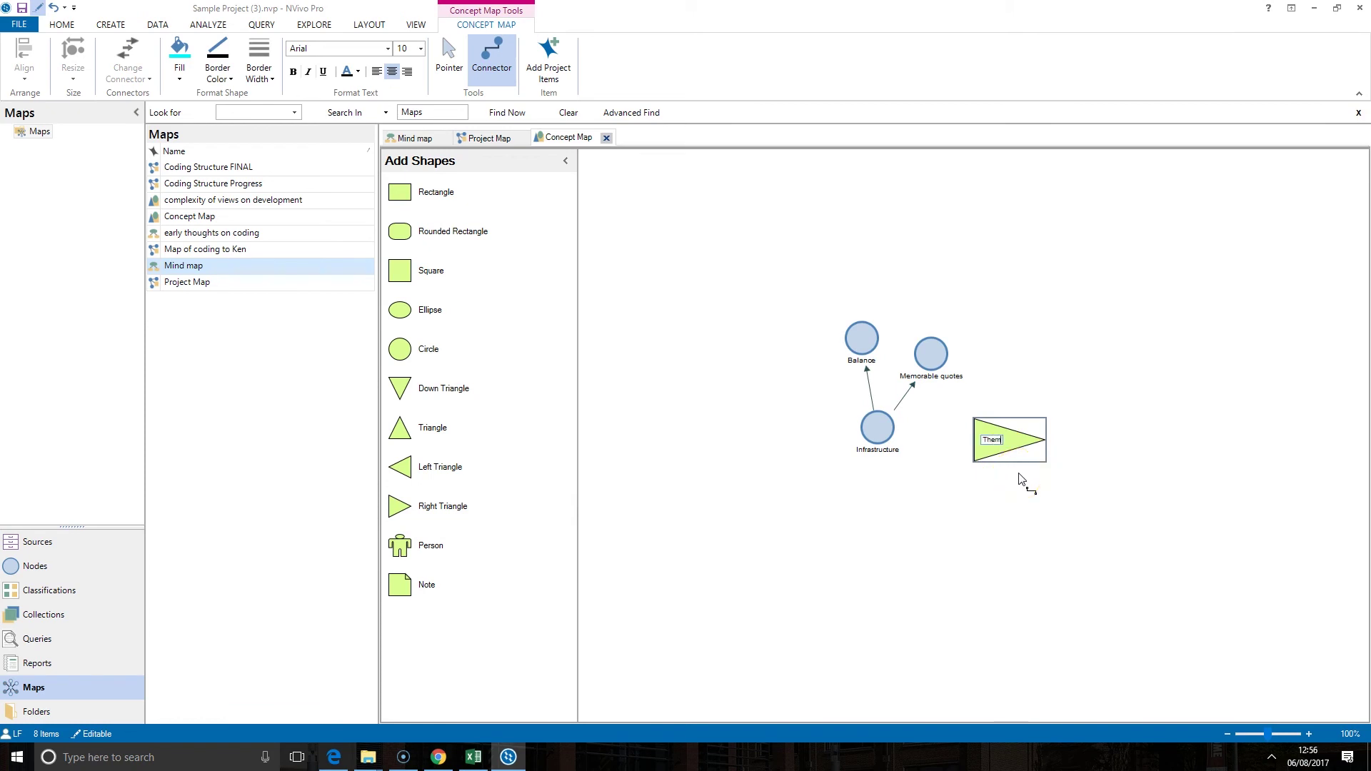
pyautogui.click(1019, 546)
pyautogui.click(1023, 459)
pyautogui.moveTo(1002, 452); pyautogui.dragTo(878, 428)
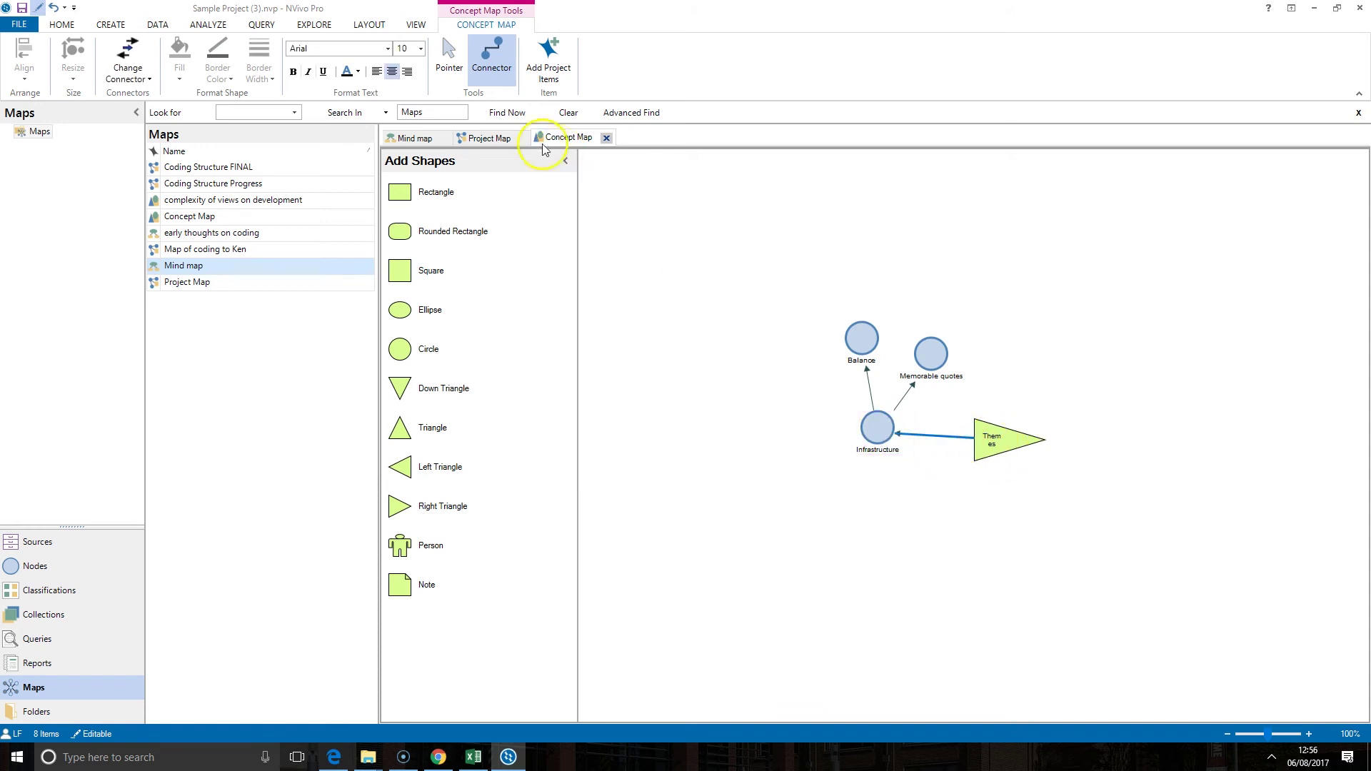
pyautogui.click(449, 57)
pyautogui.click(901, 383)
pyautogui.click(1021, 439)
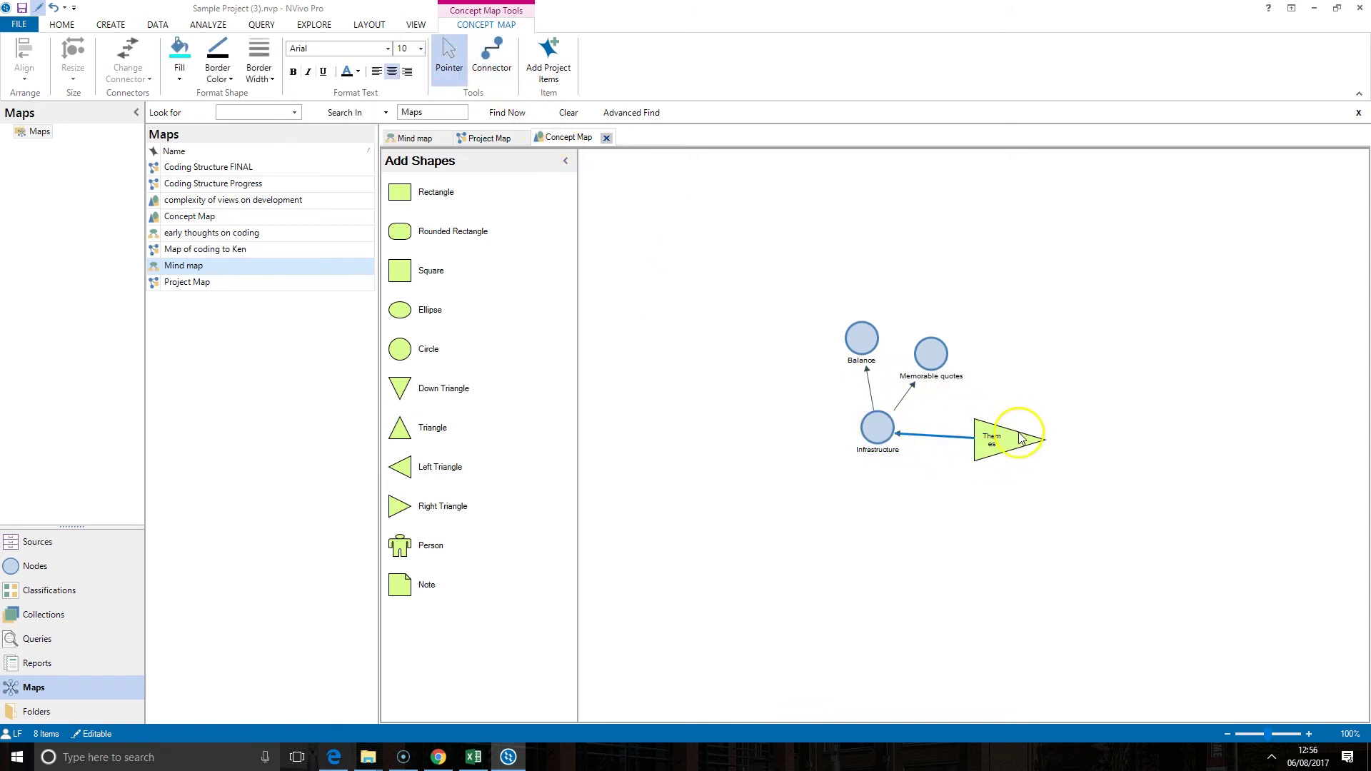
pyautogui.click(1056, 477)
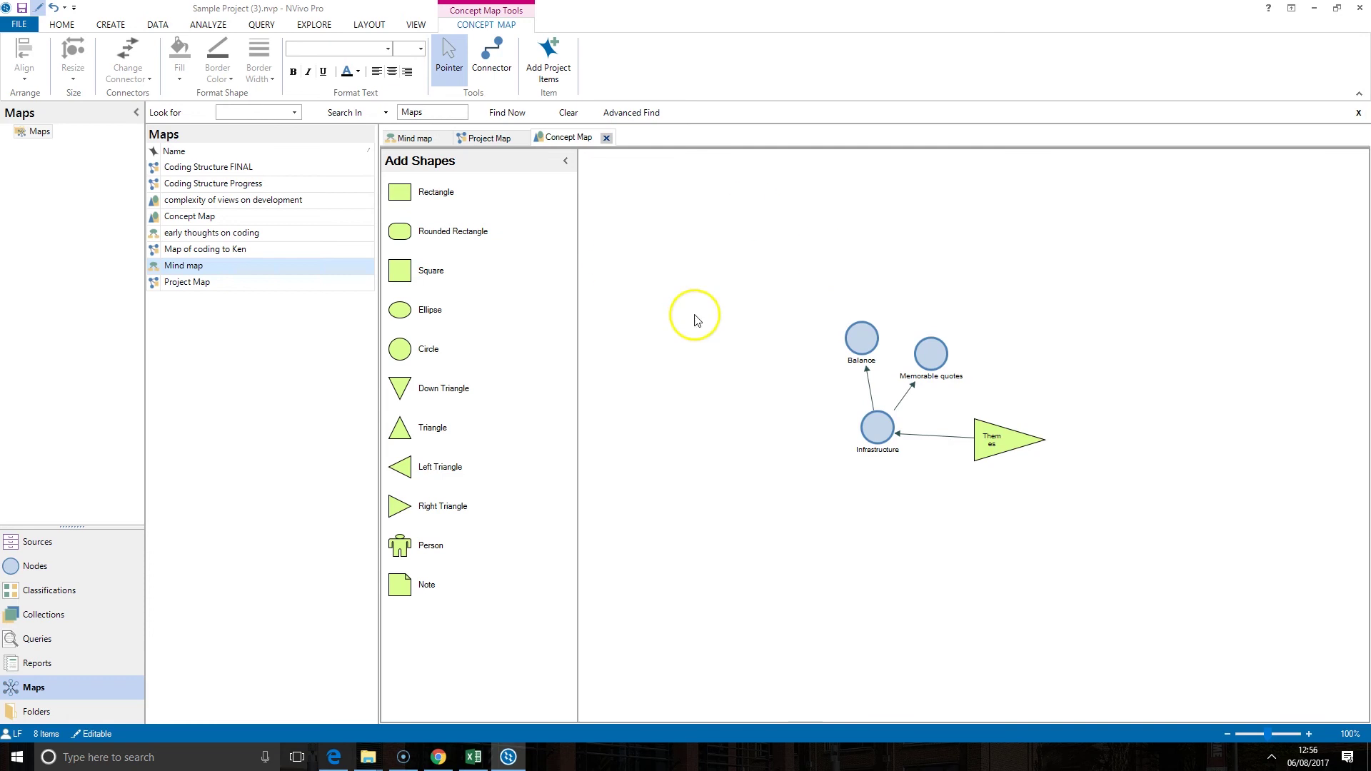
# Close the open concept map, project map and mind map
pyautogui.click(607, 138)
pyautogui.click(525, 140)
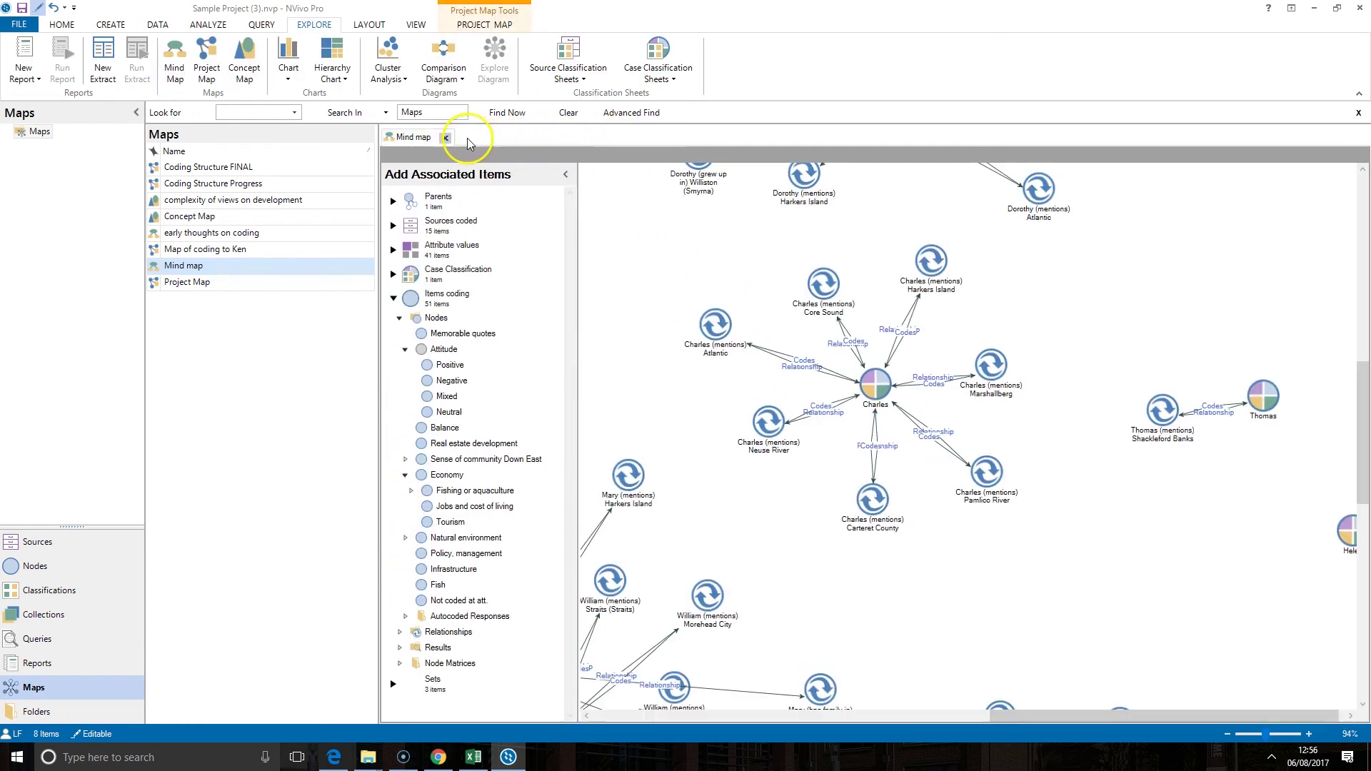
pyautogui.click(444, 137)
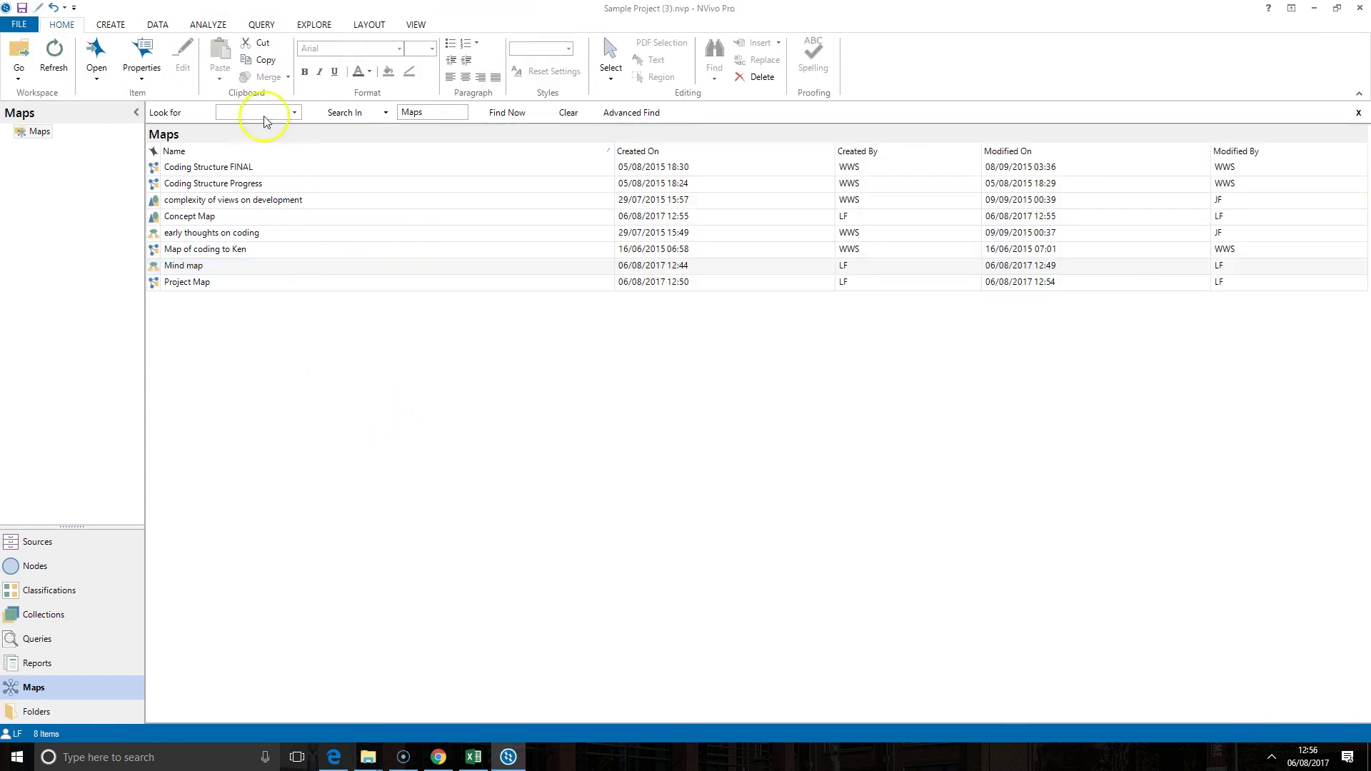
# Generate a comparison diagram of two interview participant cases, the first and the ninth in the People case list
pyautogui.click(310, 27)
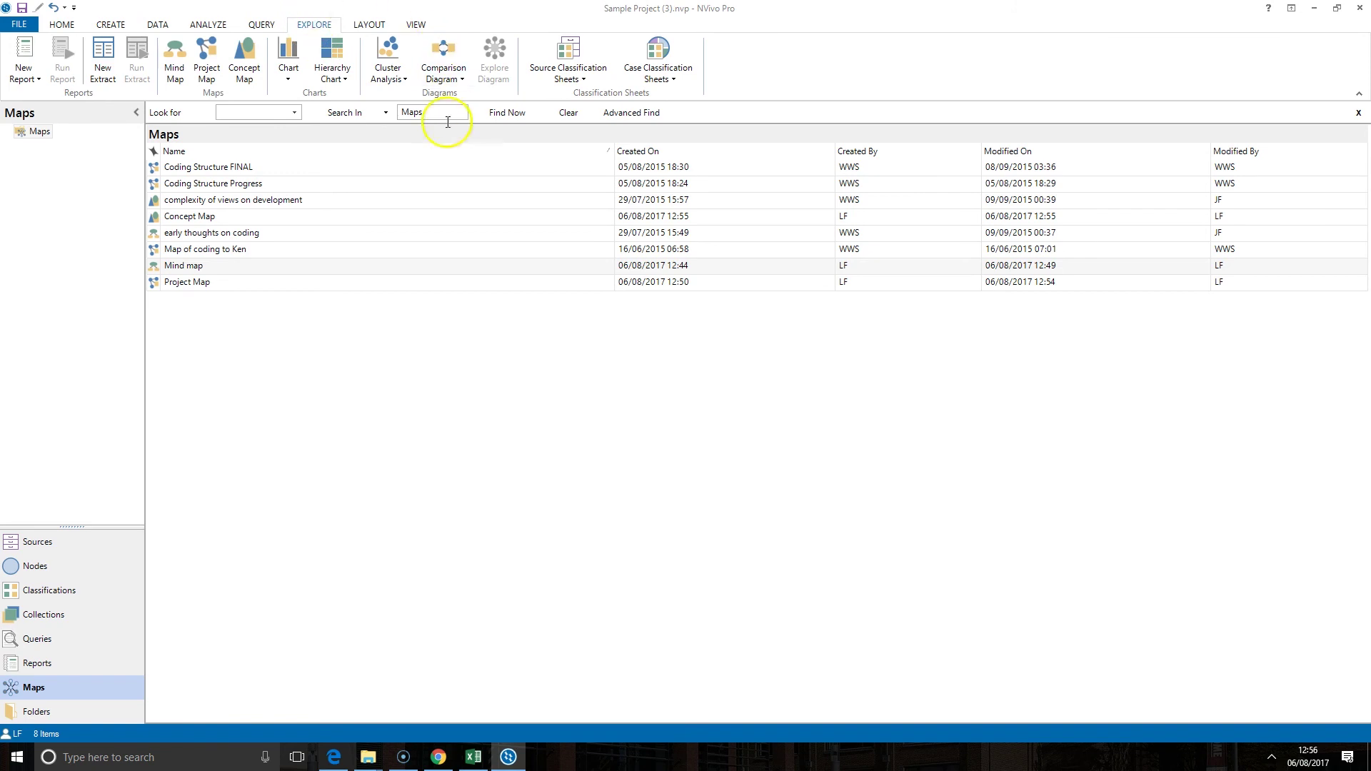
pyautogui.click(439, 73)
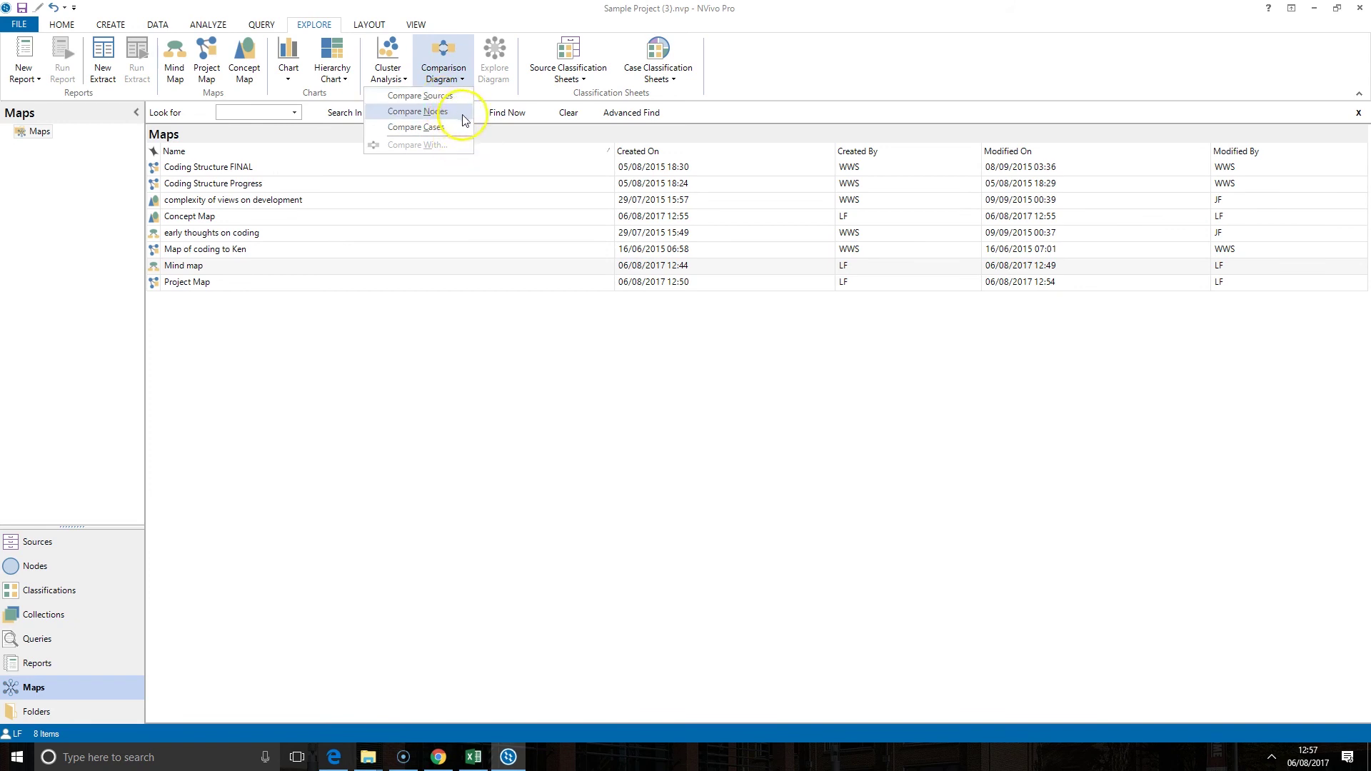
pyautogui.click(451, 129)
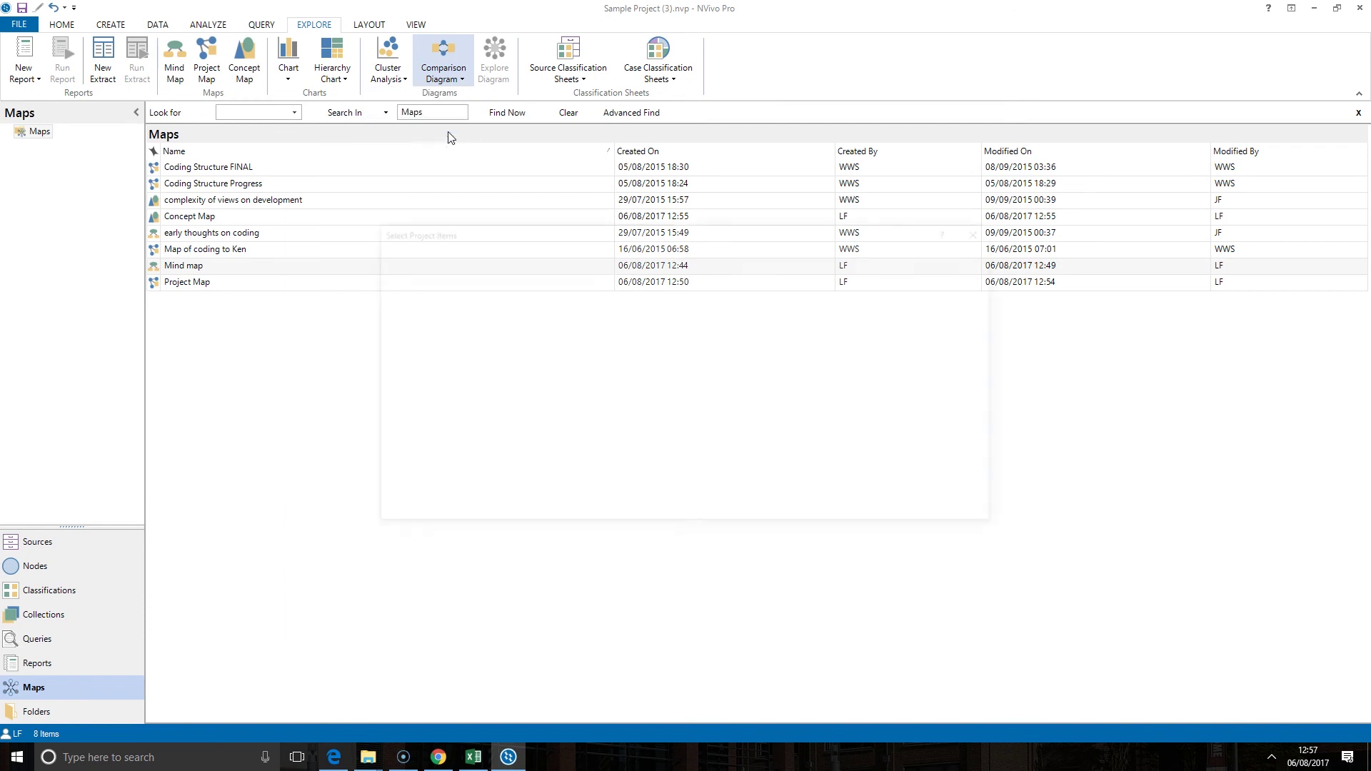
pyautogui.click(385, 276)
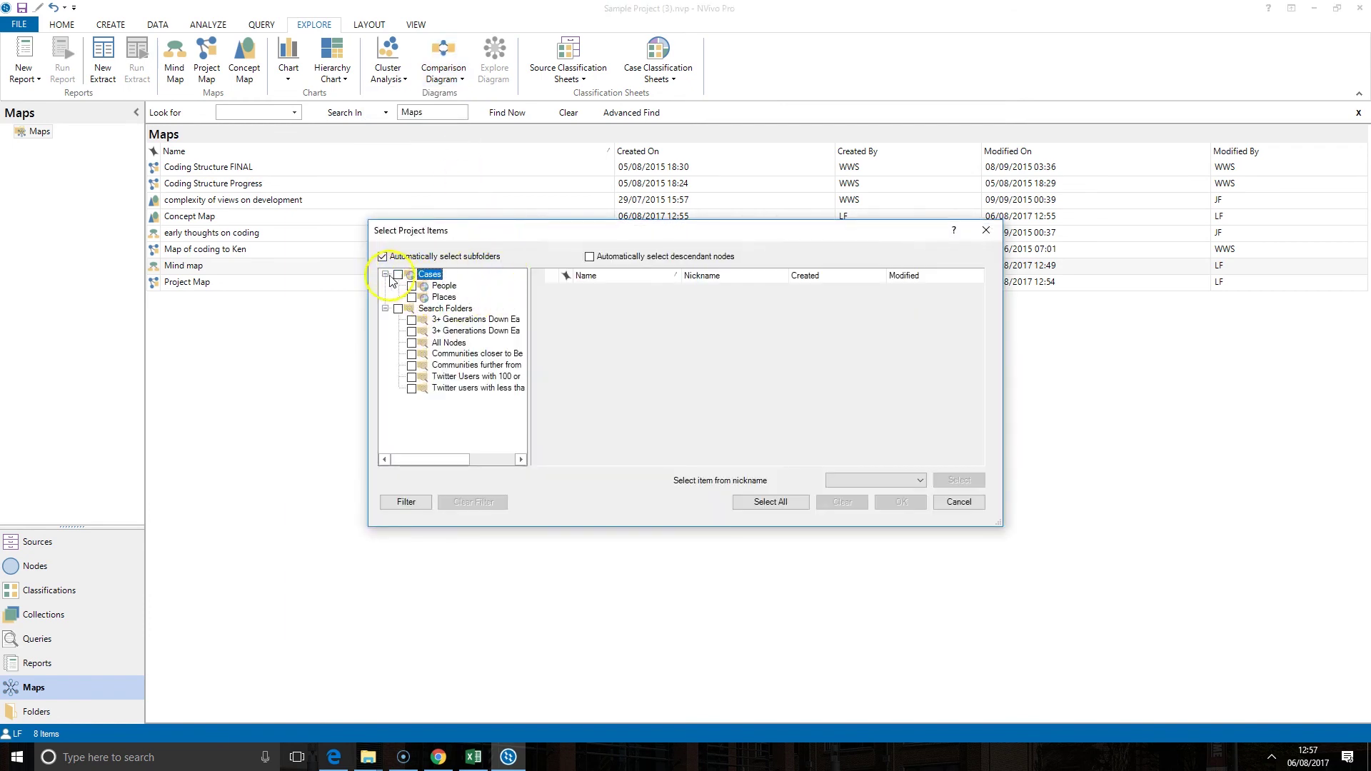
pyautogui.click(443, 287)
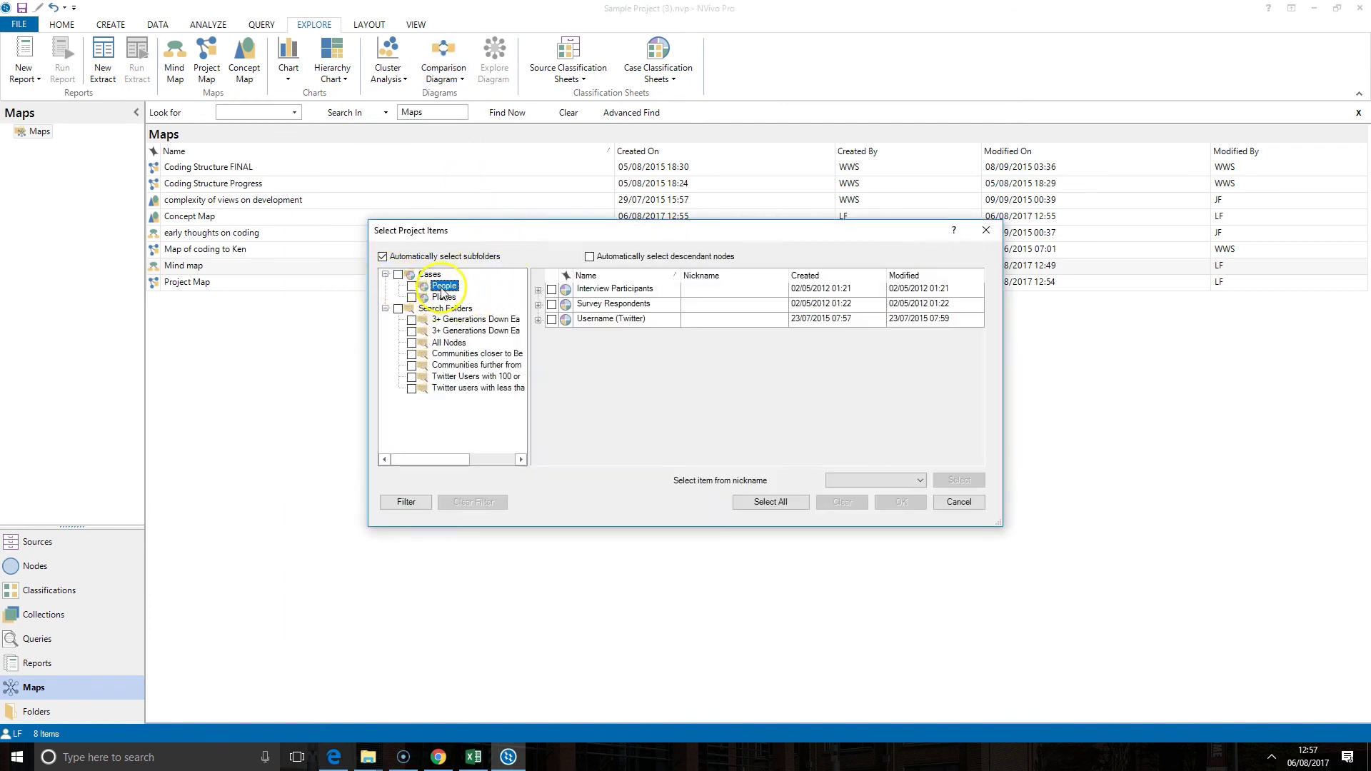
pyautogui.click(537, 291)
pyautogui.click(565, 309)
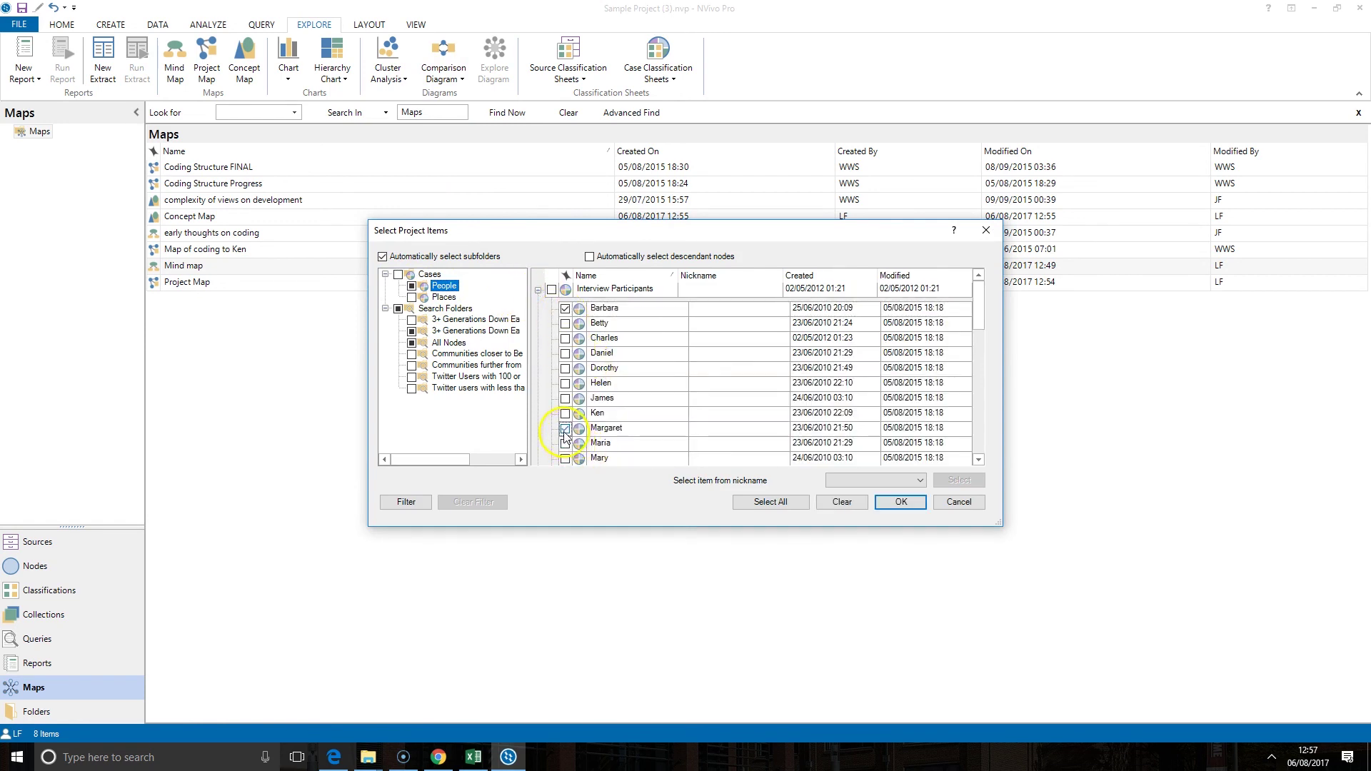
pyautogui.click(902, 504)
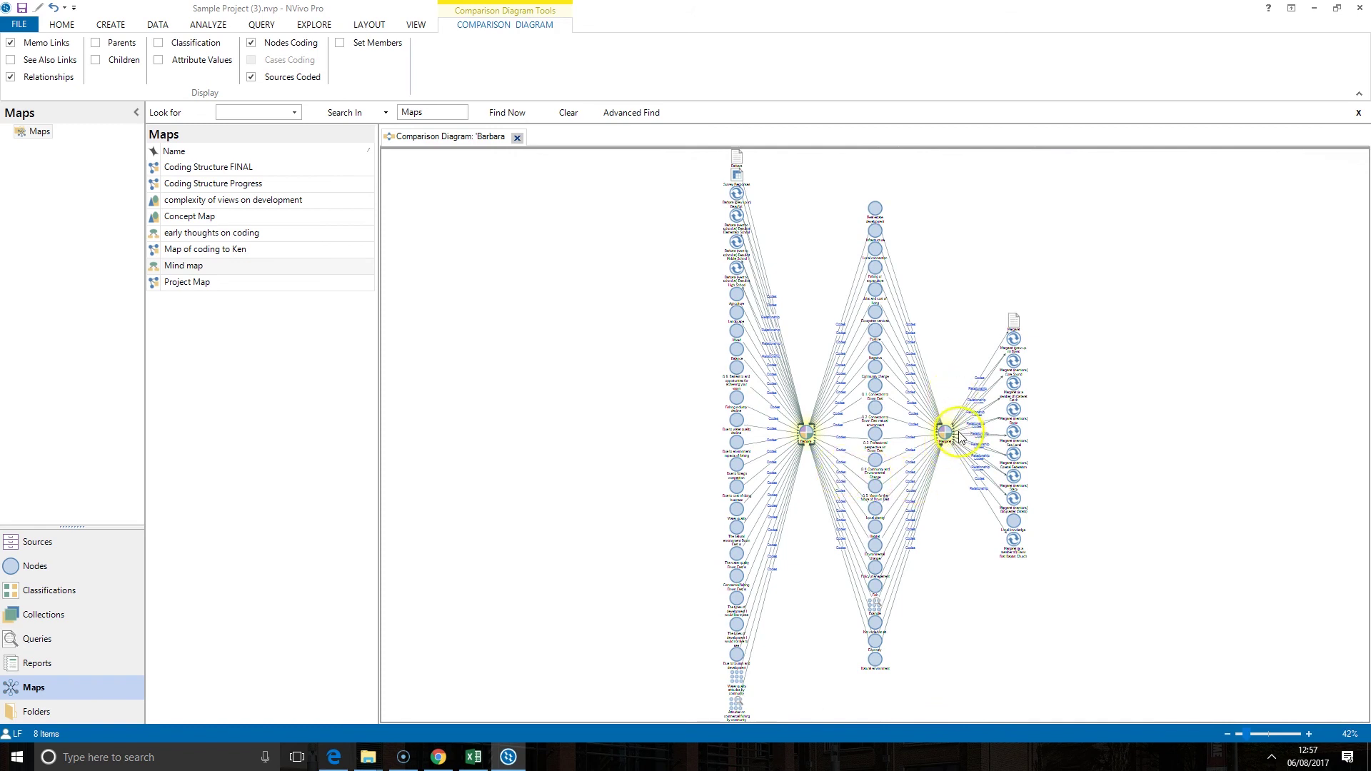
# Examine which items in the comparison diagram are shared by both cases and which are linked to only one
pyautogui.moveTo(835, 176); pyautogui.dragTo(902, 635)
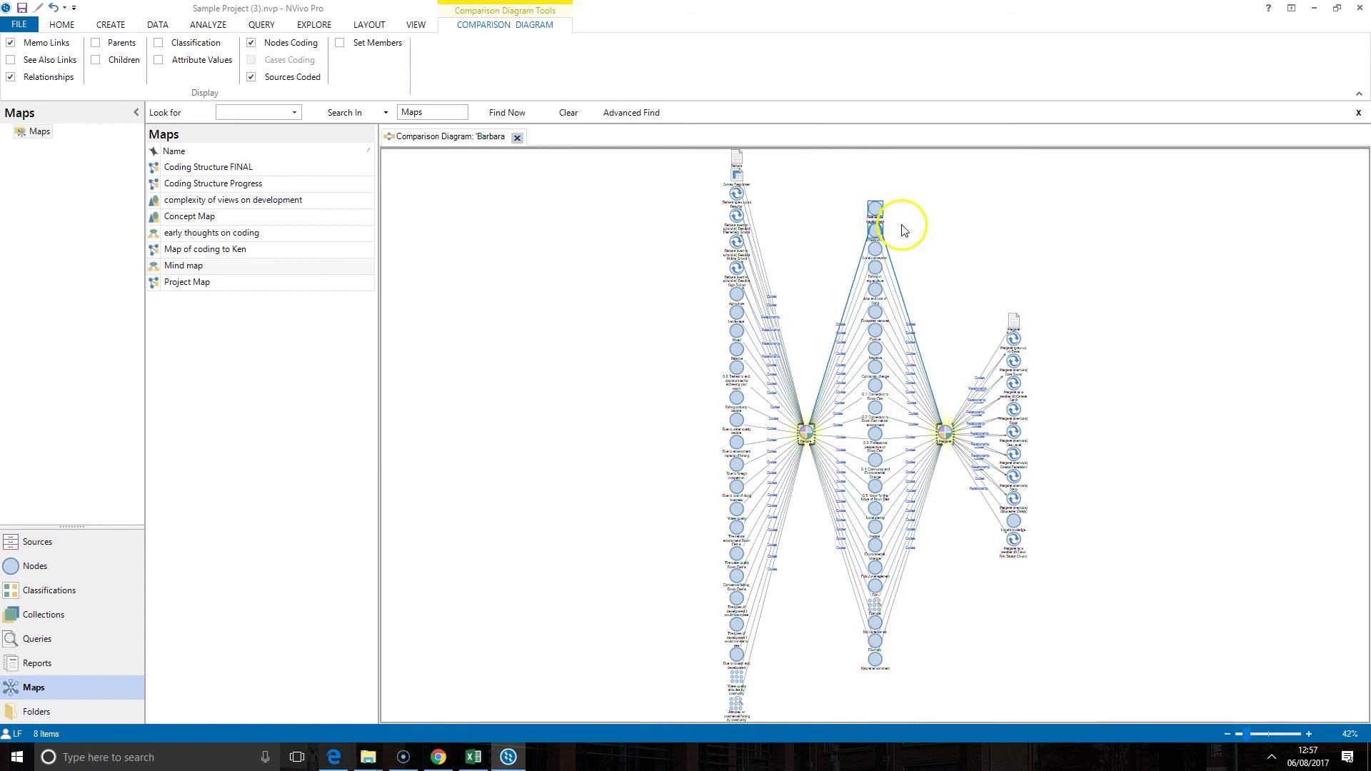
pyautogui.moveTo(1155, 275); pyautogui.dragTo(1018, 593)
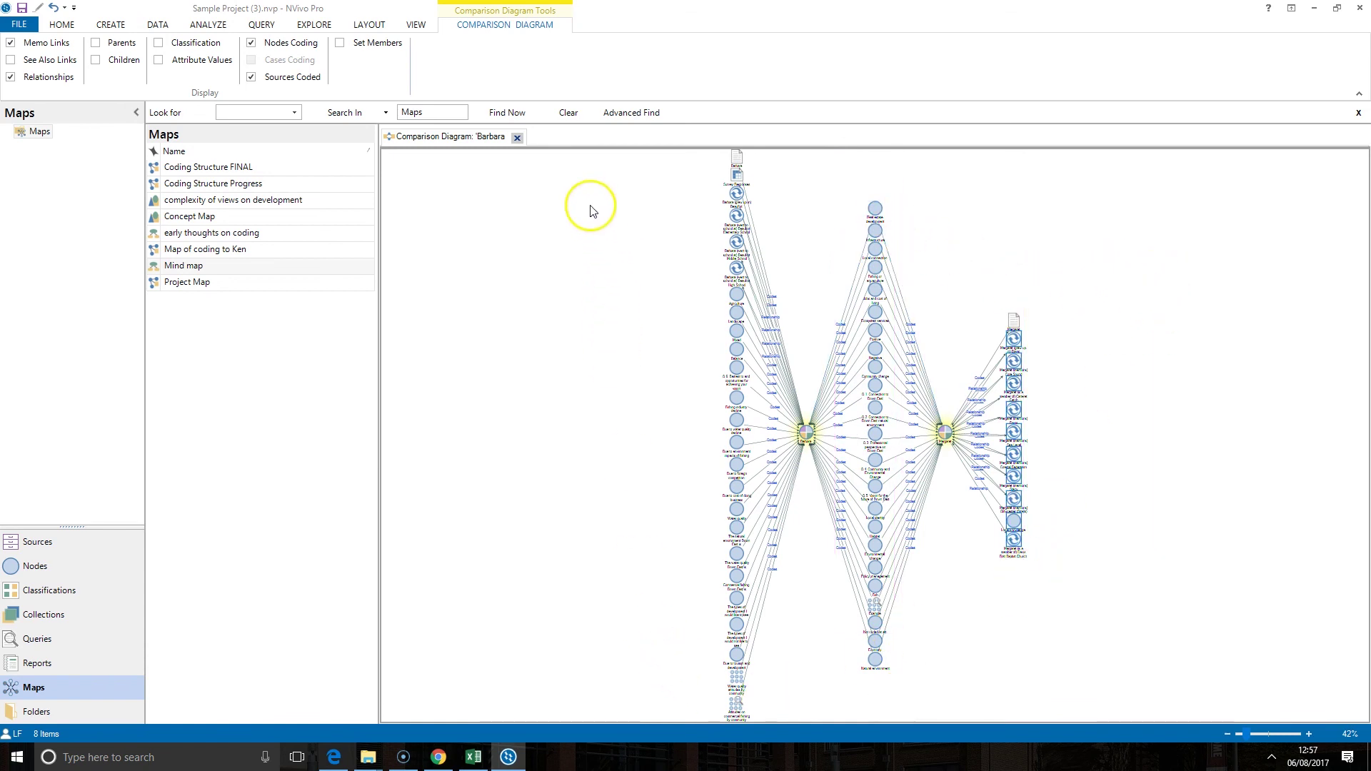
pyautogui.moveTo(581, 171); pyautogui.dragTo(718, 705)
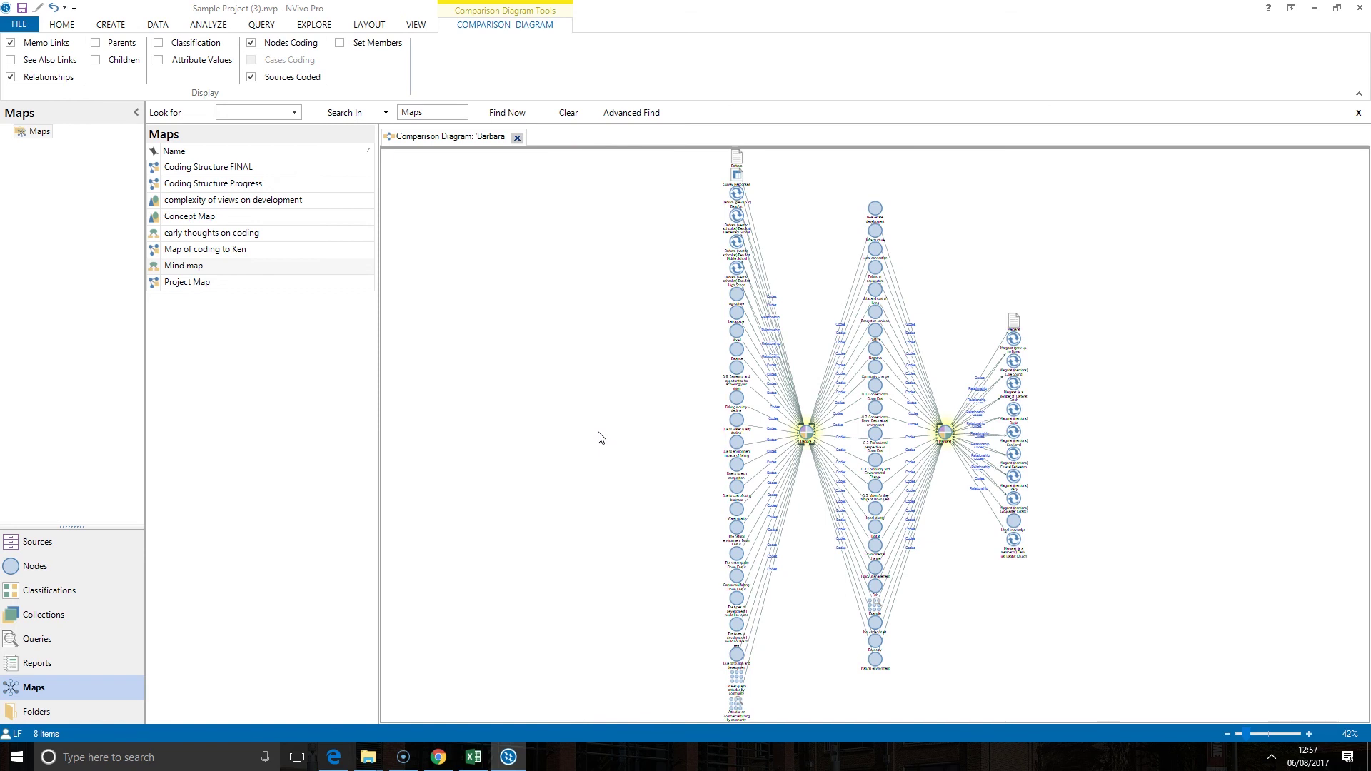
# Generate an explore diagram for the Balance node and inspect the cases and sources connected to it
pyautogui.click(360, 488)
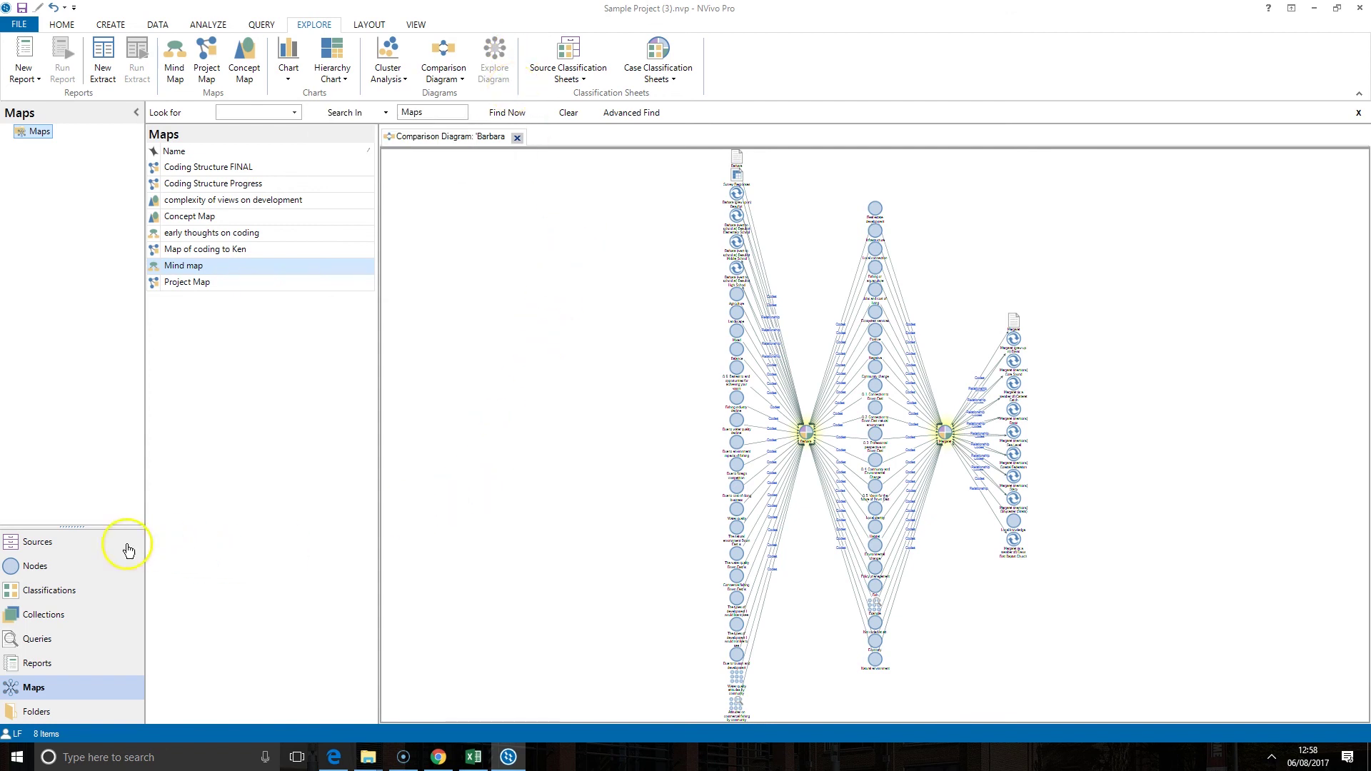
pyautogui.click(81, 566)
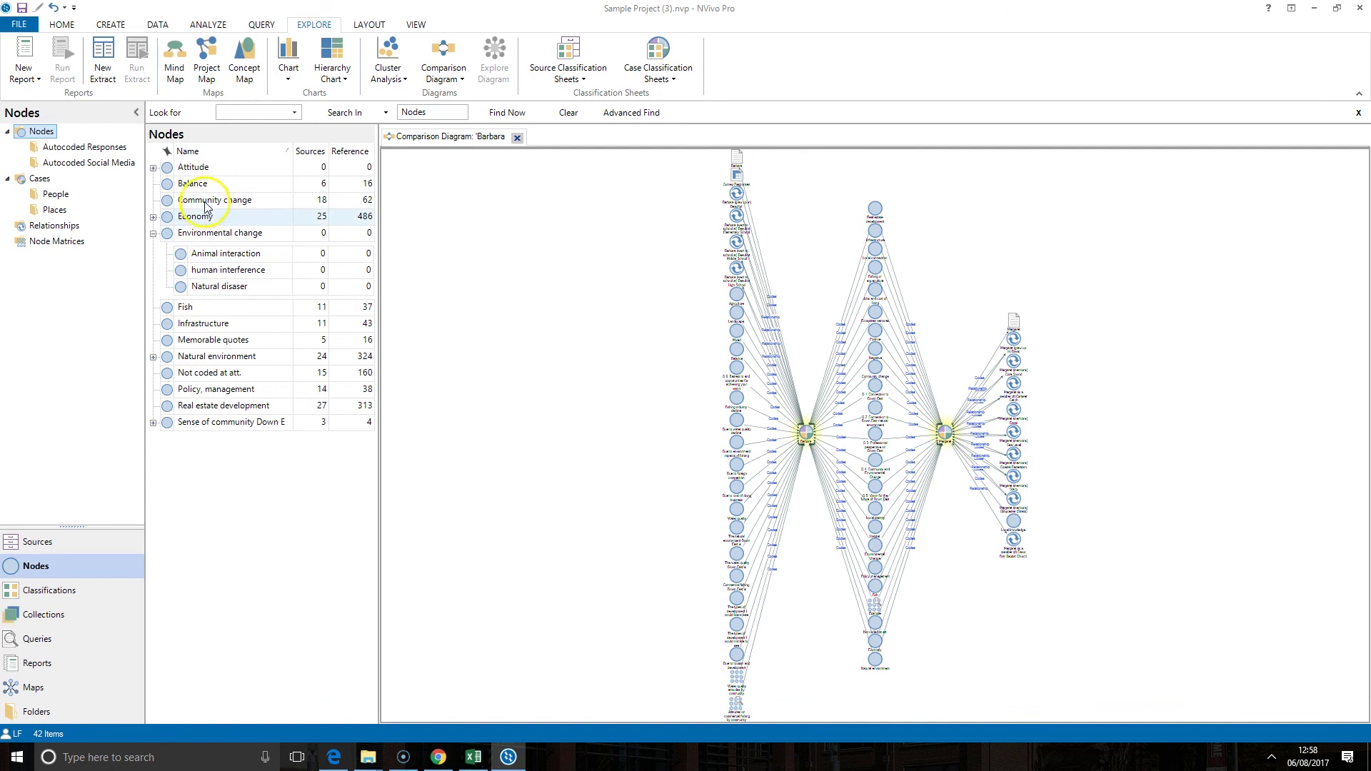
pyautogui.click(200, 187)
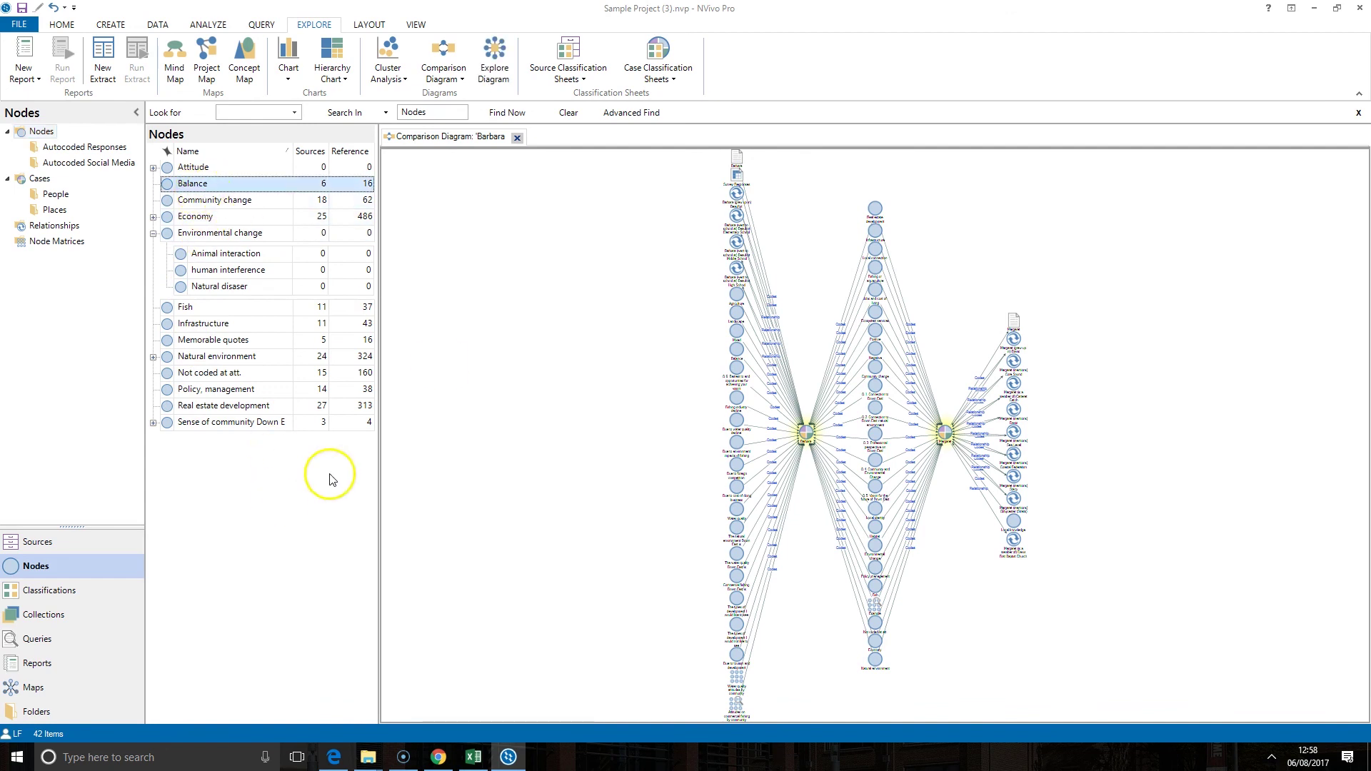
pyautogui.click(495, 61)
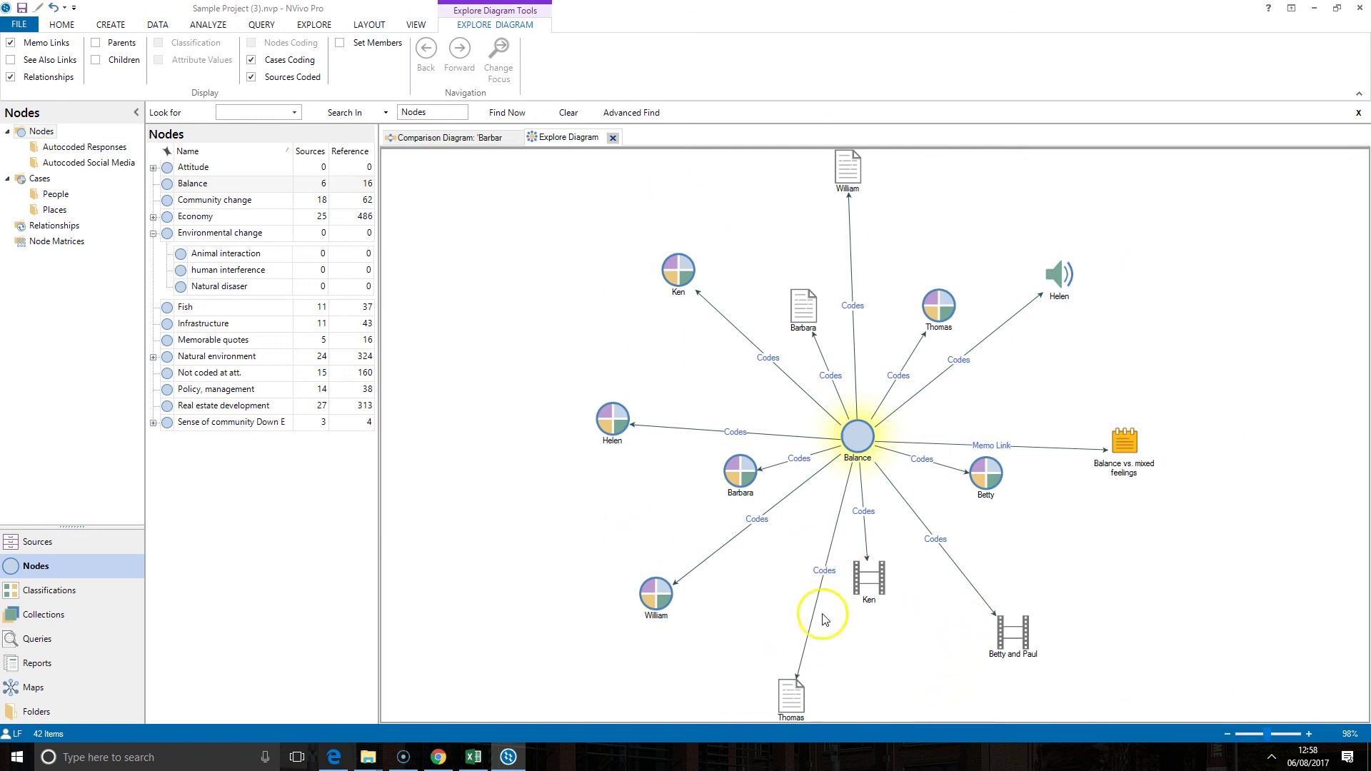
pyautogui.moveTo(742, 470)
pyautogui.mouseDown()
pyautogui.moveTo(679, 506)
pyautogui.moveTo(742, 486)
pyautogui.mouseUp()
pyautogui.click(804, 308)
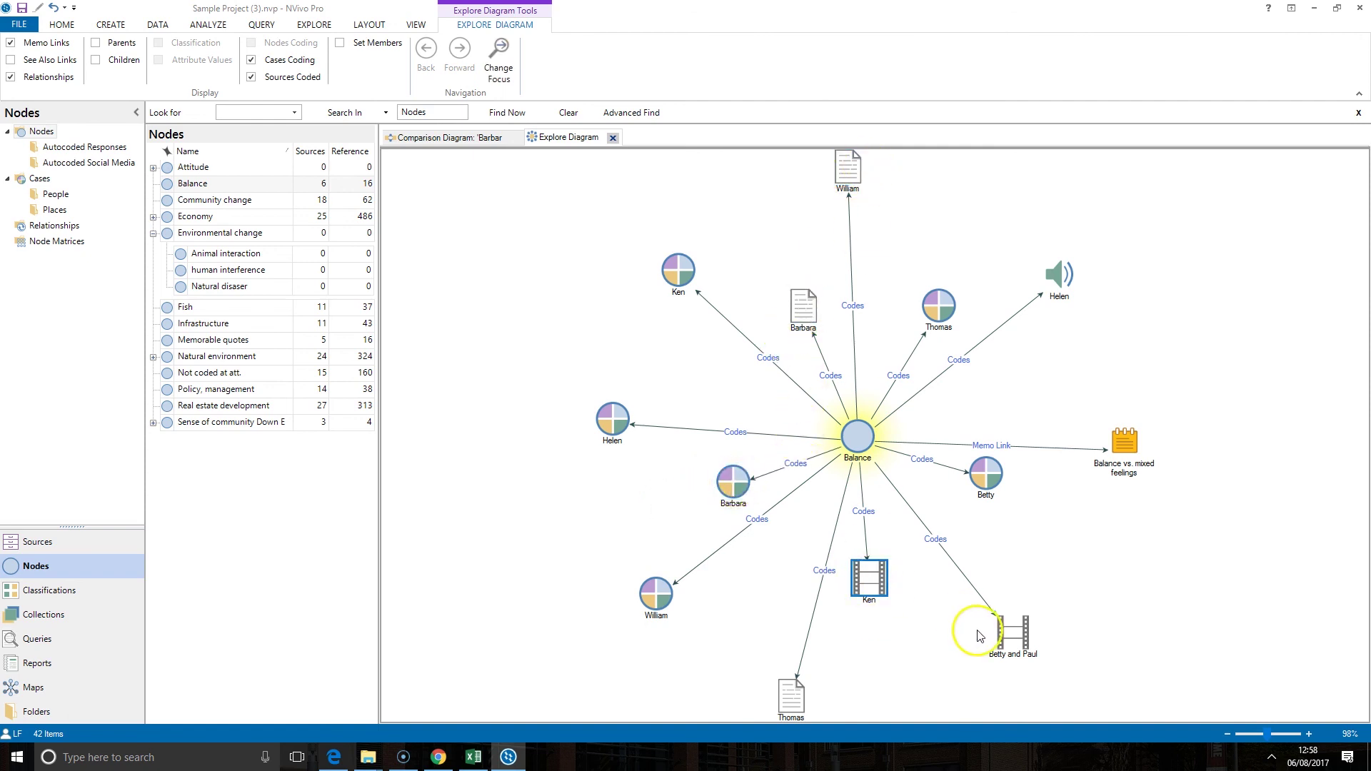
# Rearrange the explore diagram: raise the Balance vs. mixed feelings memo and group one participant's case and interview document above and left of Balance
pyautogui.click(1124, 447)
pyautogui.moveTo(1124, 446); pyautogui.dragTo(1126, 398)
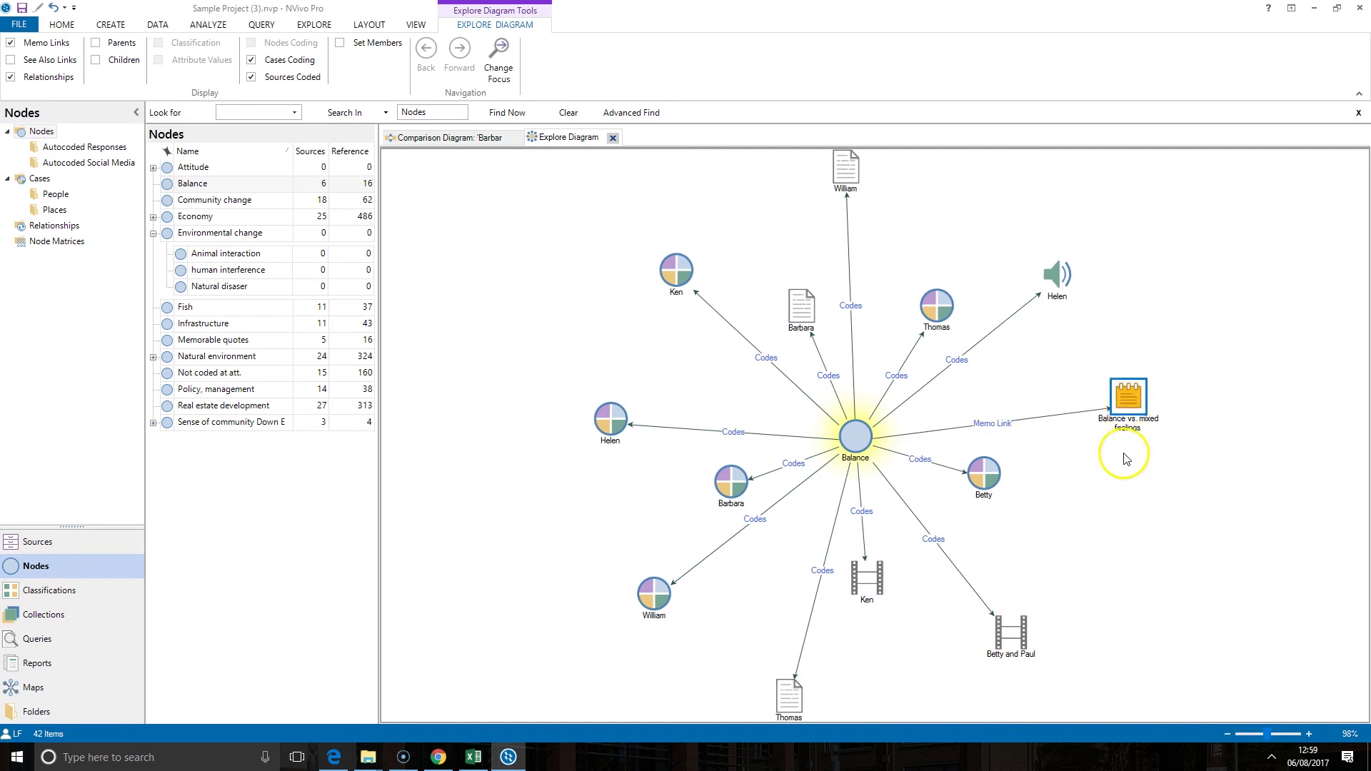
pyautogui.click(1066, 520)
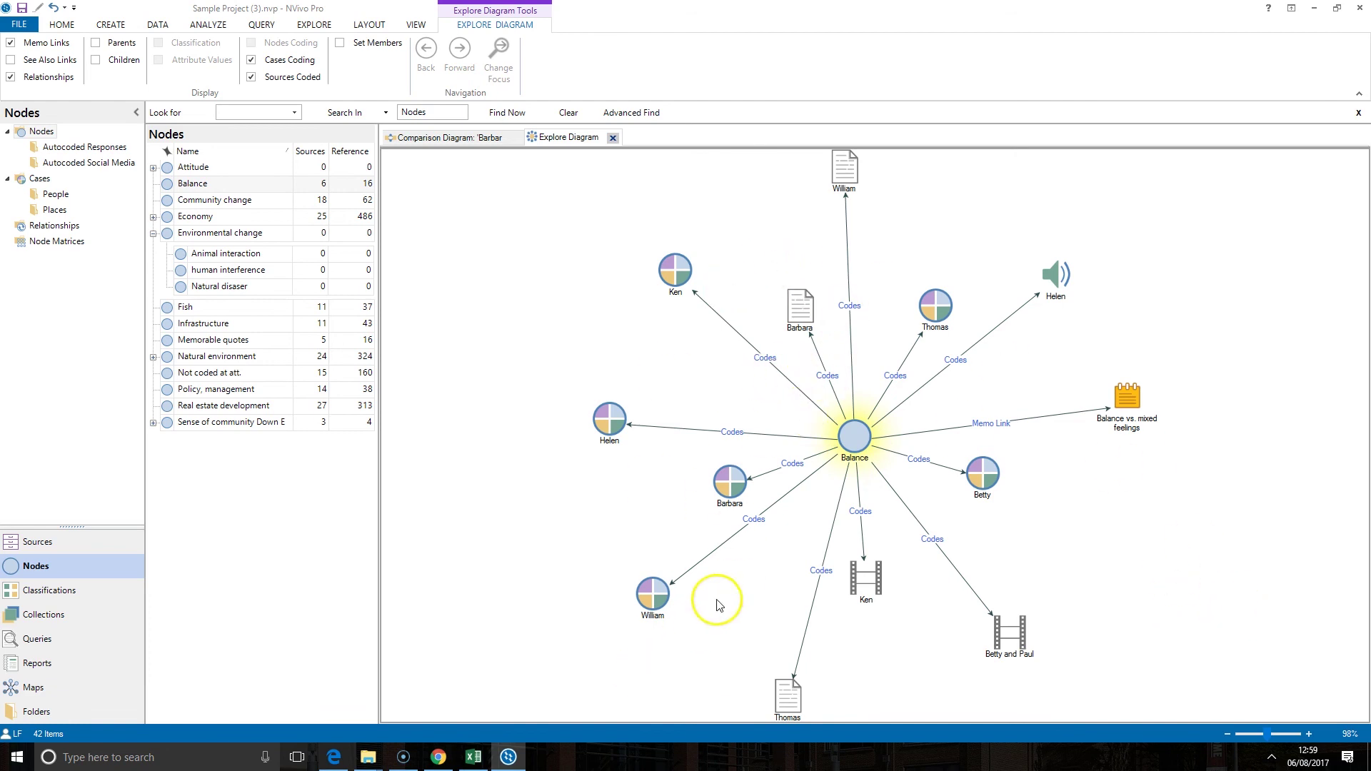
pyautogui.moveTo(798, 325); pyautogui.dragTo(759, 245)
pyautogui.moveTo(717, 498); pyautogui.dragTo(721, 297)
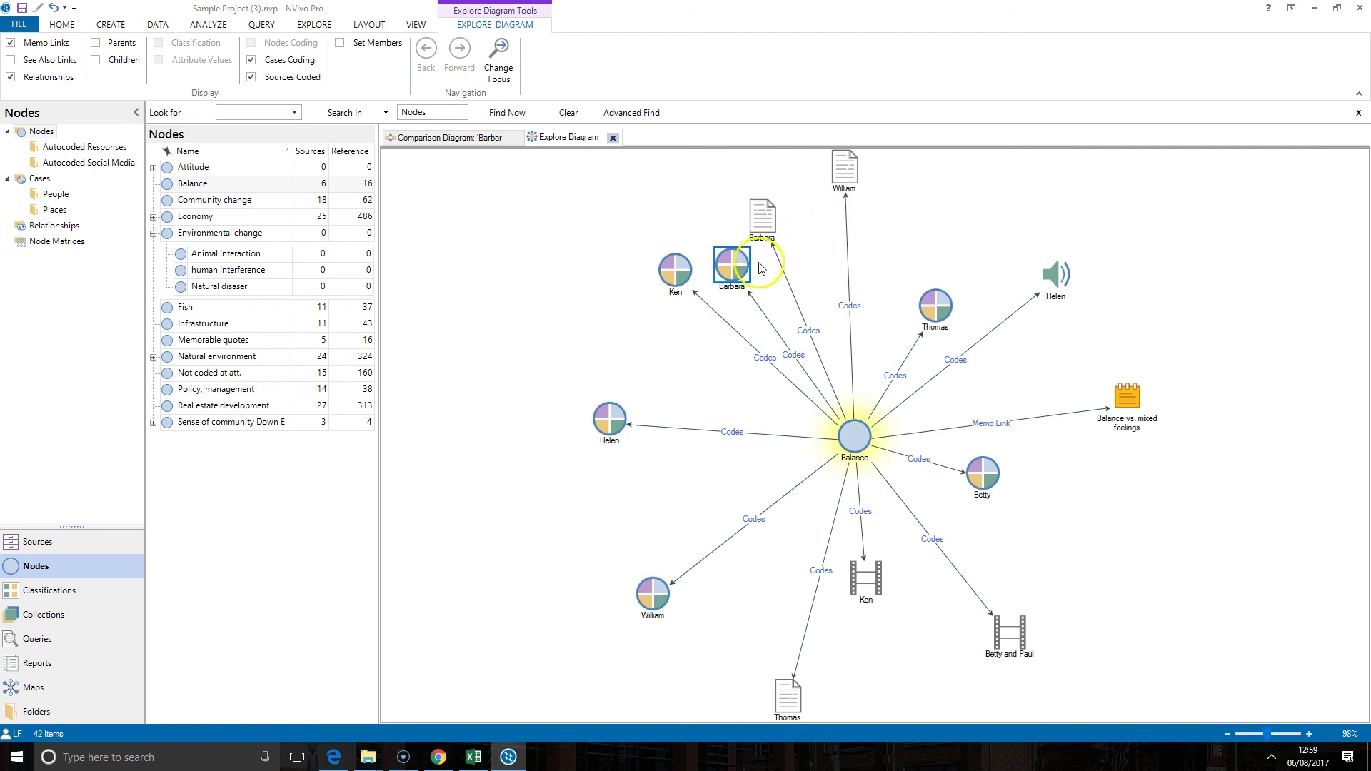
pyautogui.moveTo(760, 214); pyautogui.dragTo(774, 210)
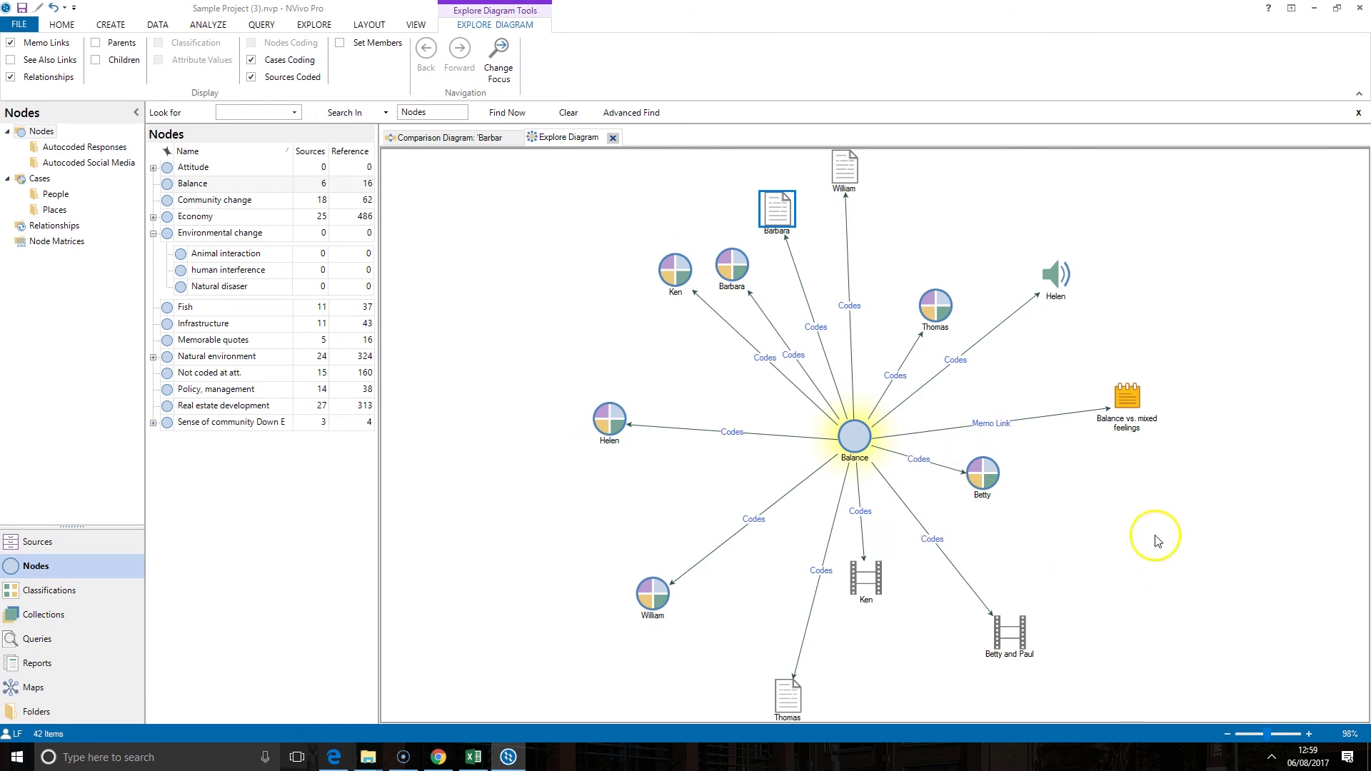
# Change the explore diagram's focus to the participant case below and left of Balance, and from that case to its connected Economy node
pyautogui.click(654, 602)
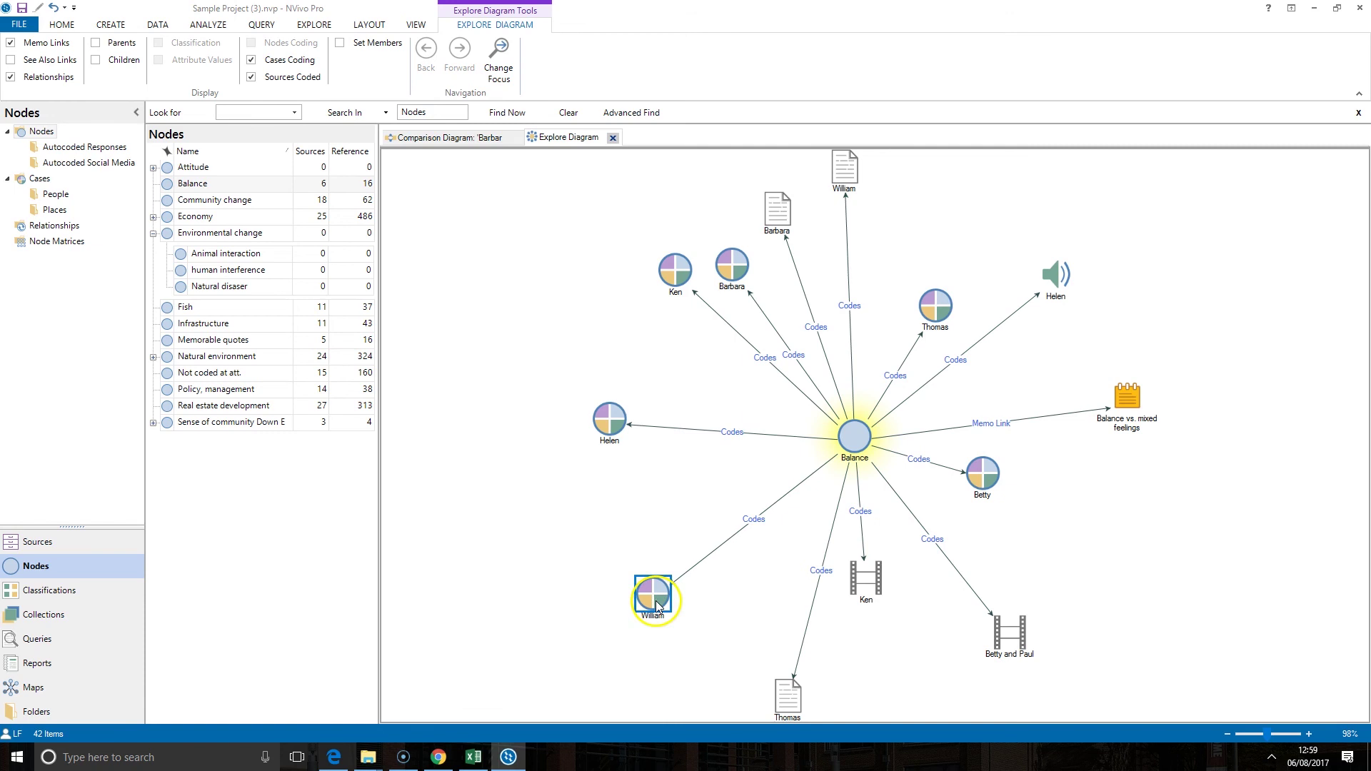
pyautogui.click(504, 66)
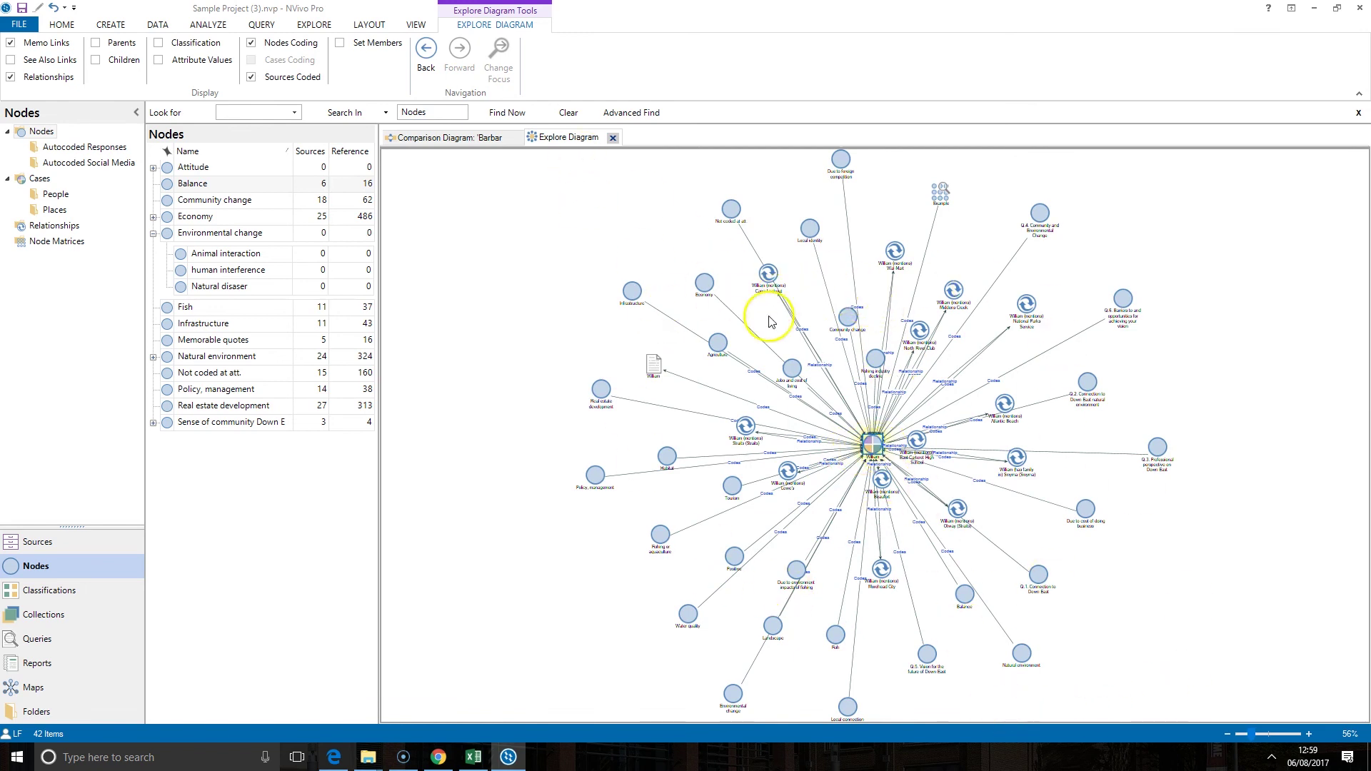
pyautogui.click(715, 285)
pyautogui.click(704, 283)
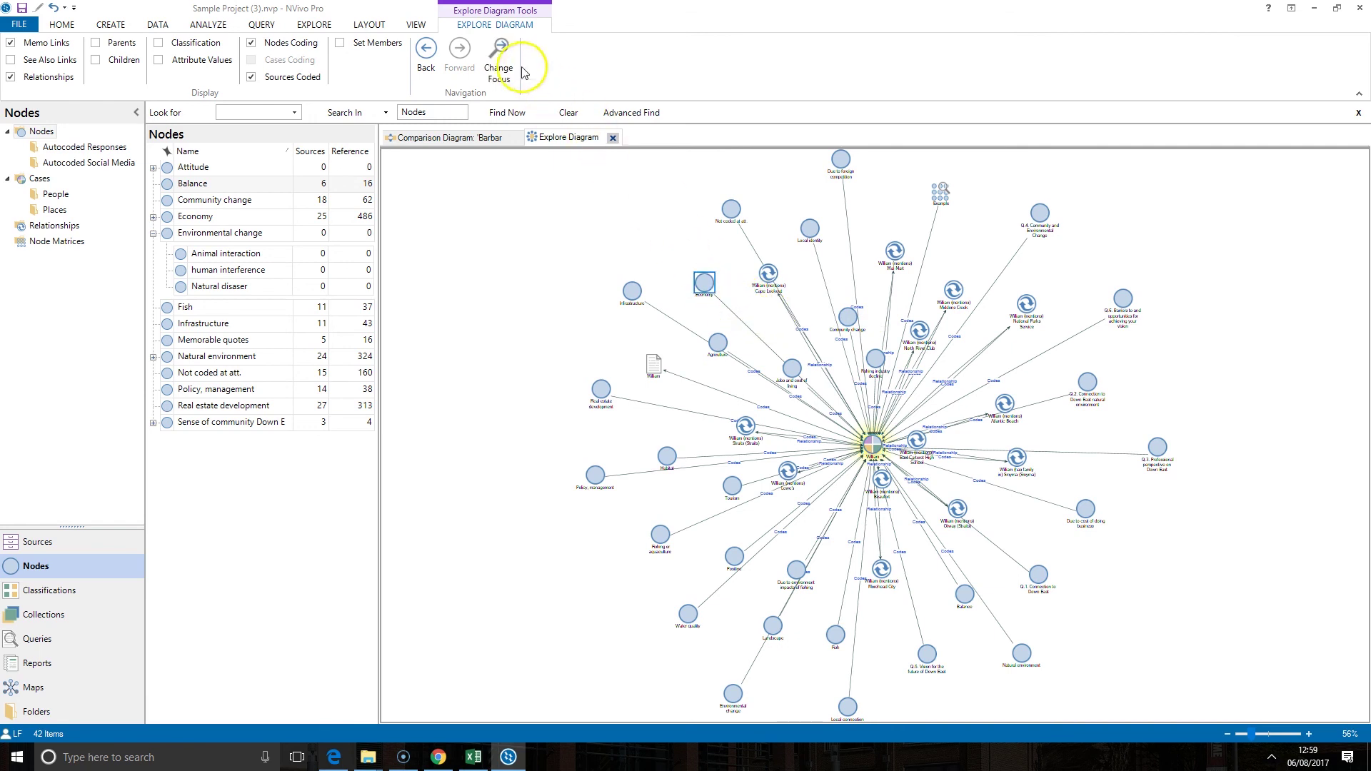
pyautogui.click(499, 62)
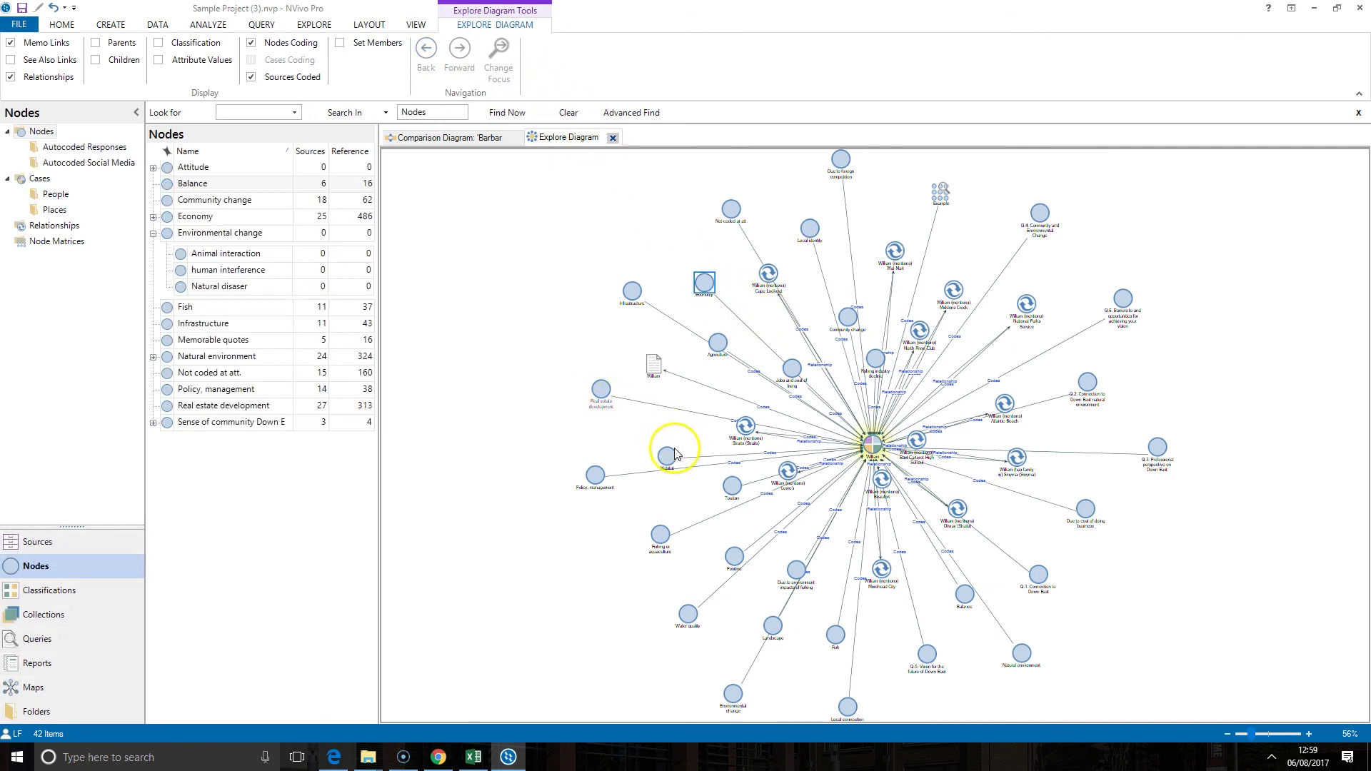